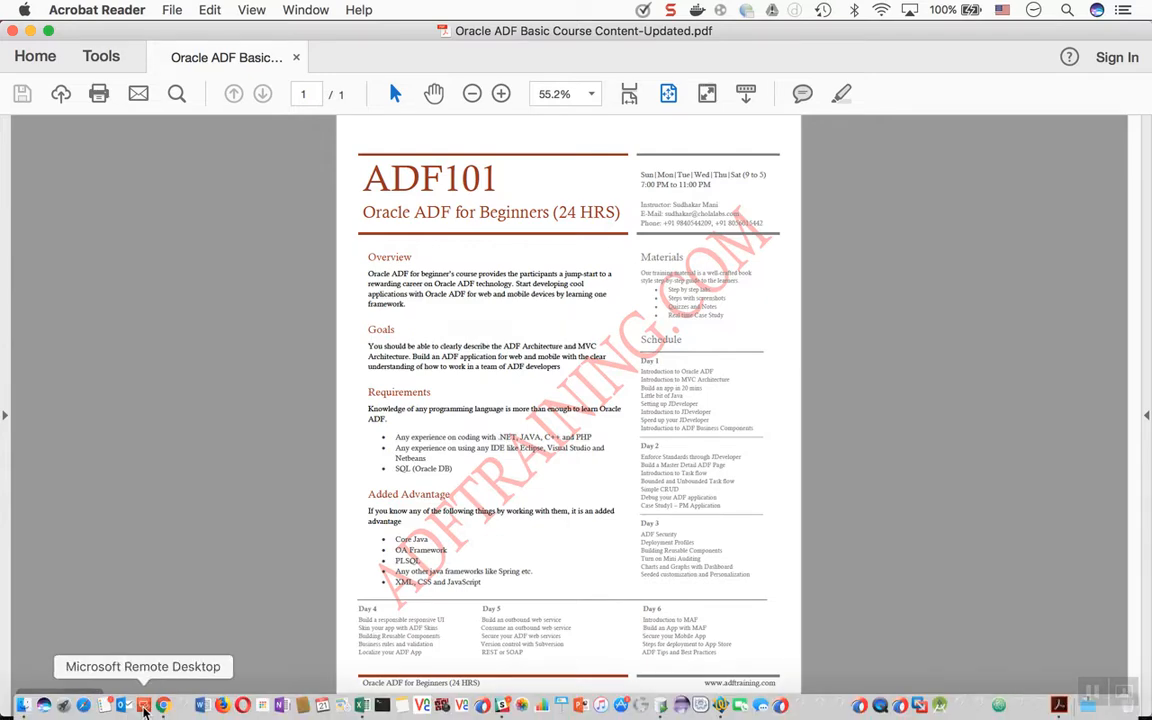
- Switch from Acrobat Reader to the Microsoft Remote Desktop session
click(145, 706)
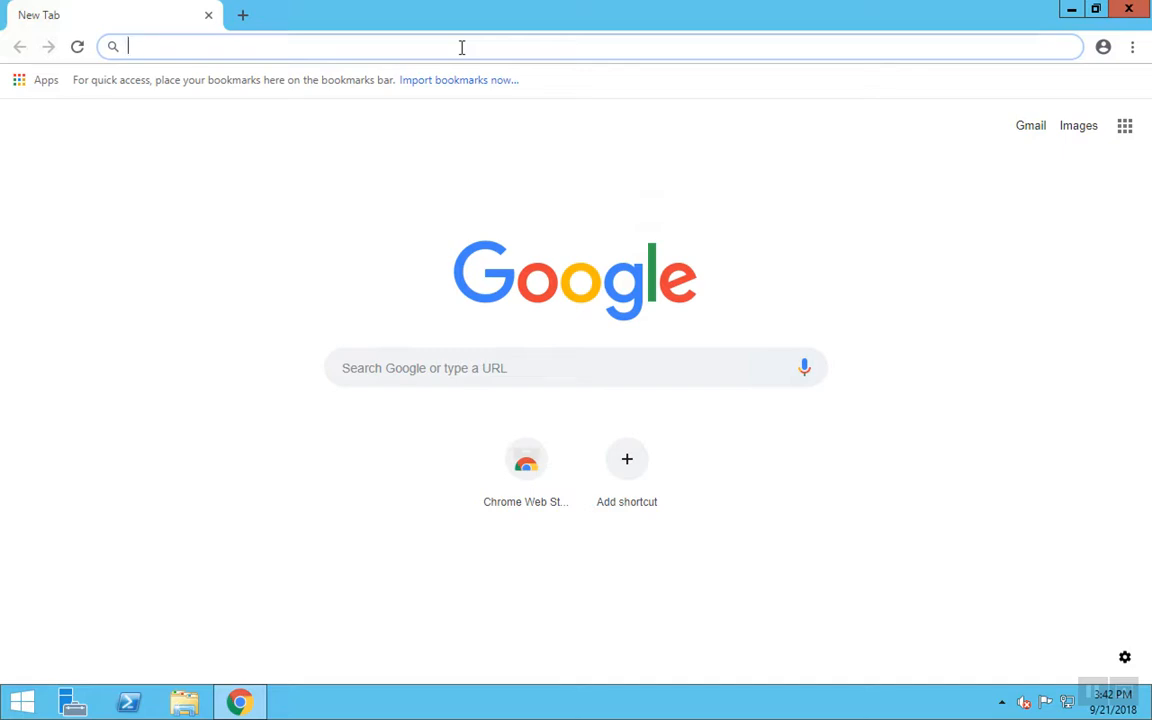
- Search Google for 'oracle jdeveloper 12.2.1.2 download'
text(oracle )
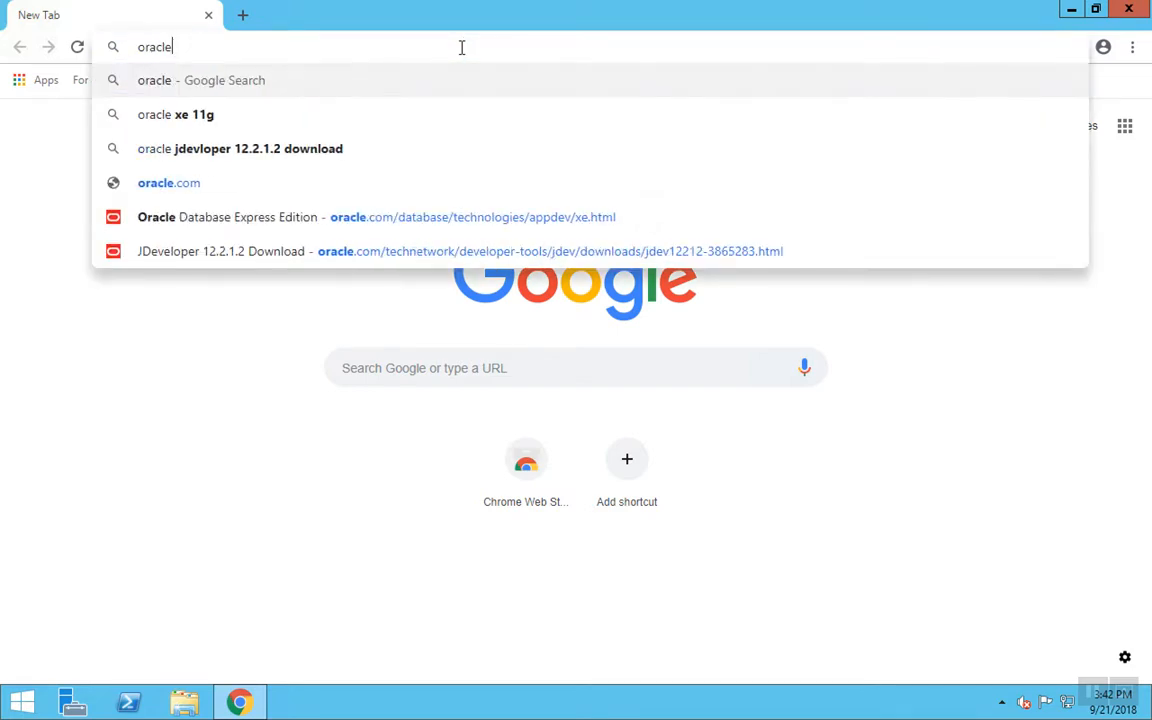
text(jdeve)
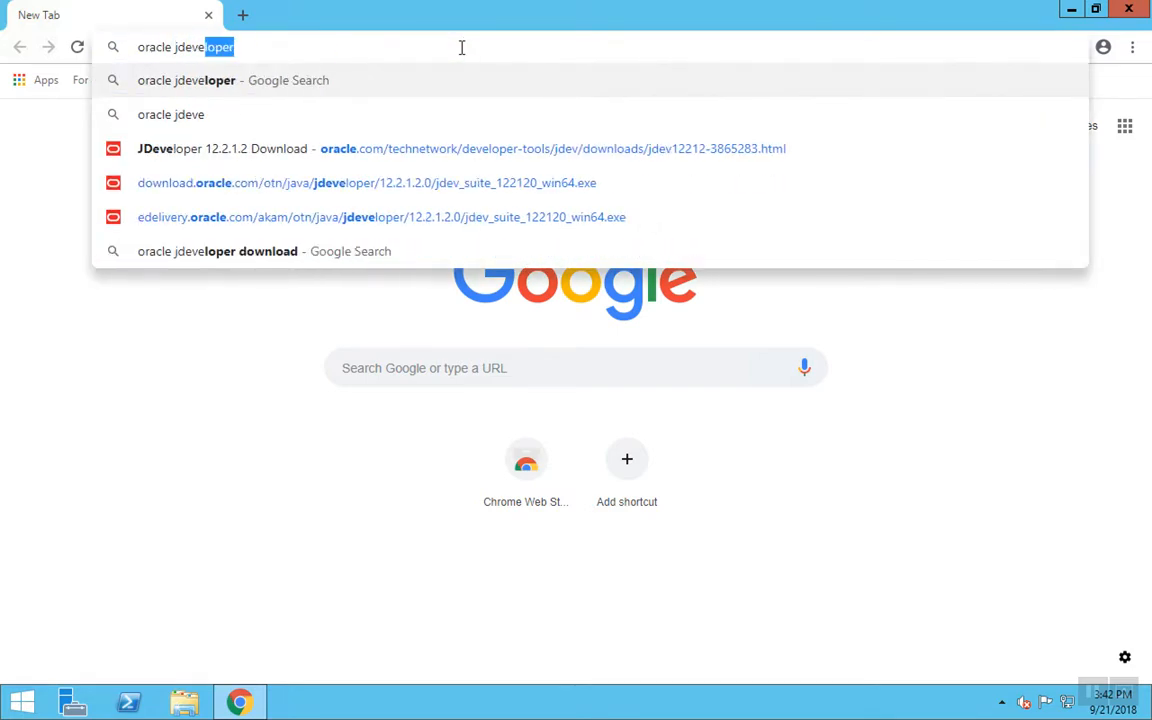
text(loper 1)
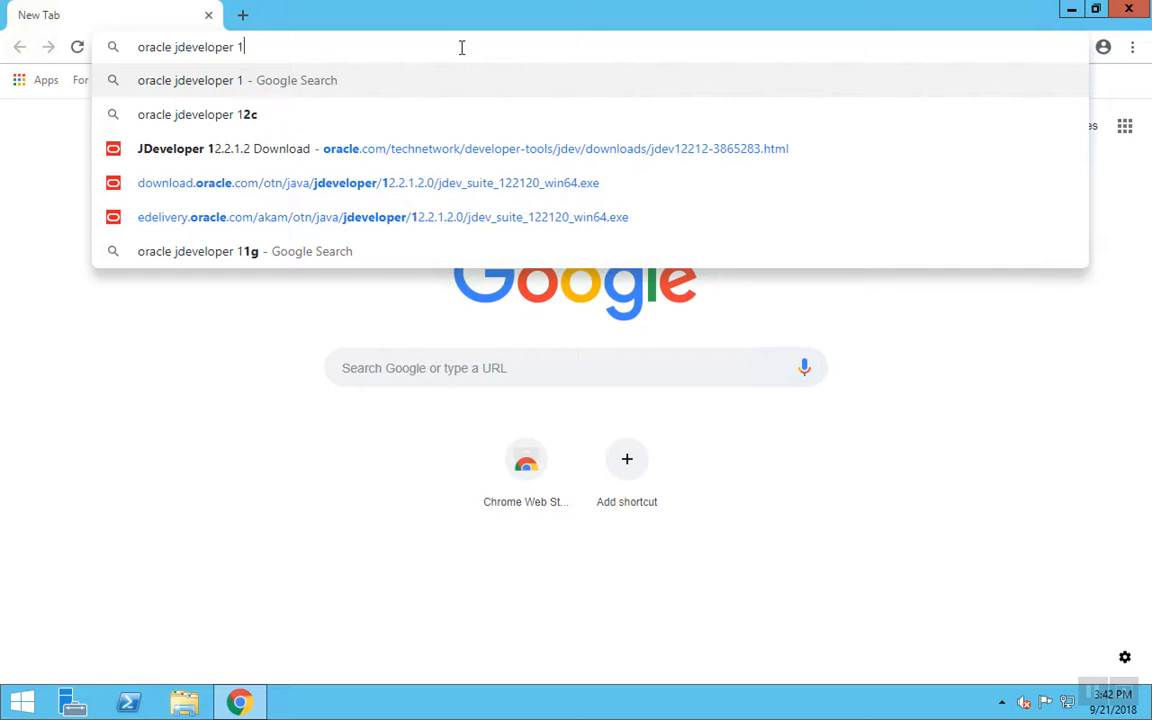
text(2.2.1.)
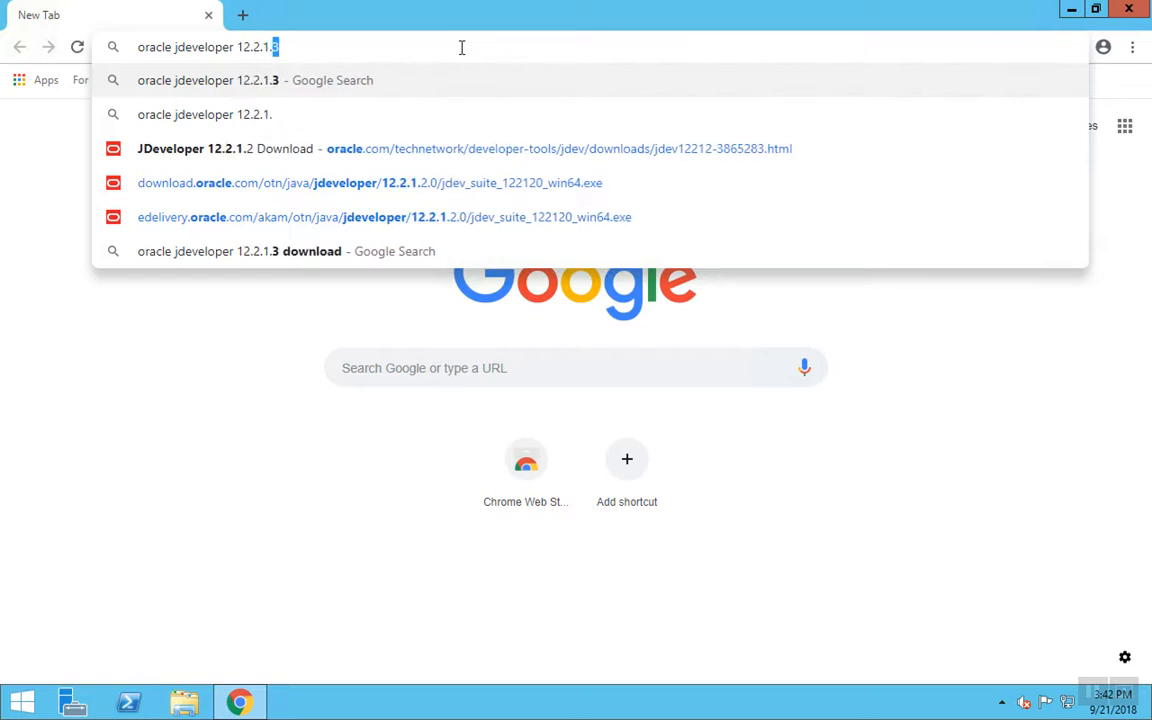
text(2)
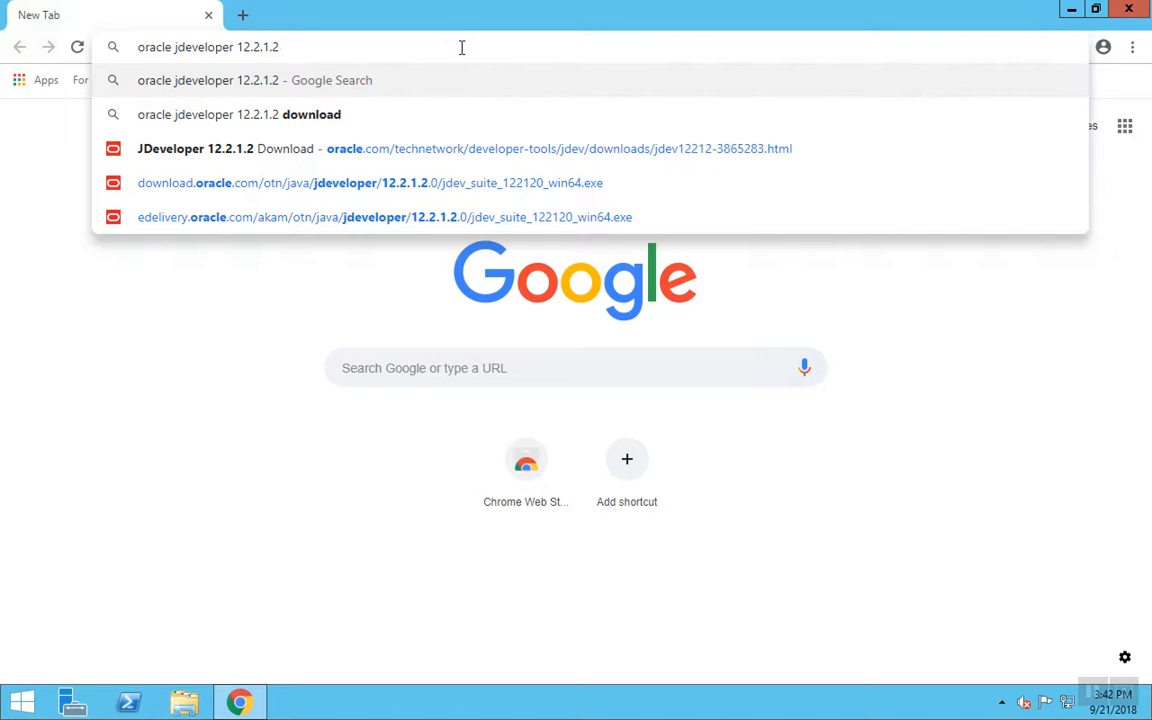
text( d)
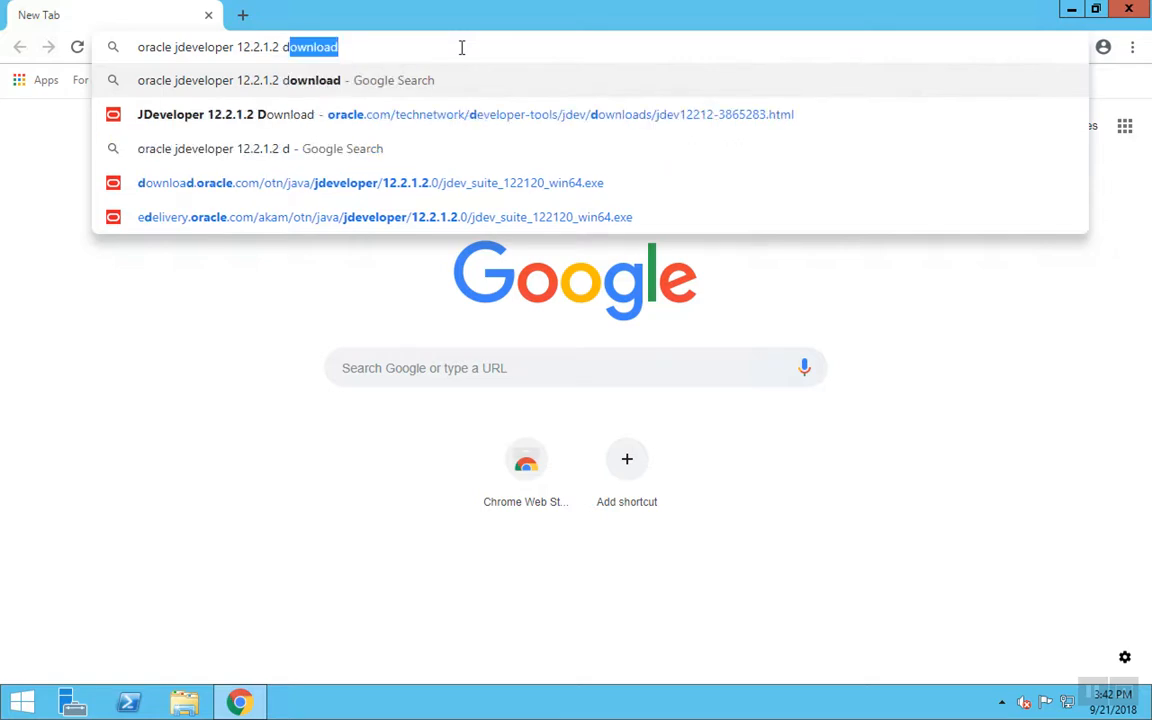
text(ownload)
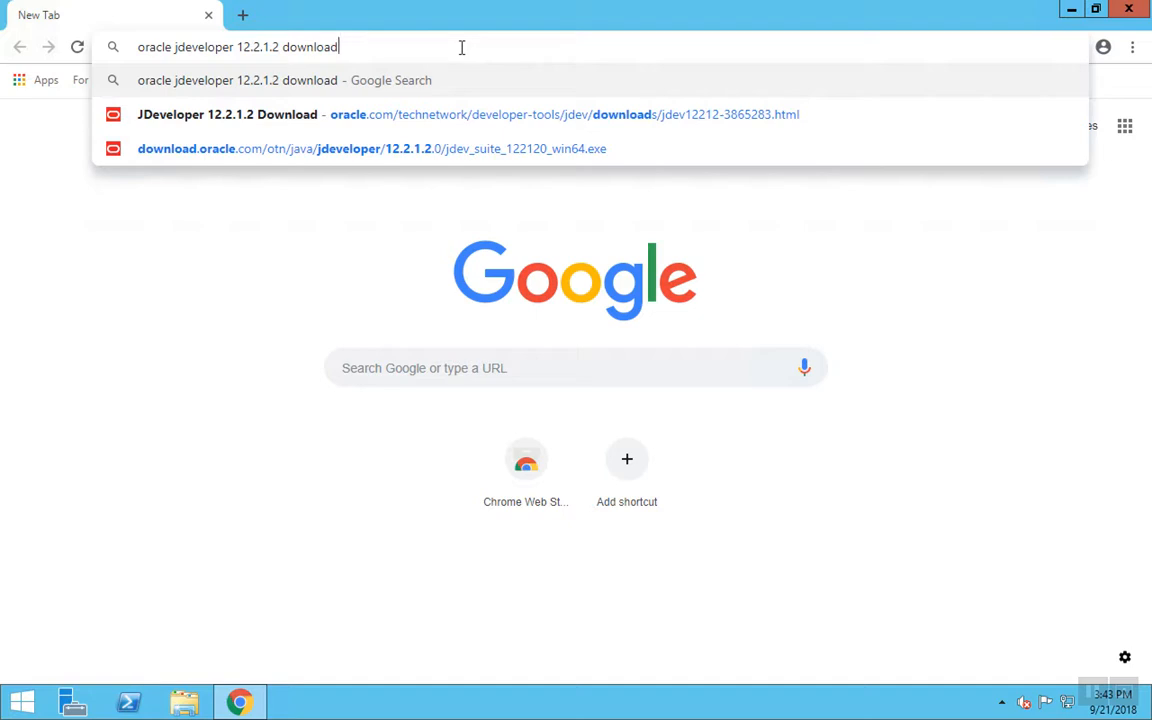
key(Return)
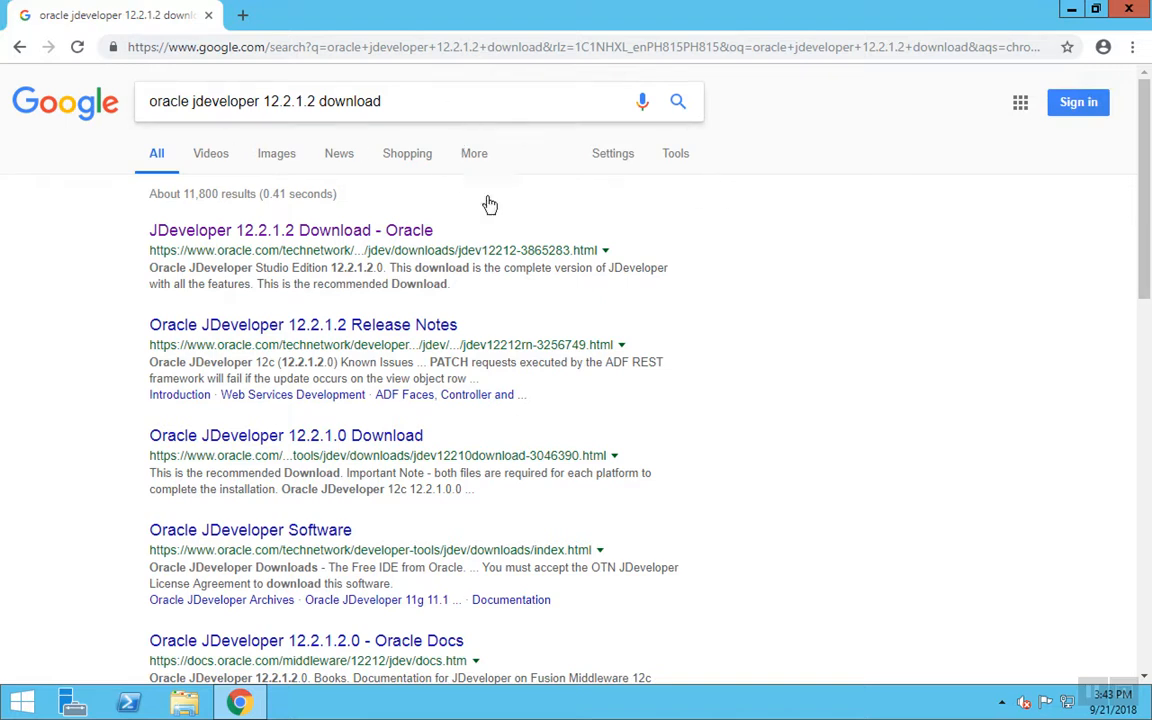
- Open the JDeveloper 12.2.1.2 download page, accept the OTN license, and request Windows file1
click(364, 238)
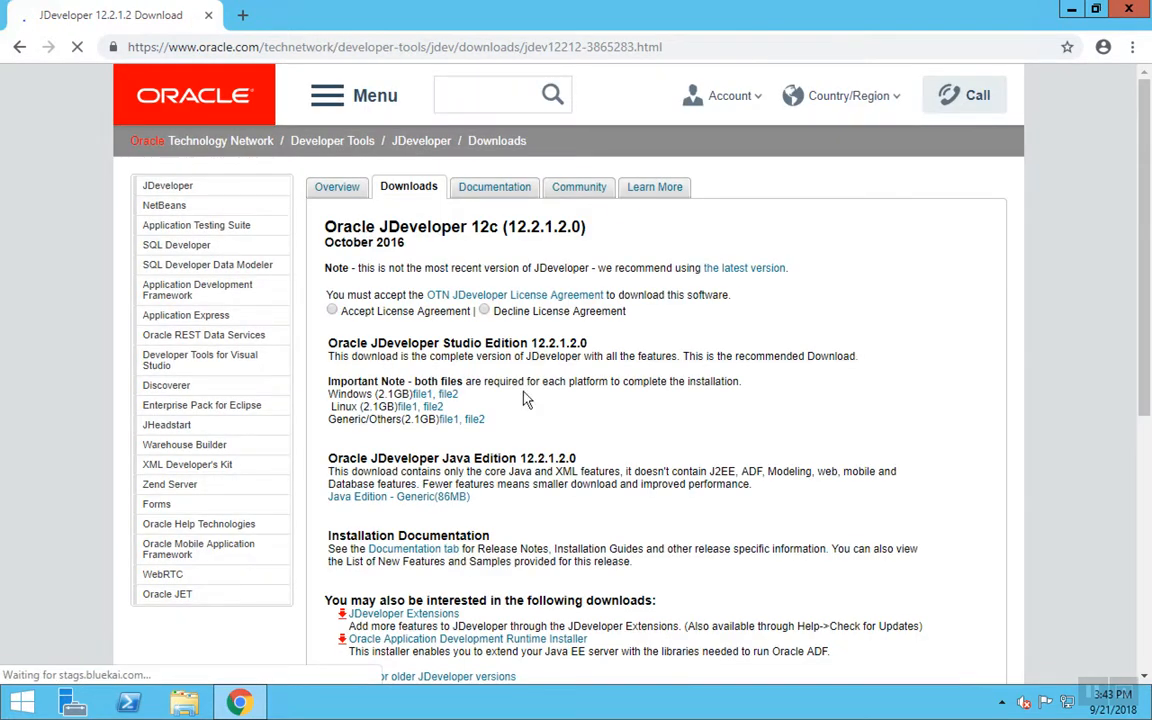
click(331, 311)
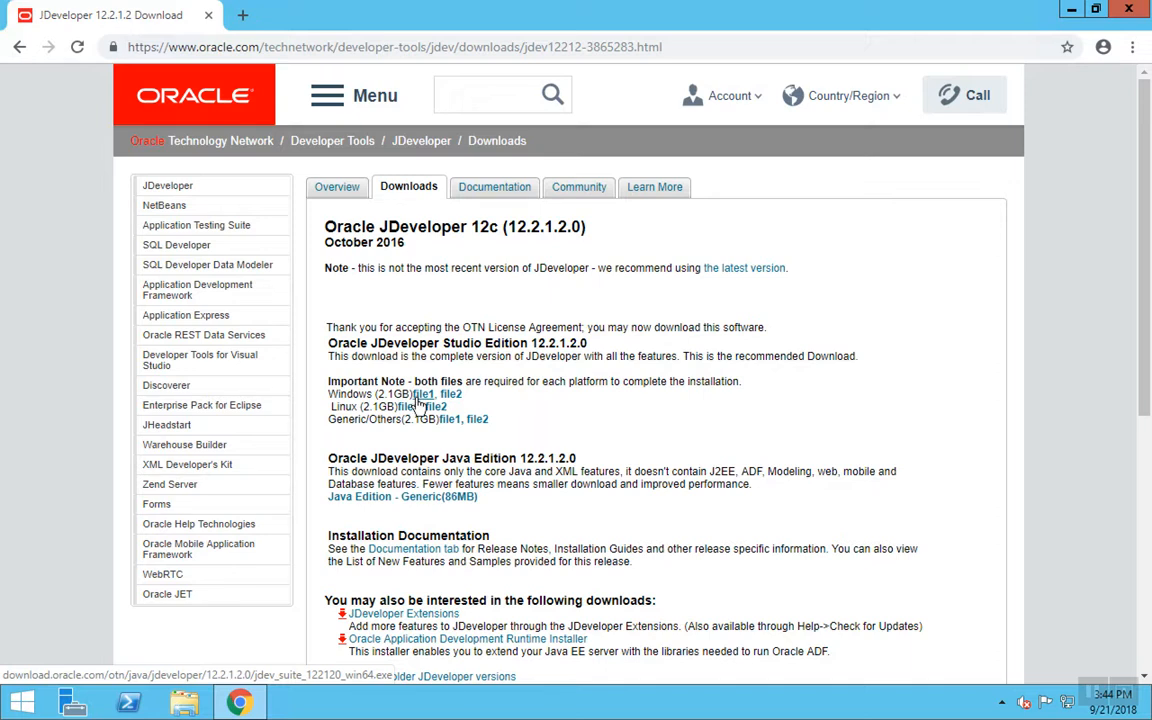
click(420, 396)
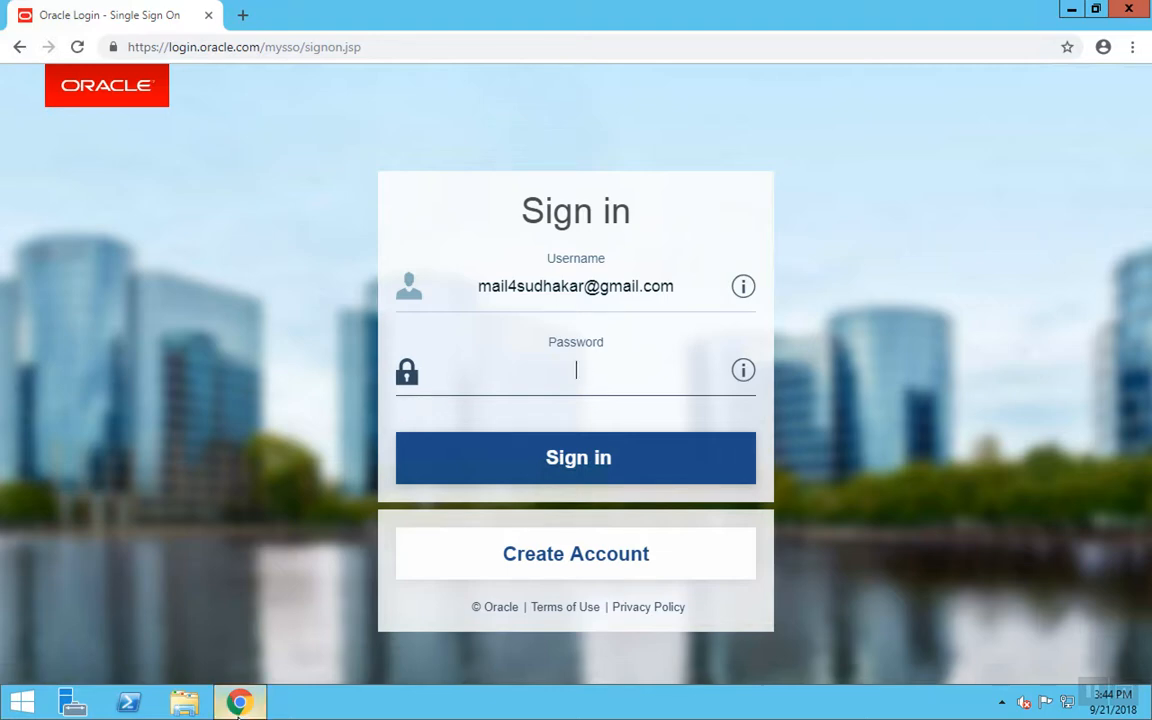
- Open a File Explorer window on This PC from the taskbar
mouse_move(240, 707)
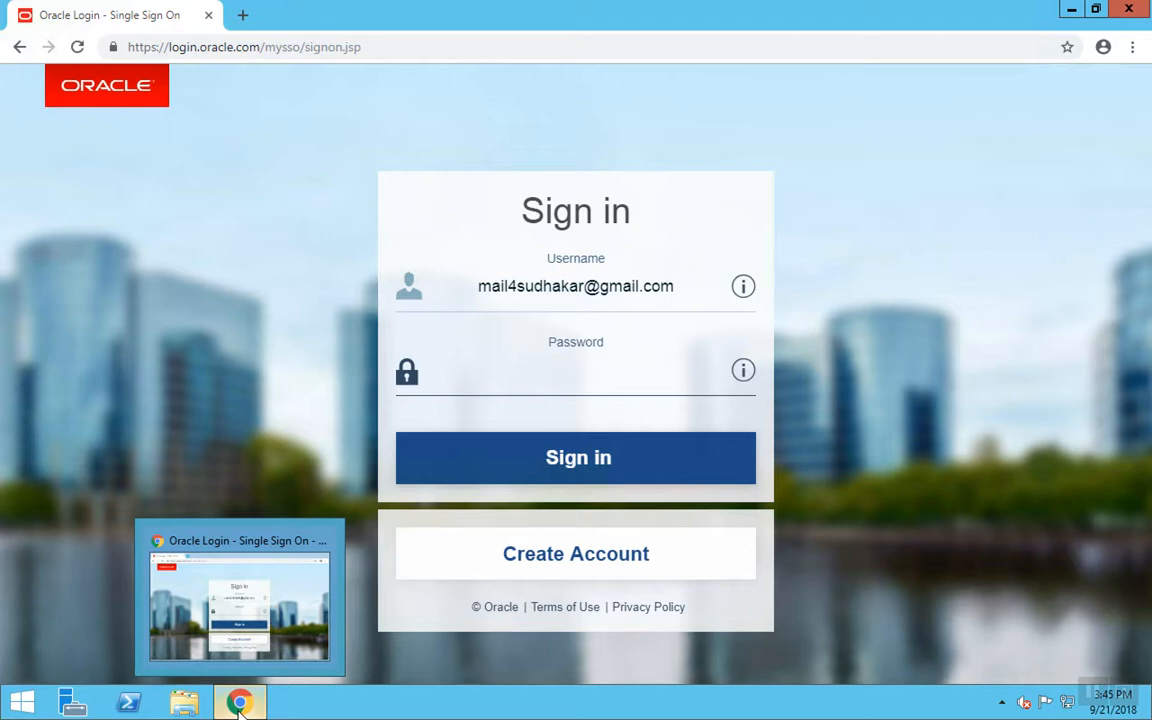
click(184, 703)
- Maximize File Explorer, view the Downloads folder's installers, then return to Chrome
click(489, 262)
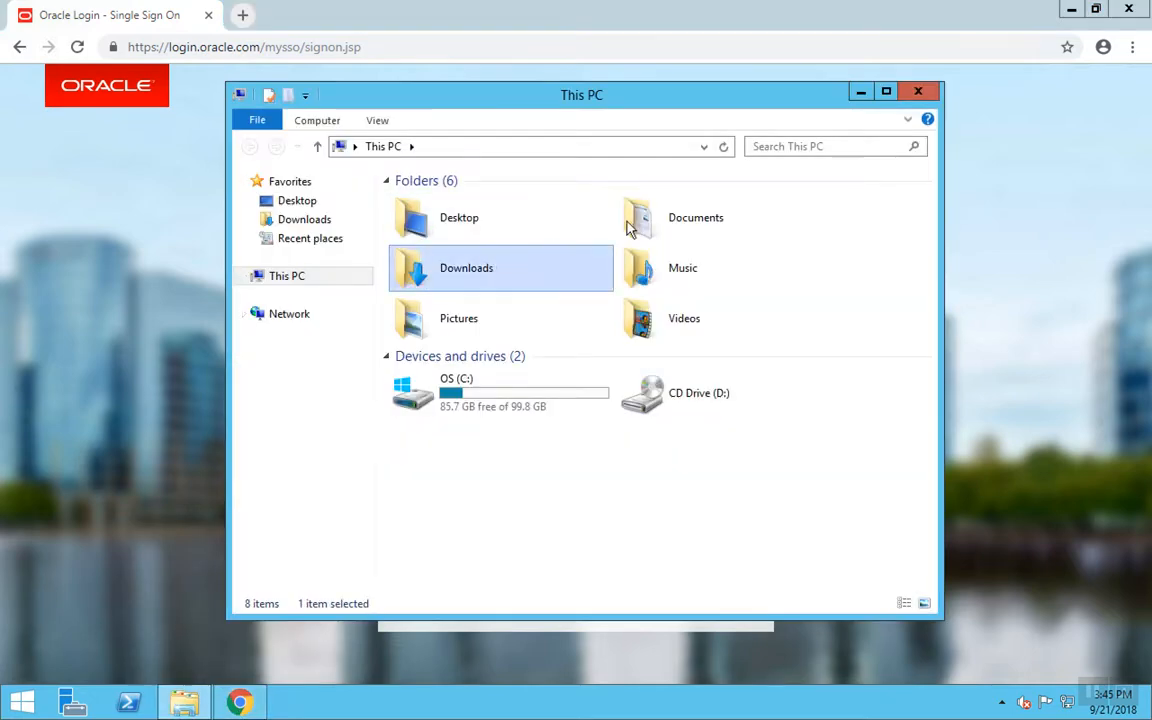
click(886, 92)
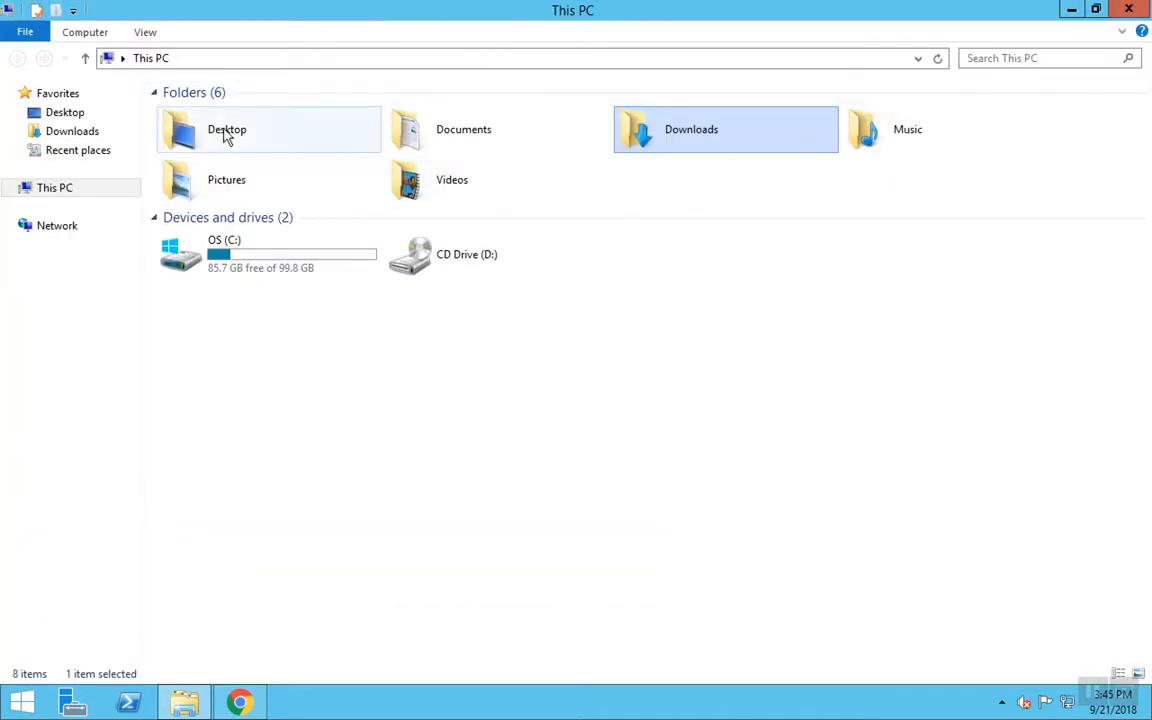
click(87, 138)
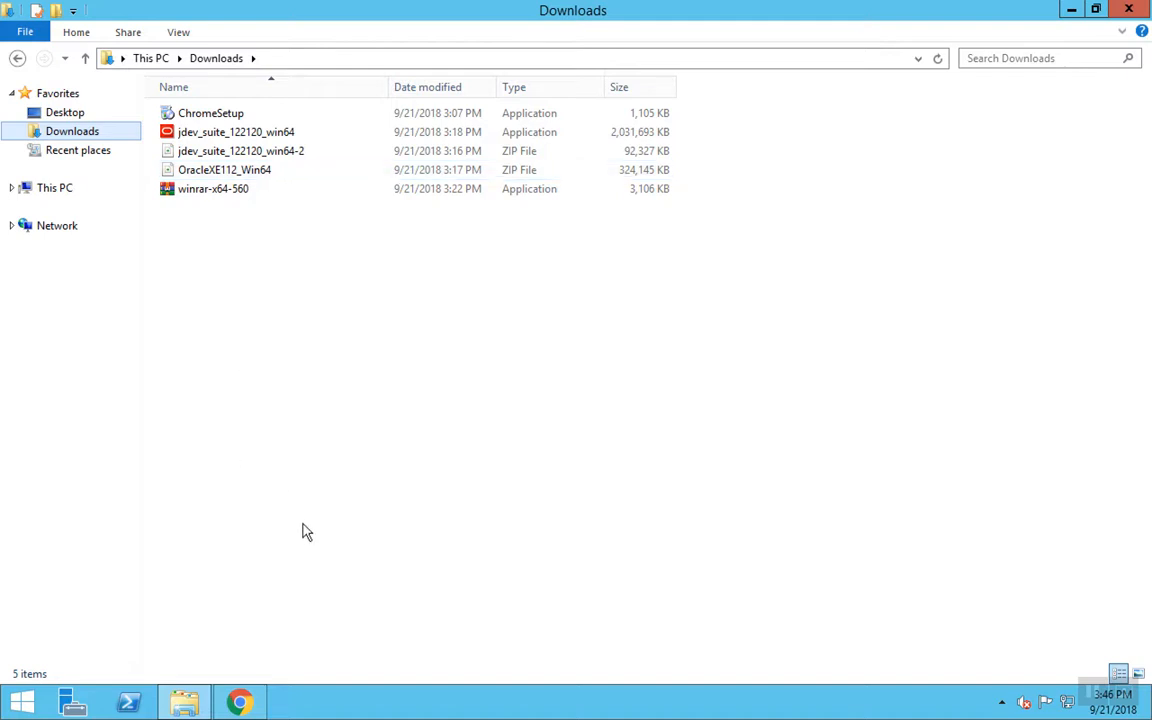
click(240, 702)
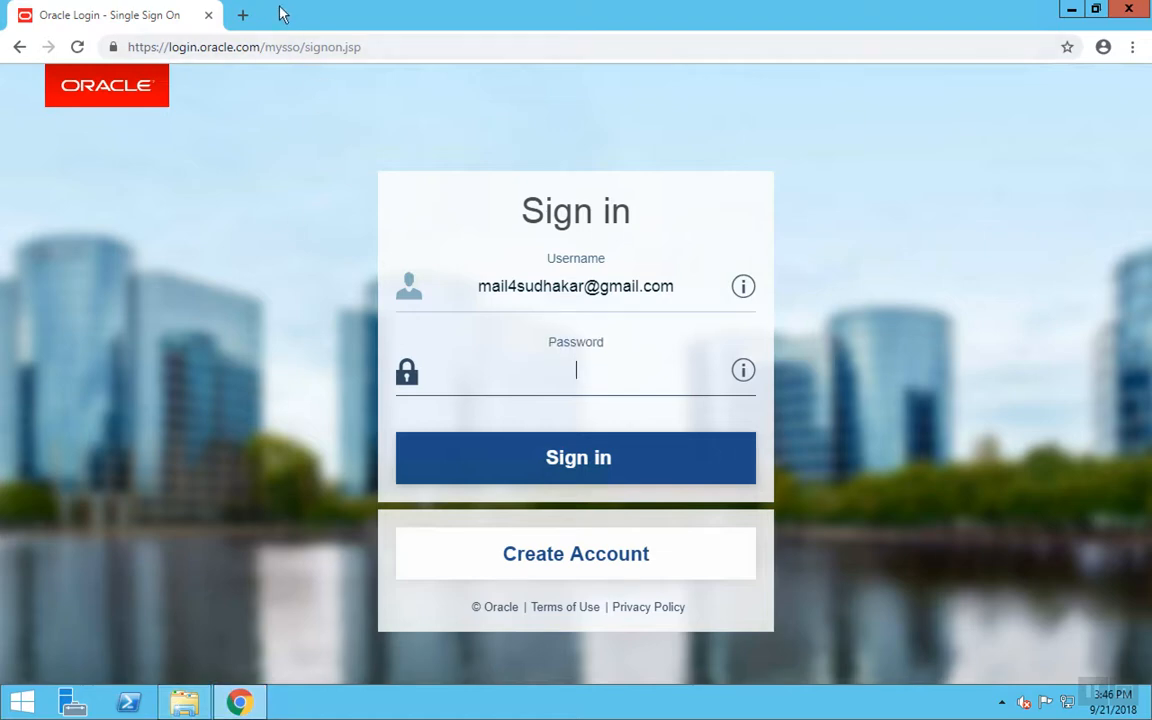
- Search for Notepad++ in a new tab and open the Notepad++ home page
click(244, 17)
text(no)
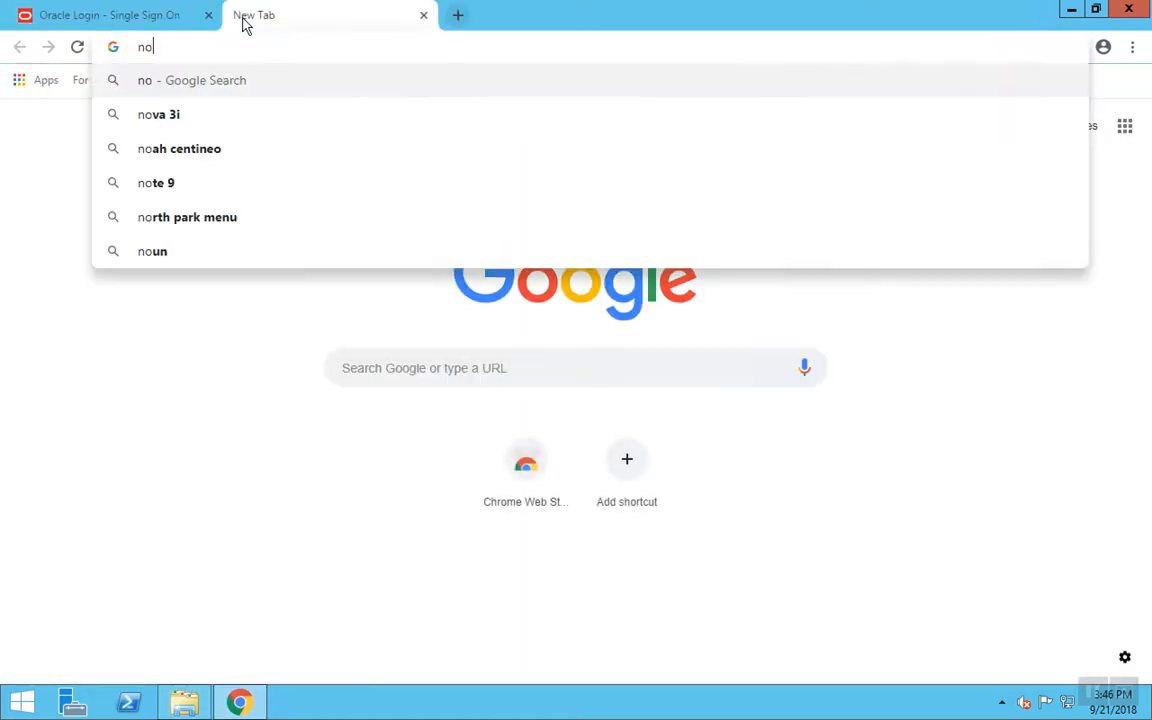
text(tepadd ++)
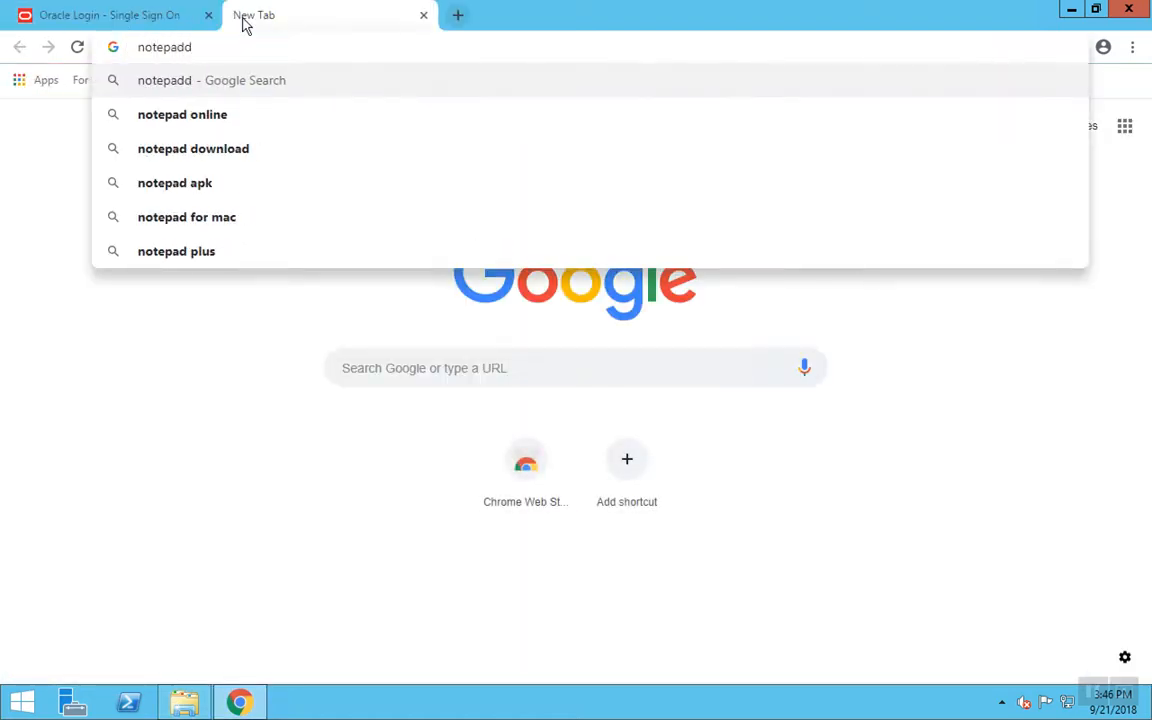
key(Return)
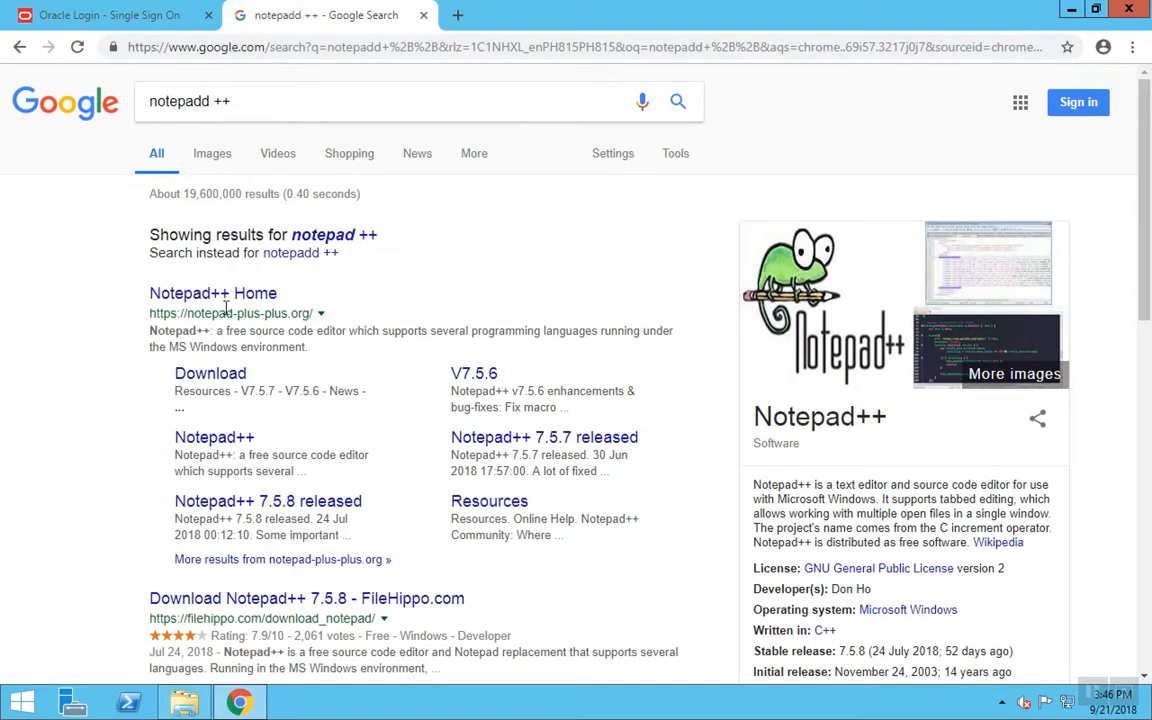
click(225, 294)
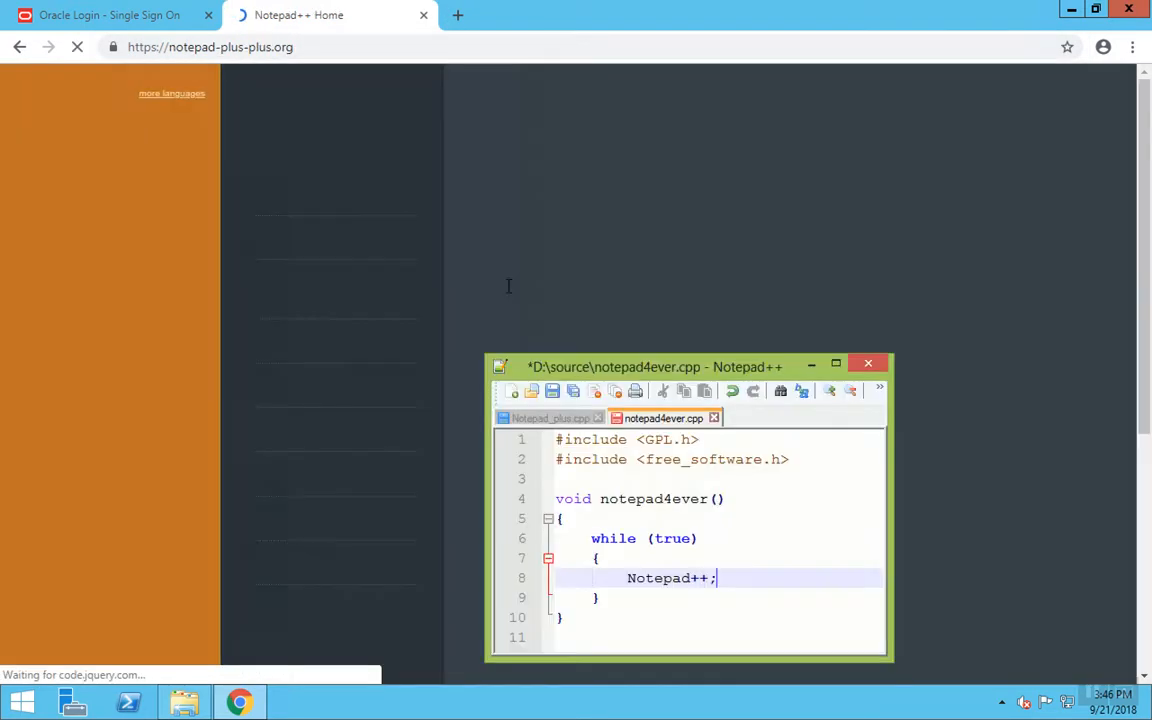
- Download the Notepad++ 7.5.8 64-bit installer and minimize Chrome
scroll(368, 465, down, 3)
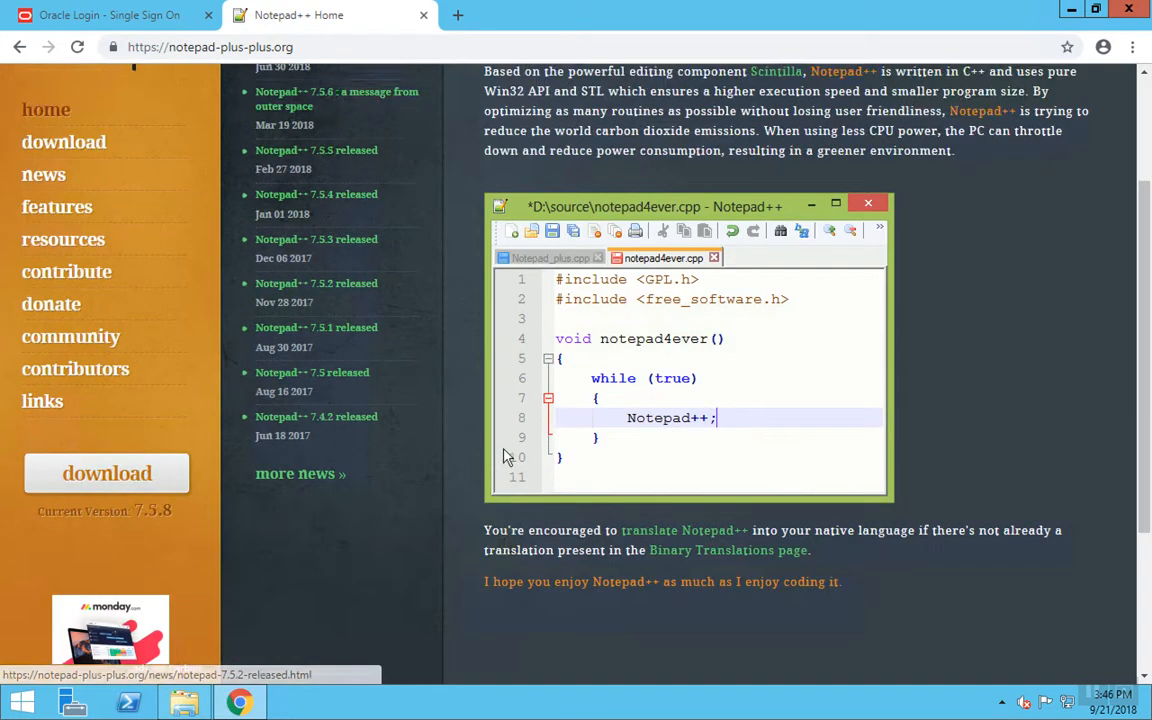
click(128, 390)
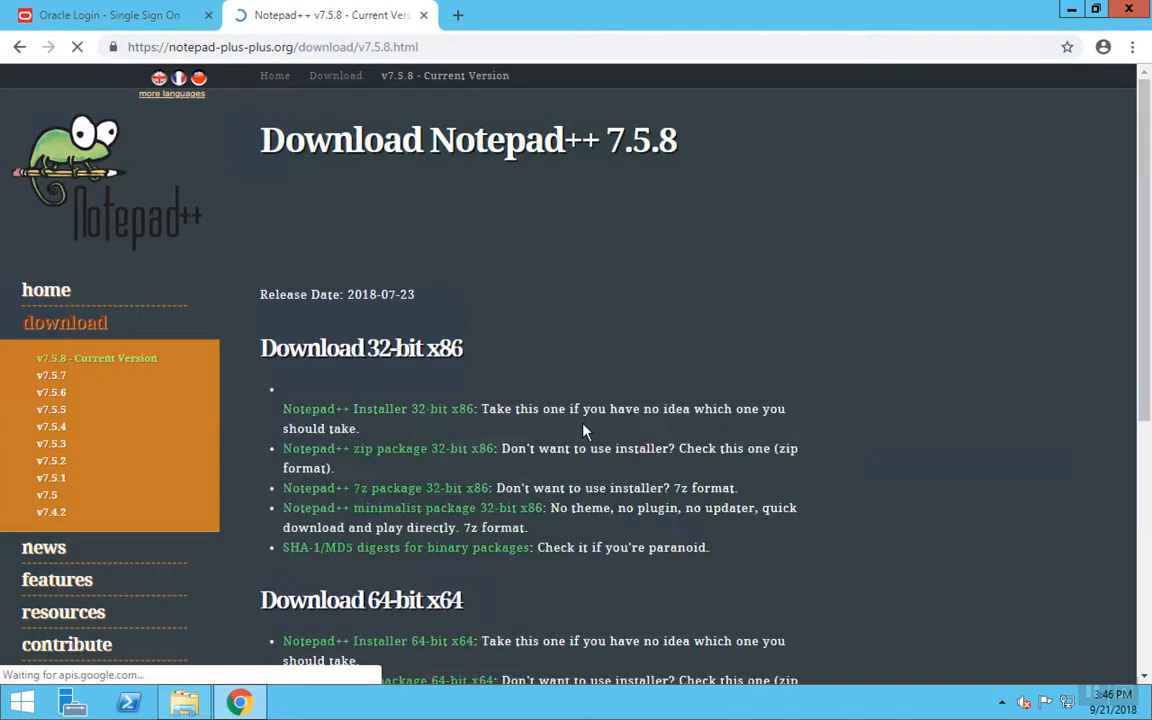
scroll(465, 577, down, 3)
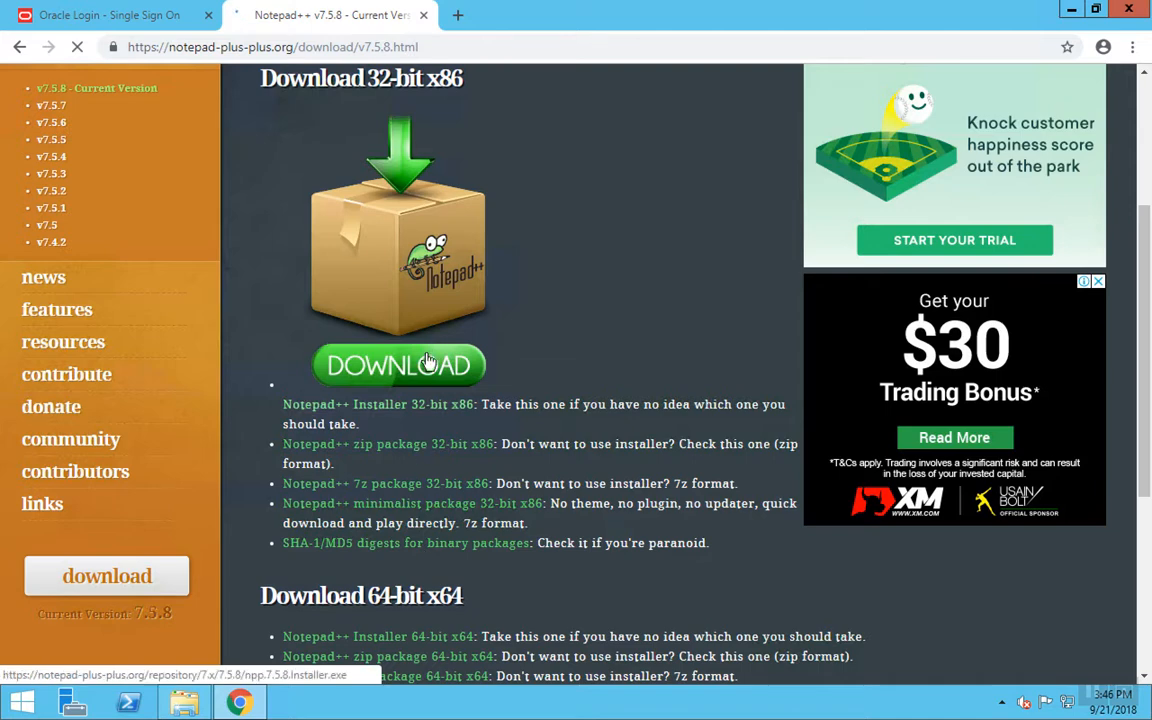
scroll(463, 540, down, 2)
click(418, 463)
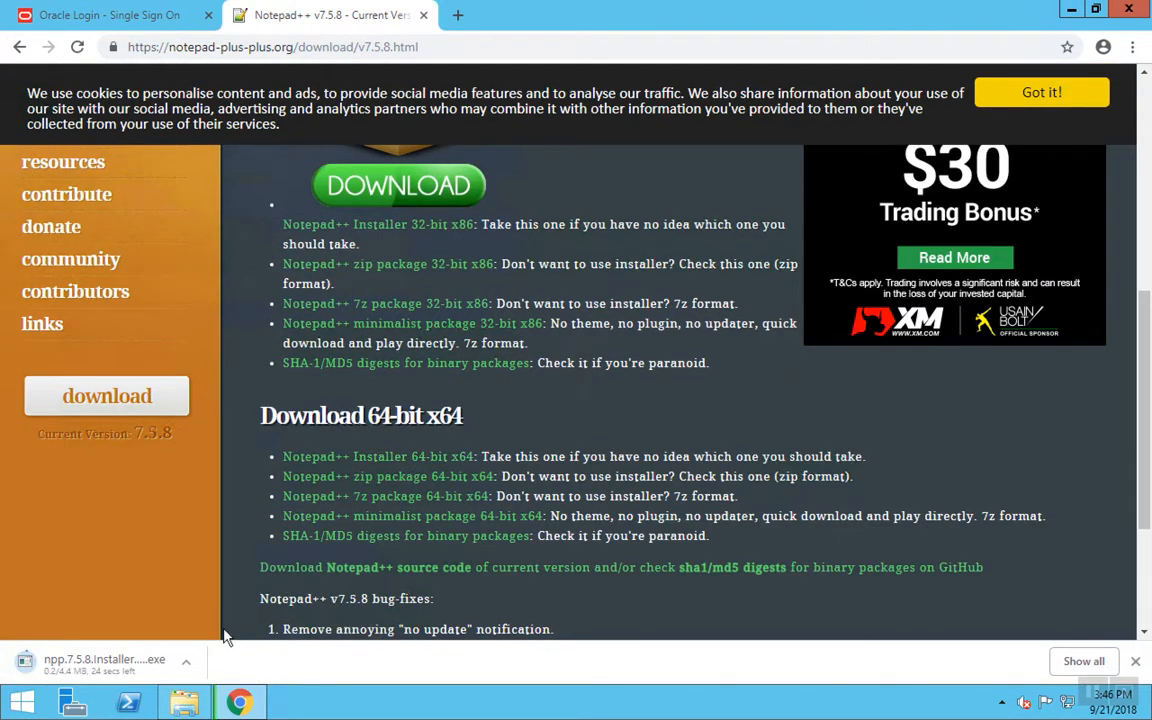
click(238, 702)
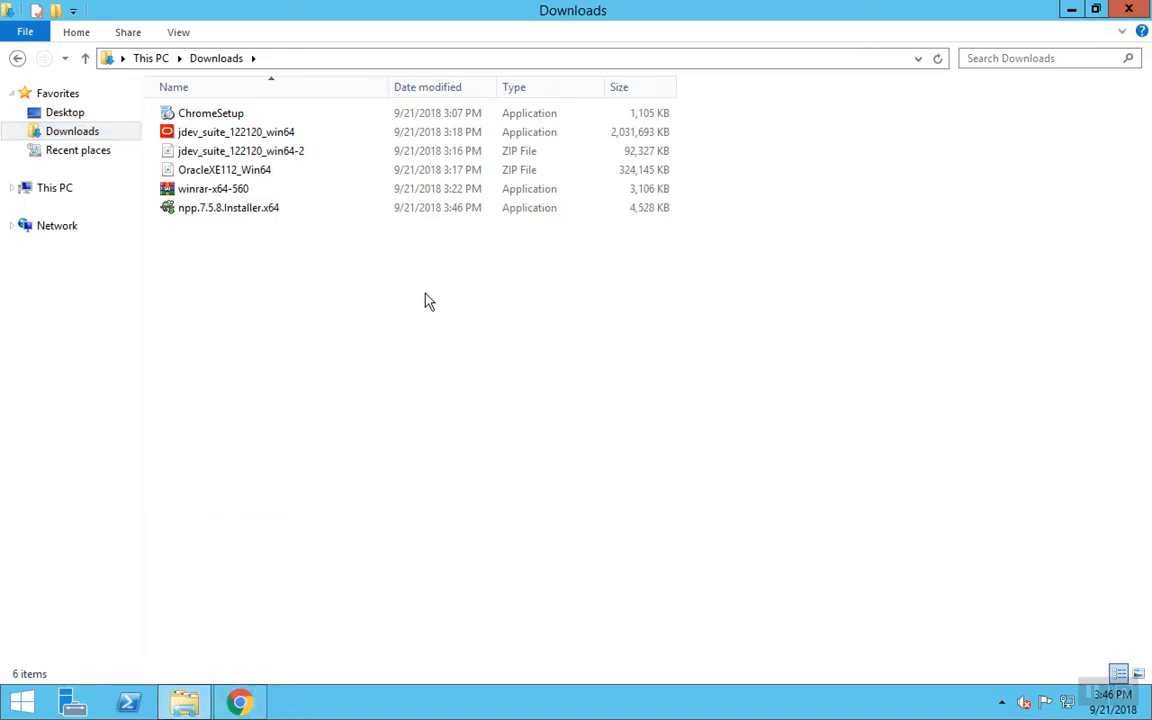
- Extract jdev_suite_122120_win64-2.zip into its own folder and open it
click(308, 158)
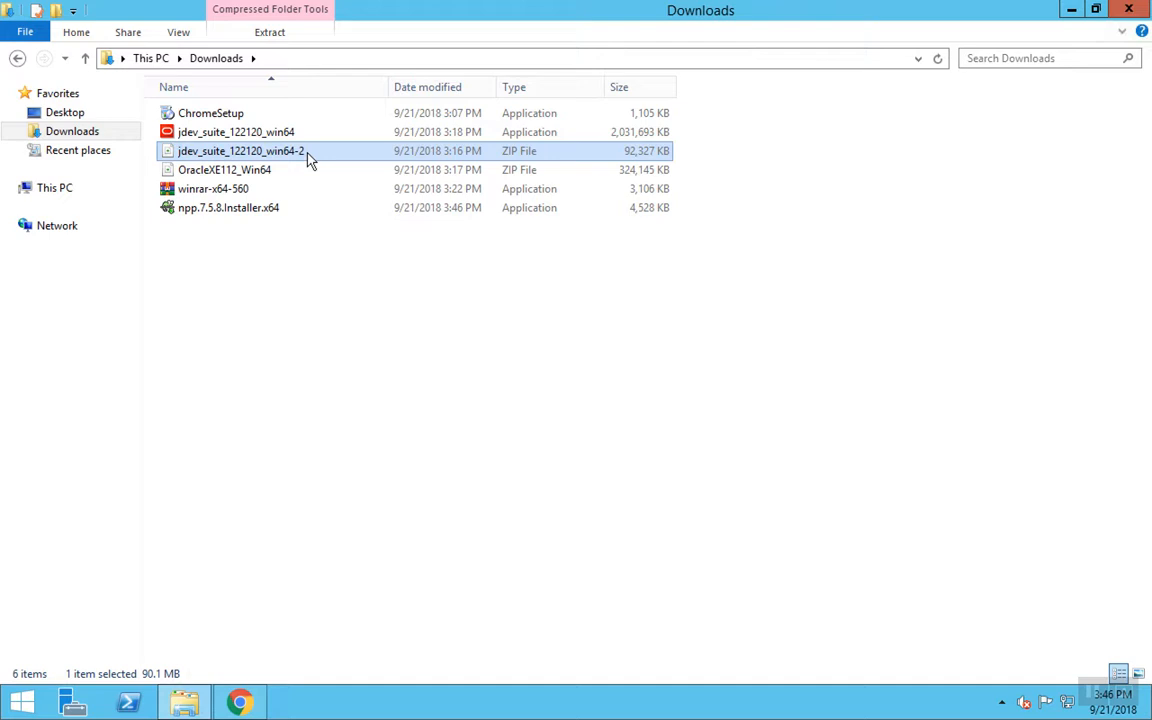
right_click(309, 160)
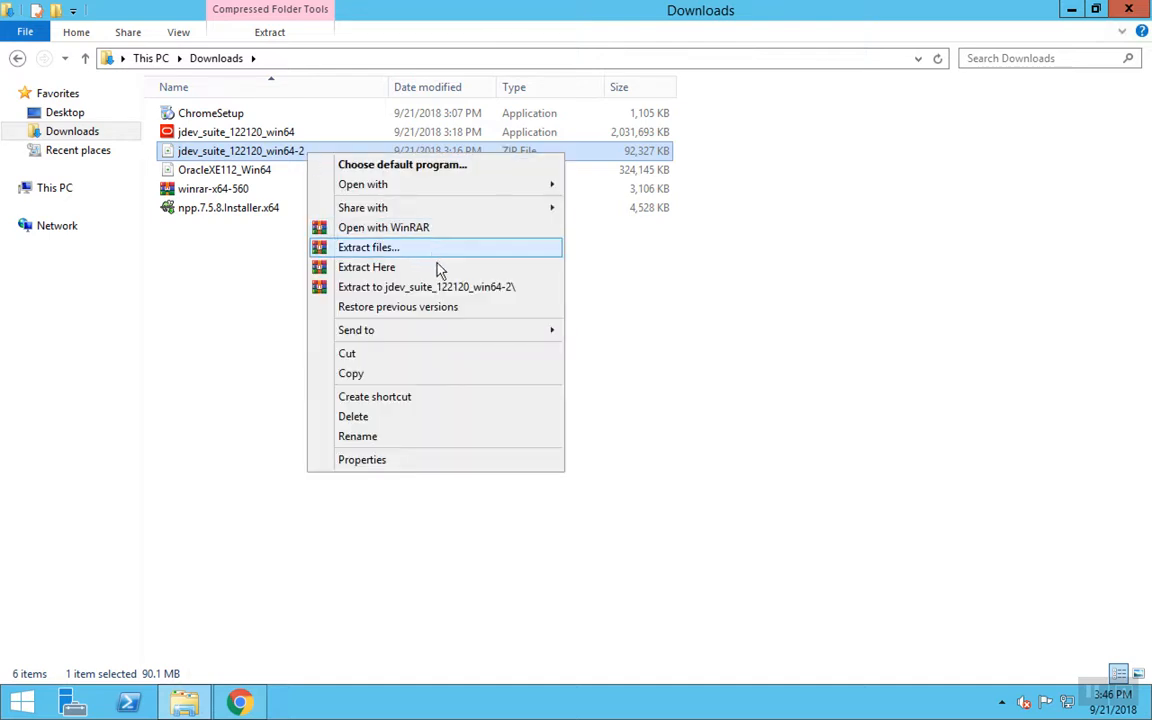
click(450, 288)
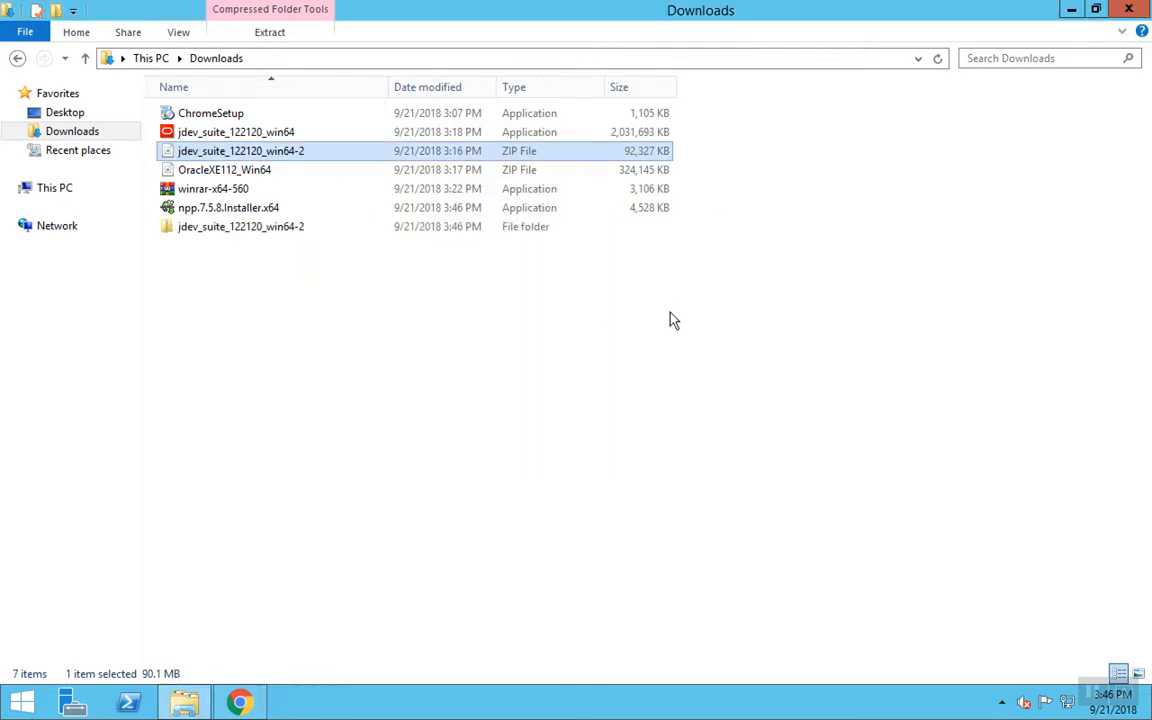
double_click(321, 230)
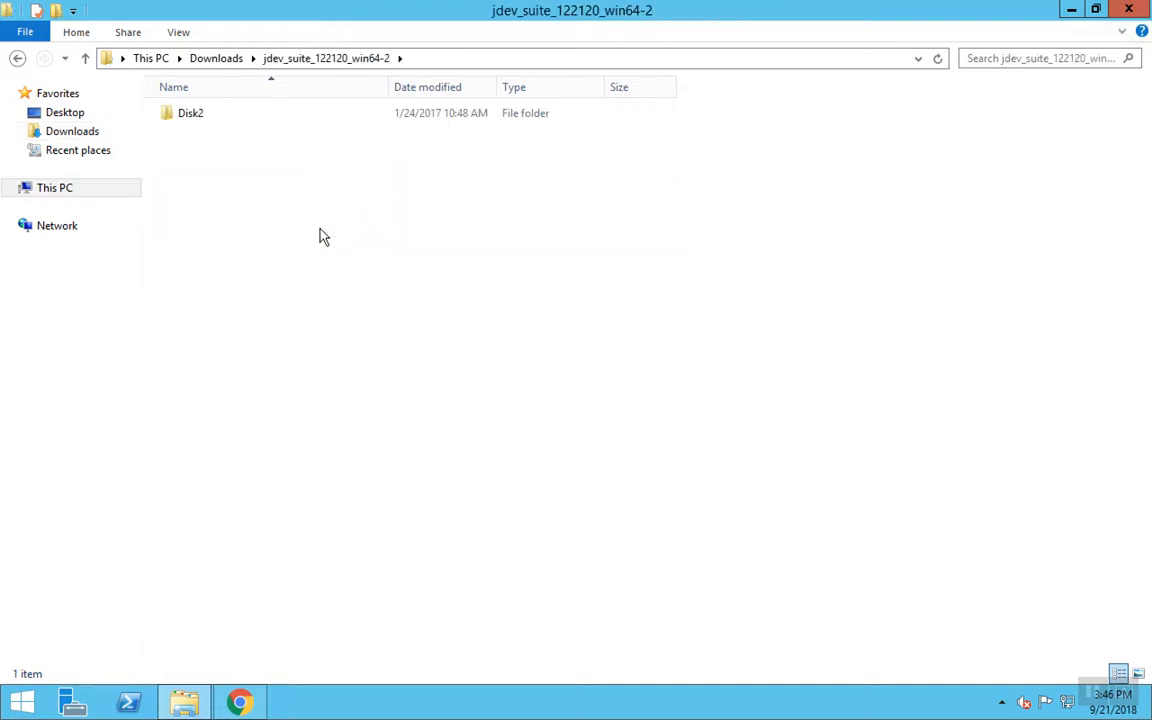
- Copy the Disk2 folder and paste it directly into Downloads
drag(220, 205, 172, 86)
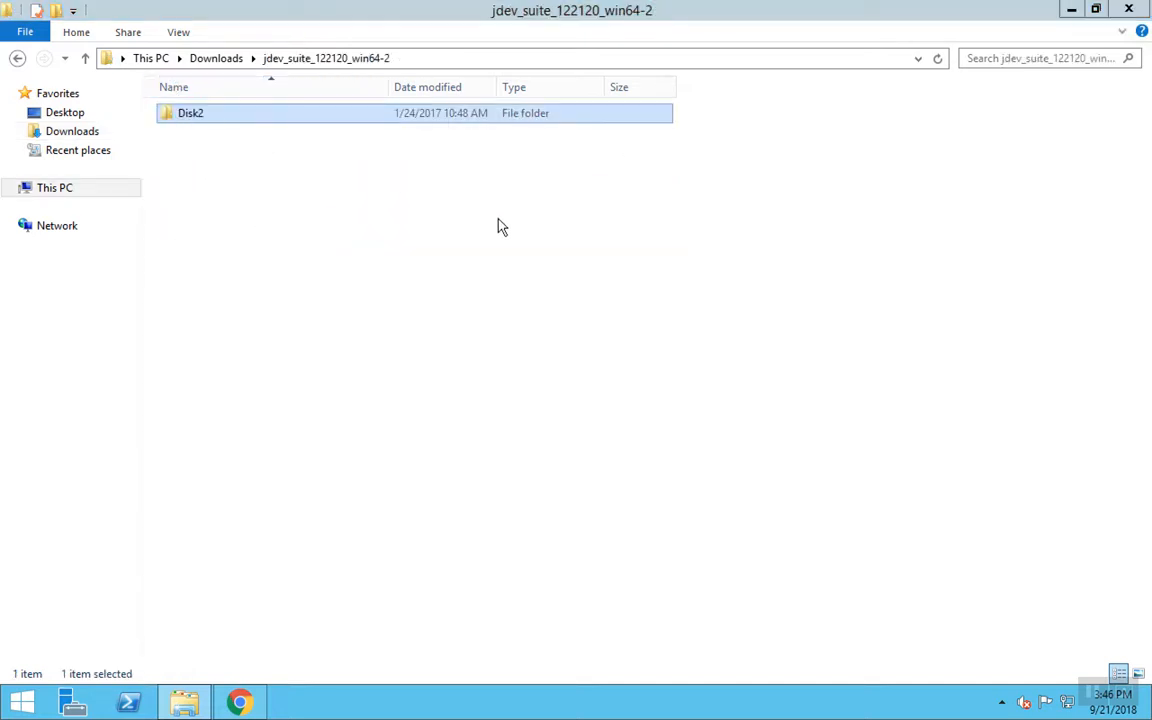
key(super+c)
key(Escape)
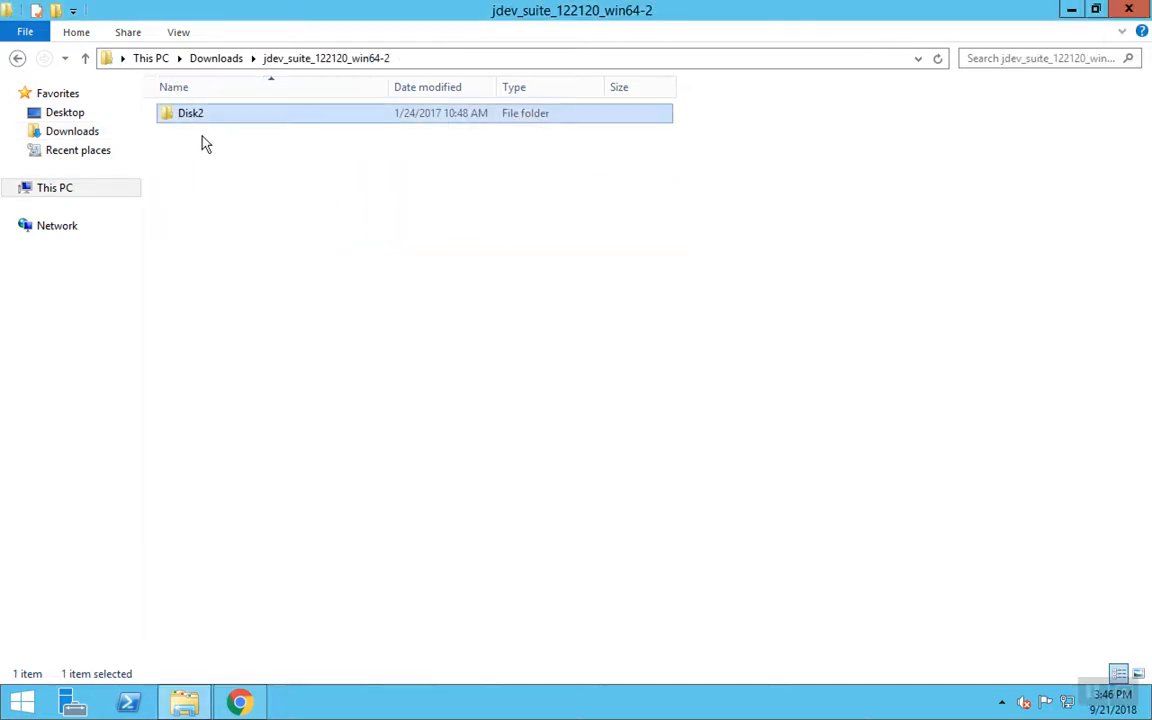
click(215, 60)
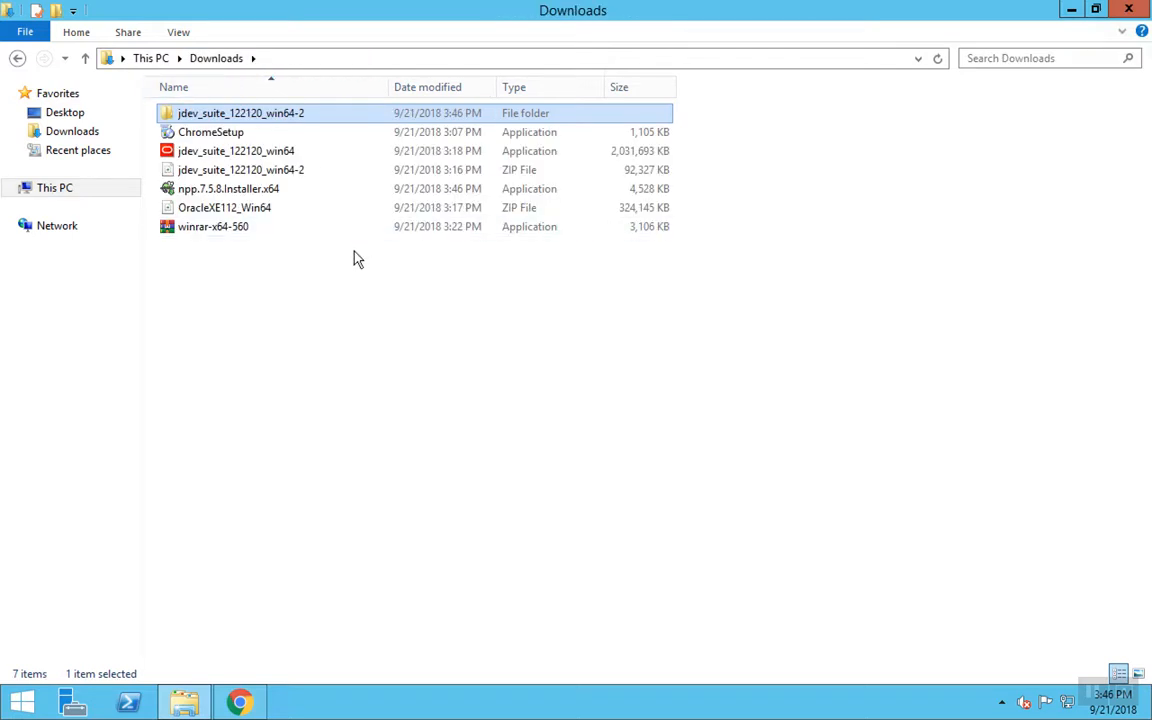
right_click(375, 354)
click(426, 467)
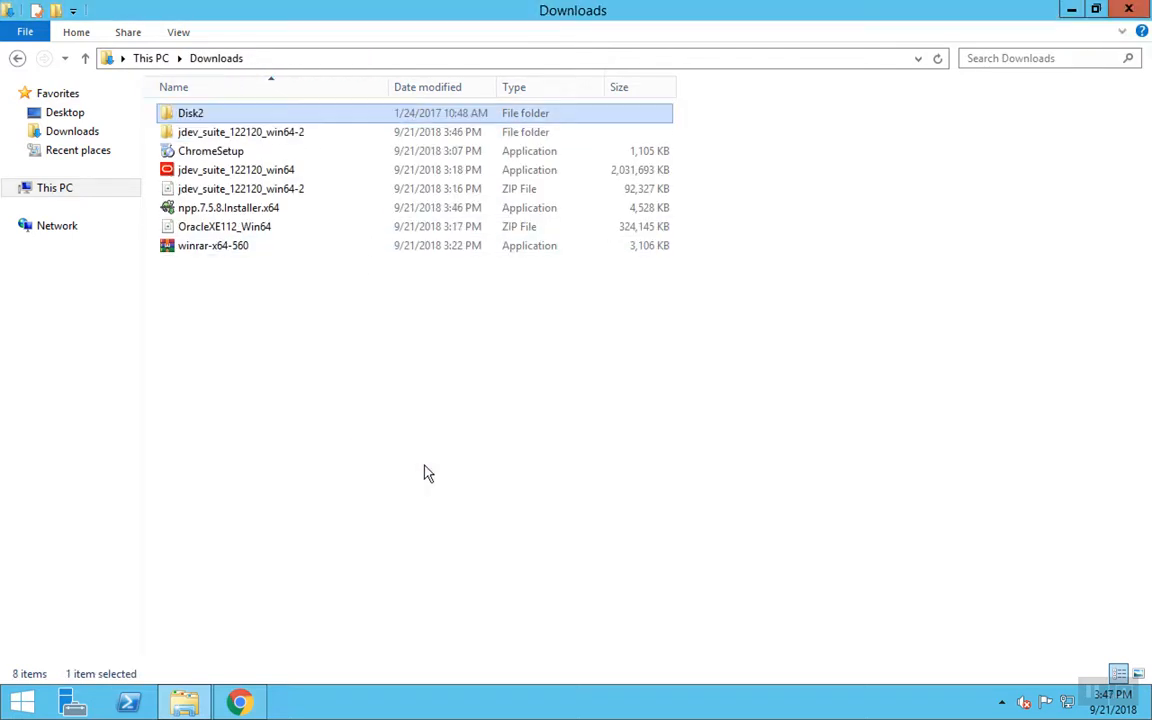
click(336, 315)
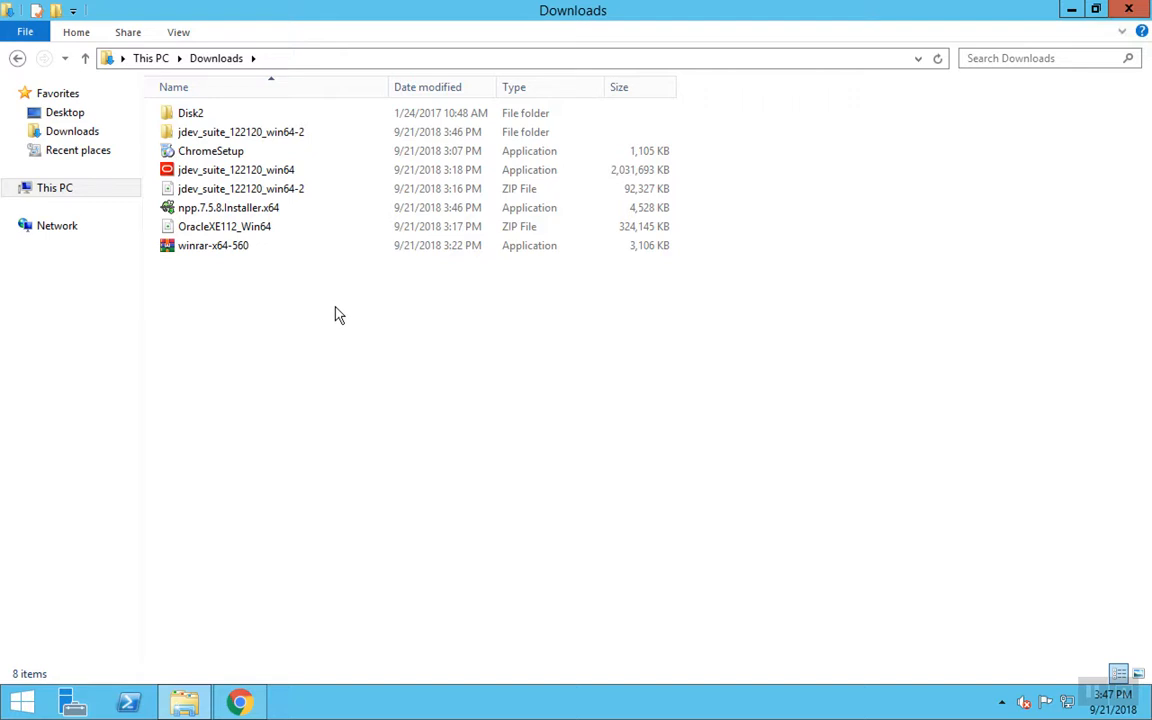
- Run the jdev_suite_122120_win64 installer as administrator
click(288, 171)
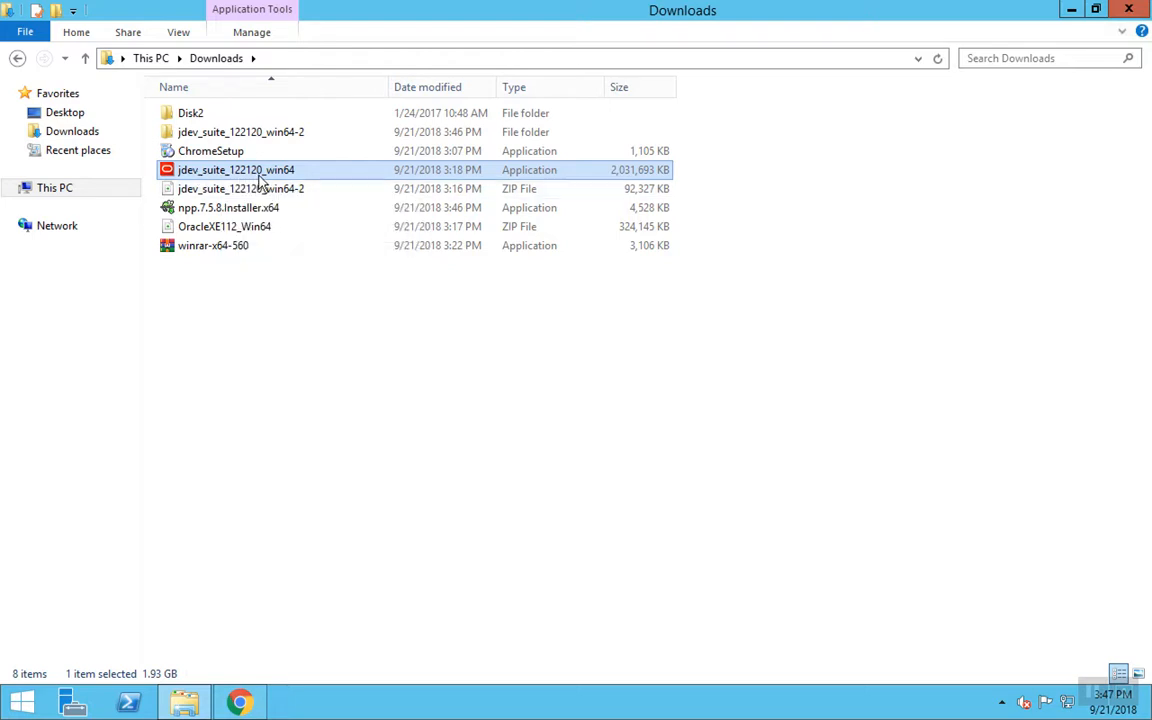
right_click(270, 172)
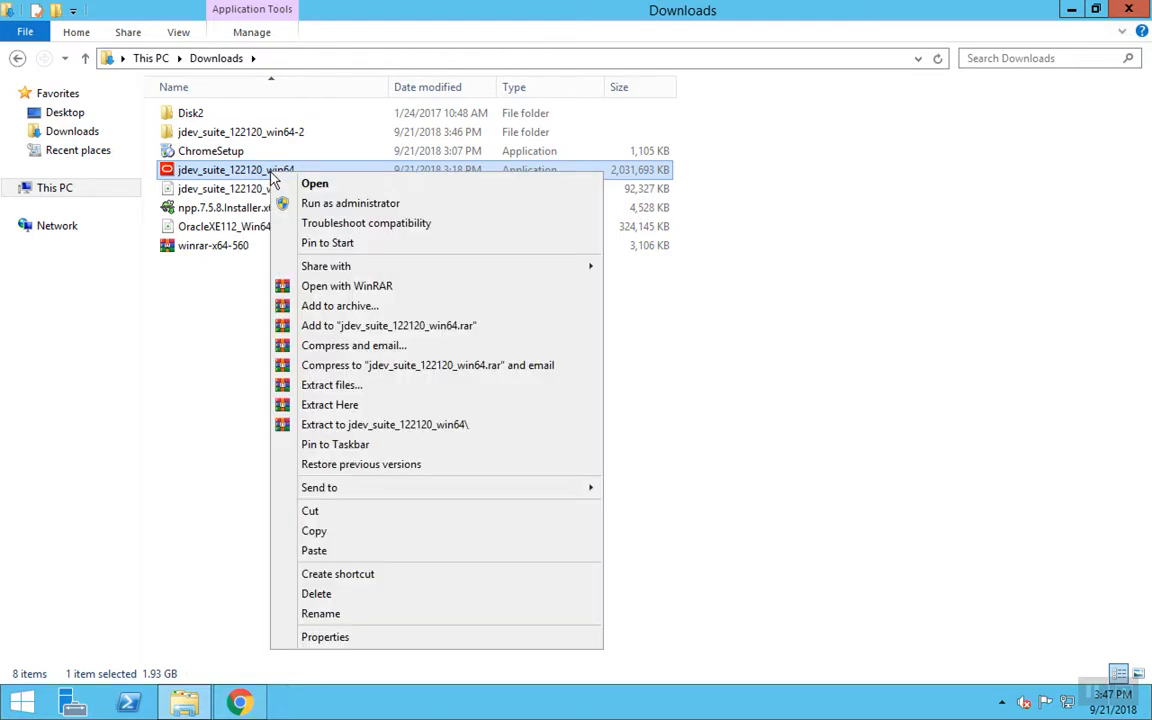
click(355, 205)
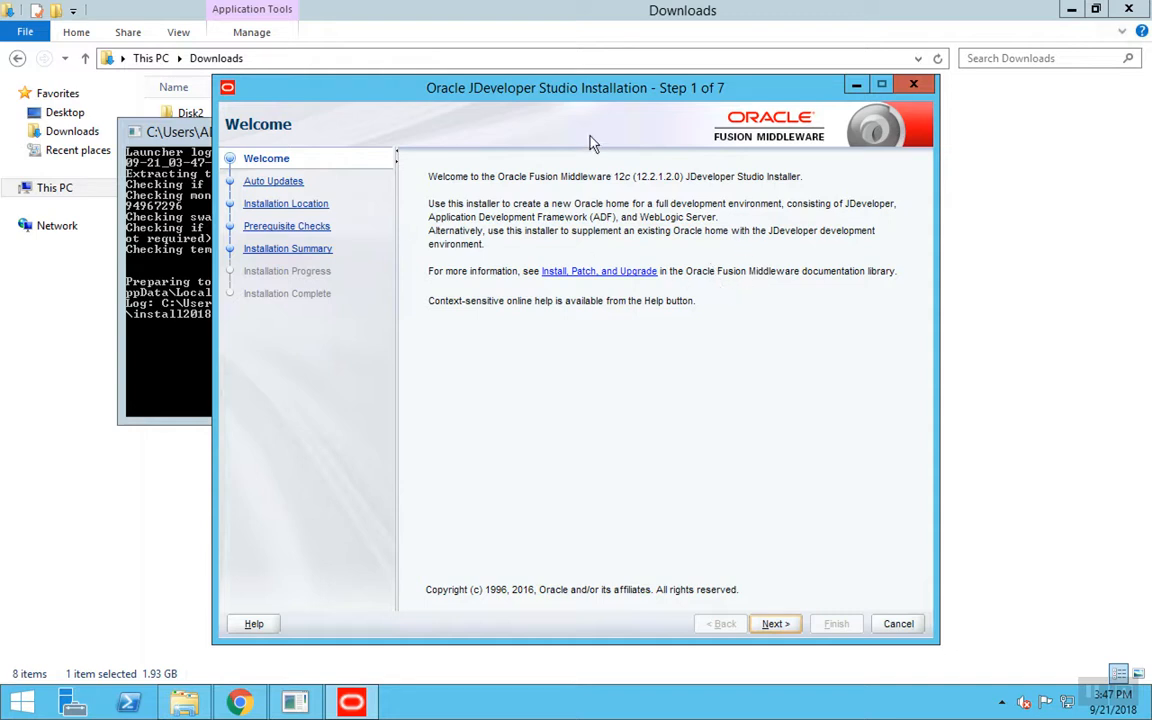
- Advance past Welcome and Auto Updates (kept skipped), placing the cursor after Middleware in Oracle Home
click(782, 625)
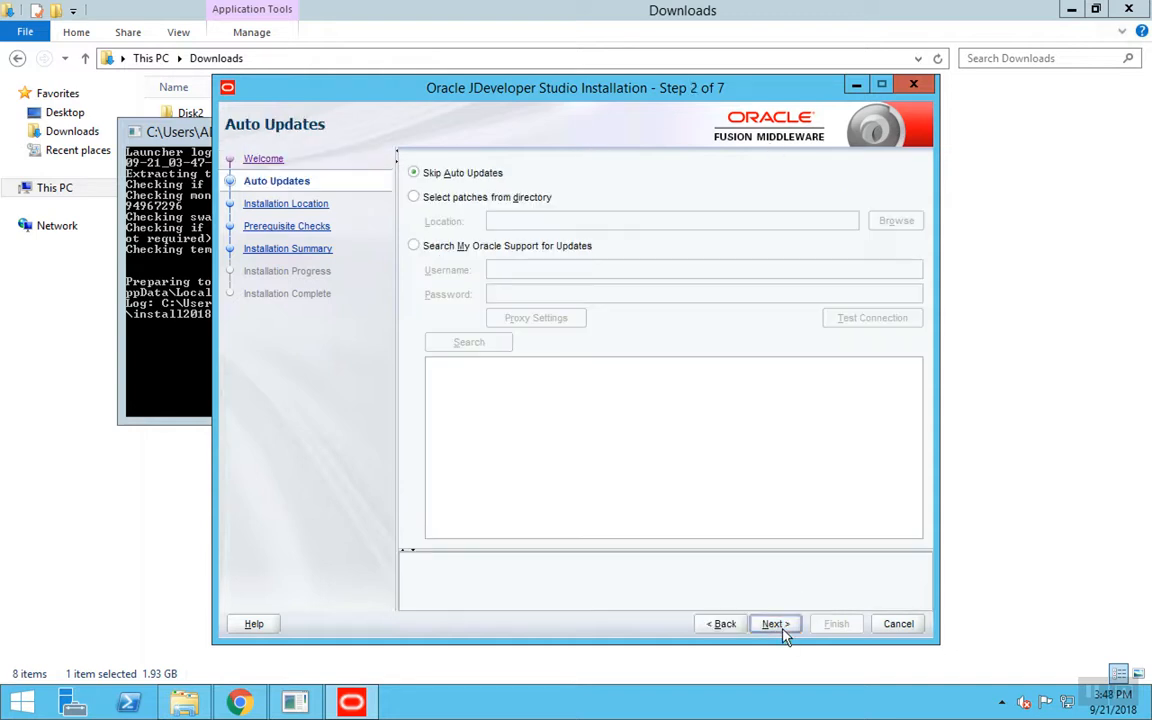
click(778, 624)
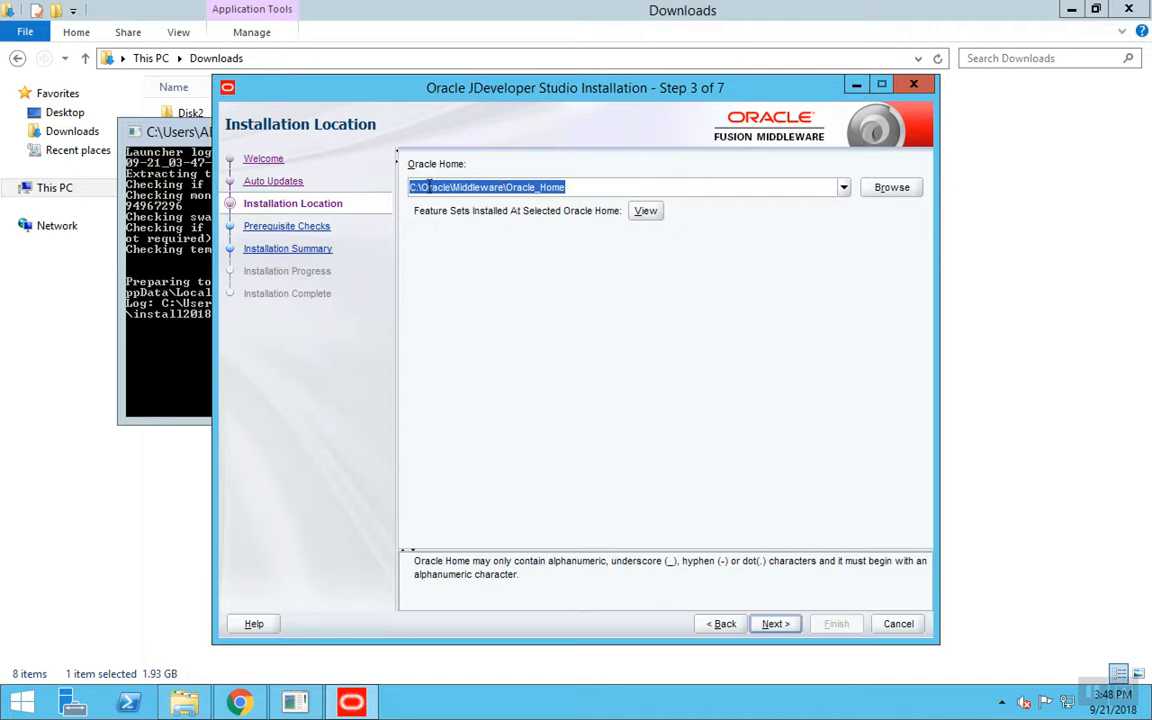
click(503, 187)
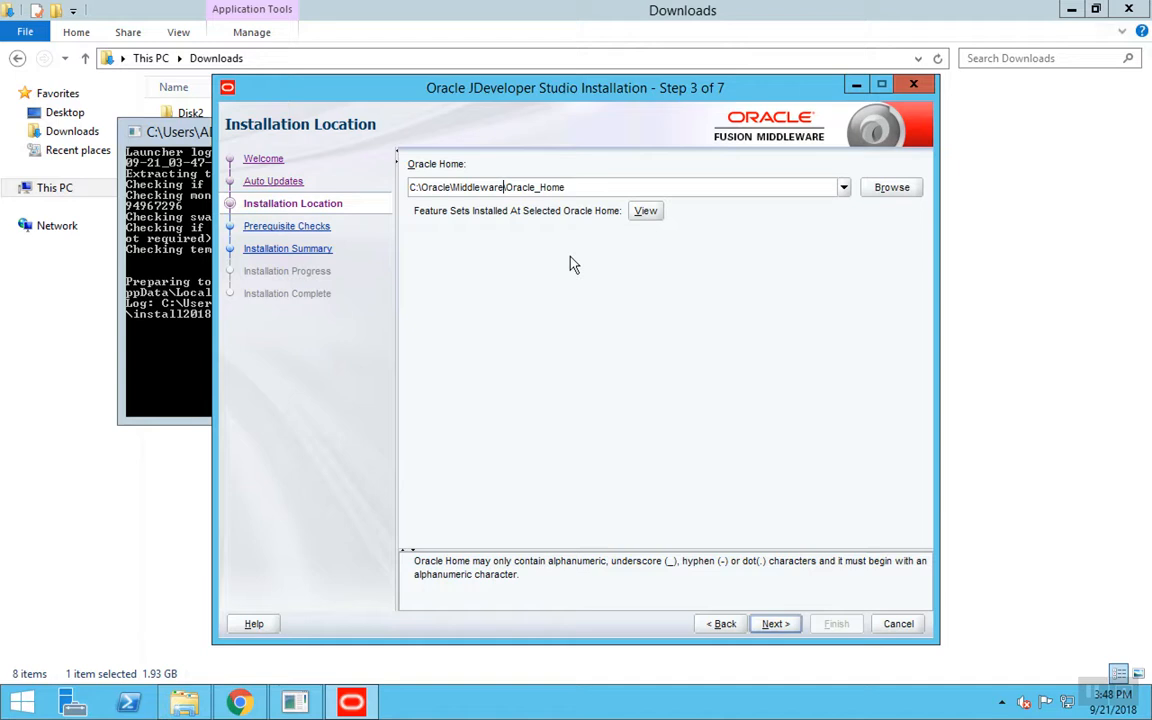
- Change Oracle Home to C:\Oracle\Middleware12212\Oracle_Home and continue
text(12)
text(212)
click(776, 624)
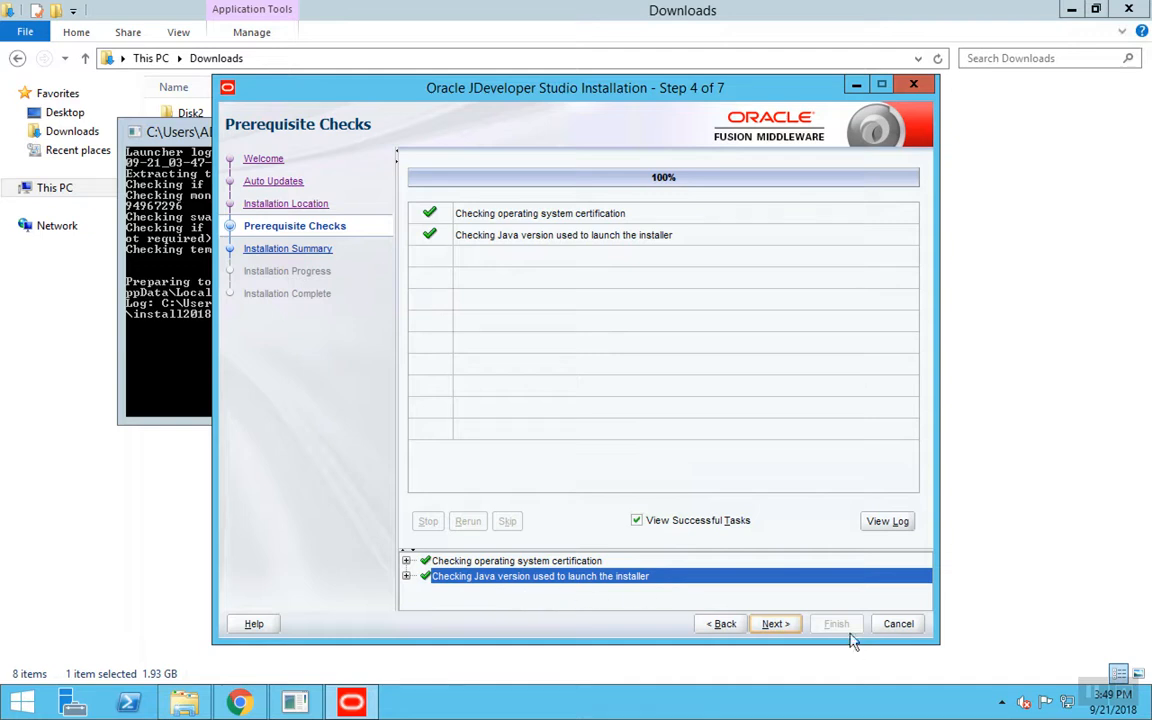
- Pass the prerequisite checks, review the summary, and start the installation
click(776, 624)
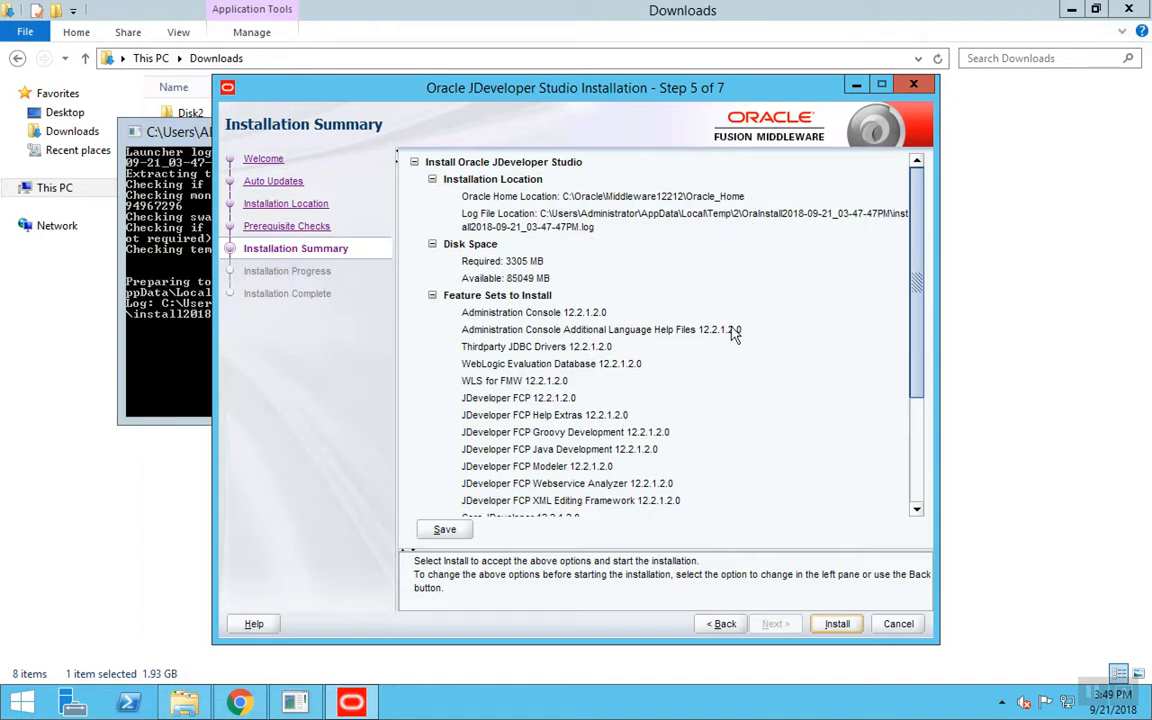
scroll(603, 326, down, 3)
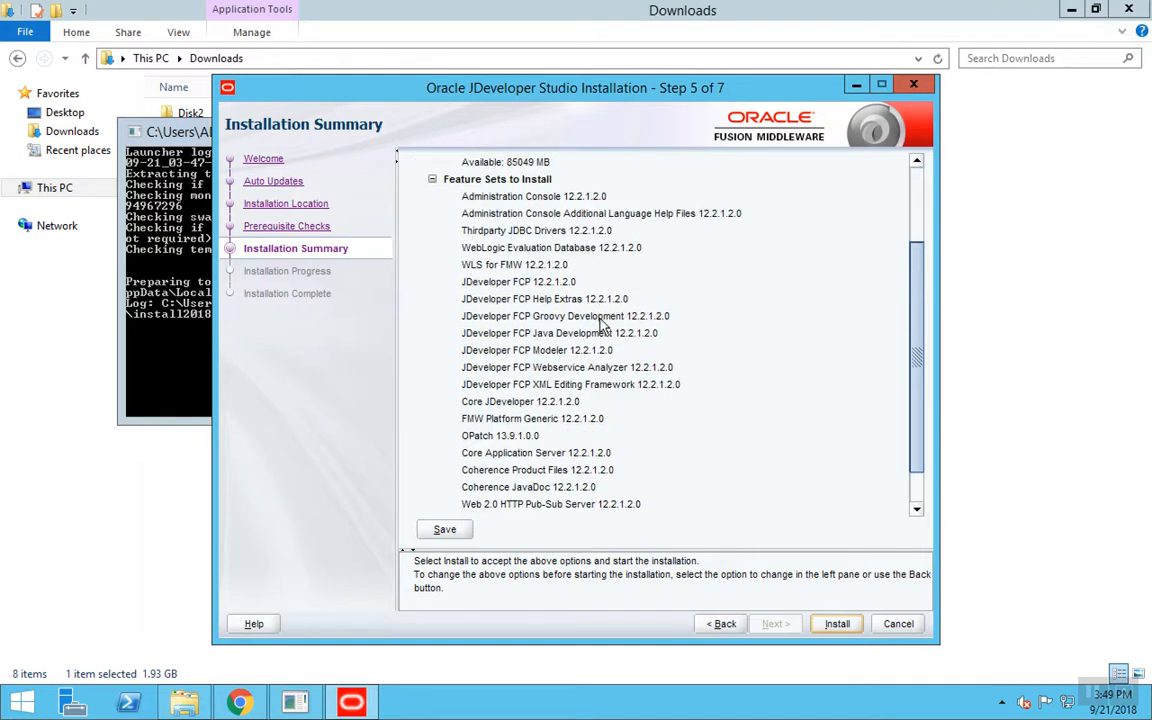
scroll(603, 372, down, 1)
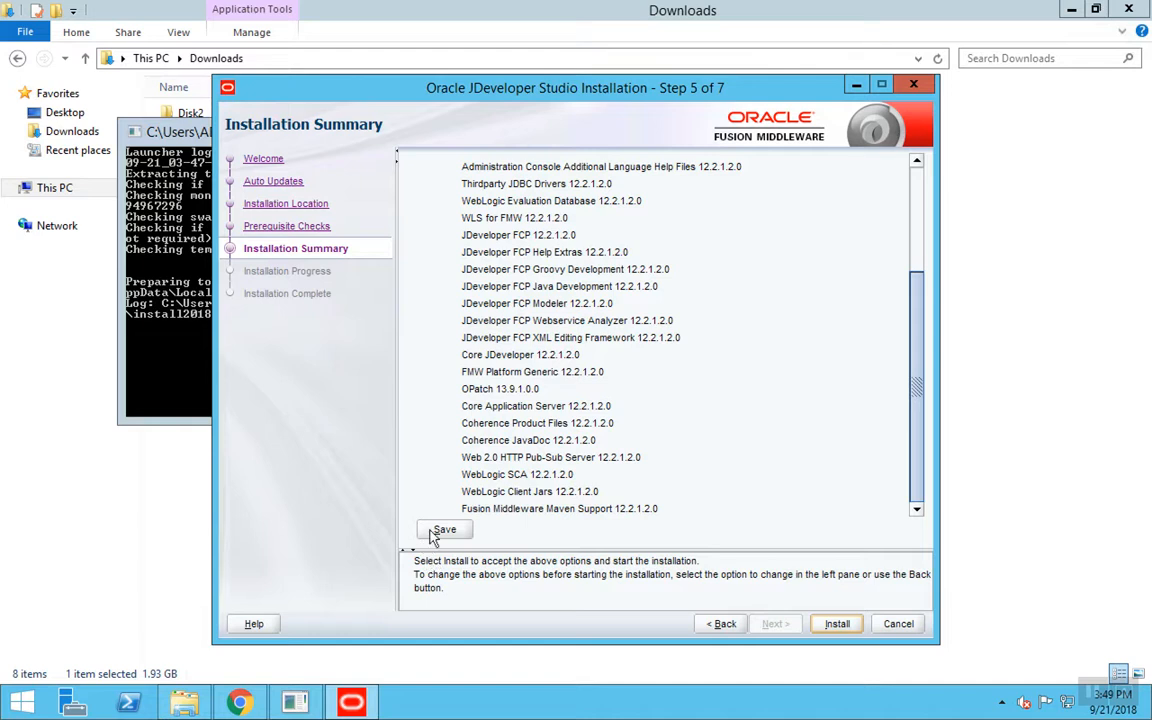
click(838, 624)
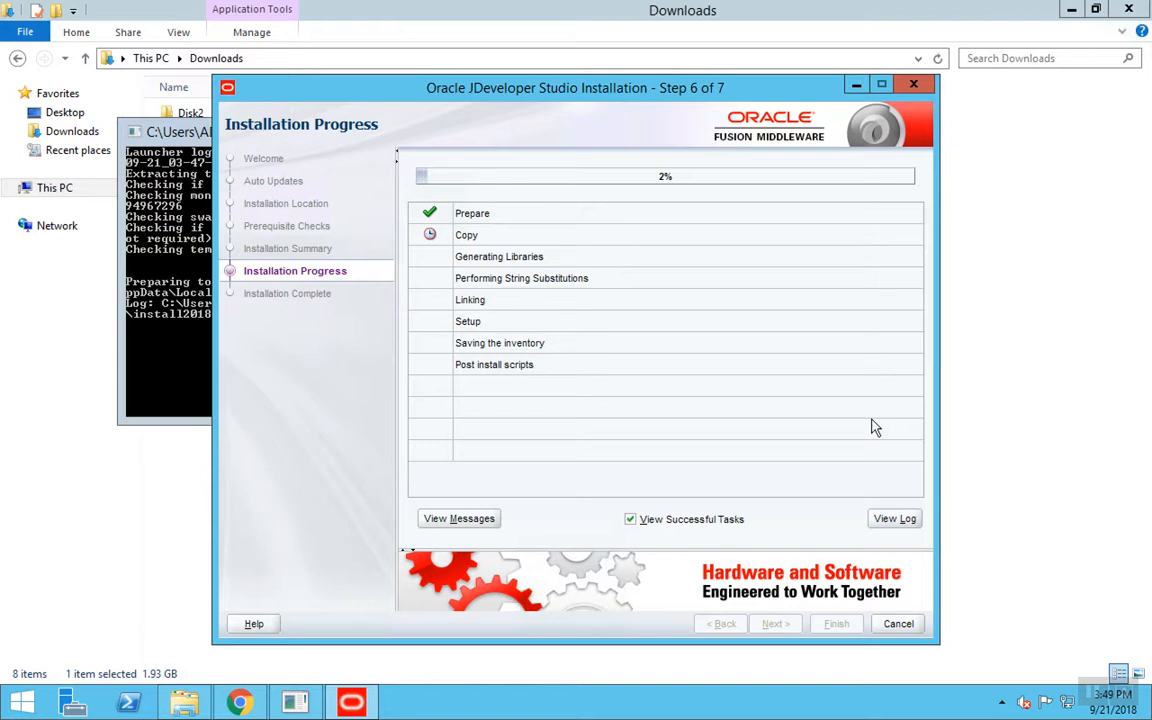
- Extract OracleXE112_Win64.zip to OracleXE112_Win64\ and browse into its DISK1 folder
click(182, 705)
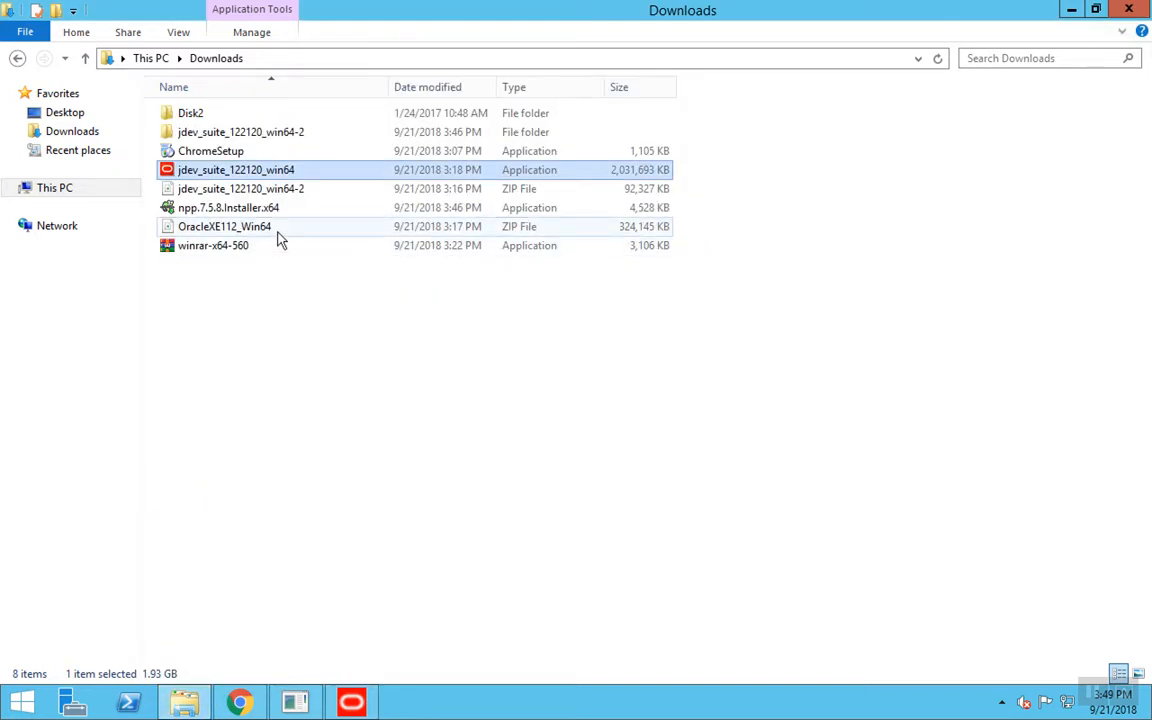
click(277, 229)
right_click(277, 230)
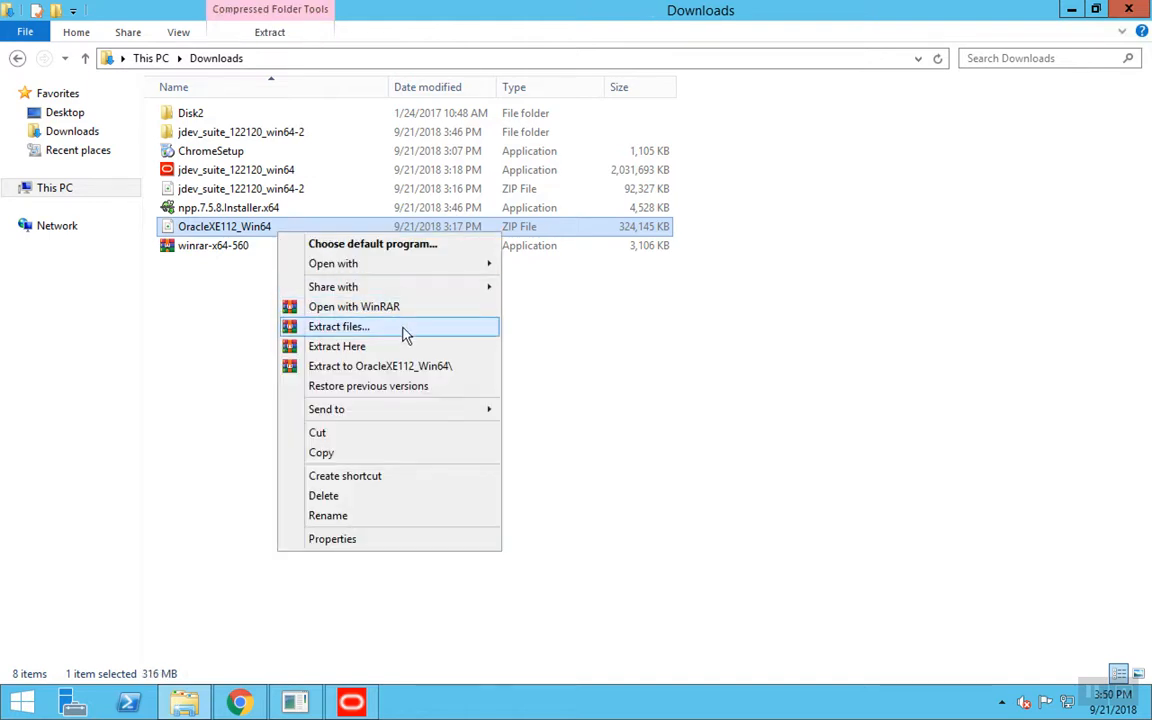
click(480, 367)
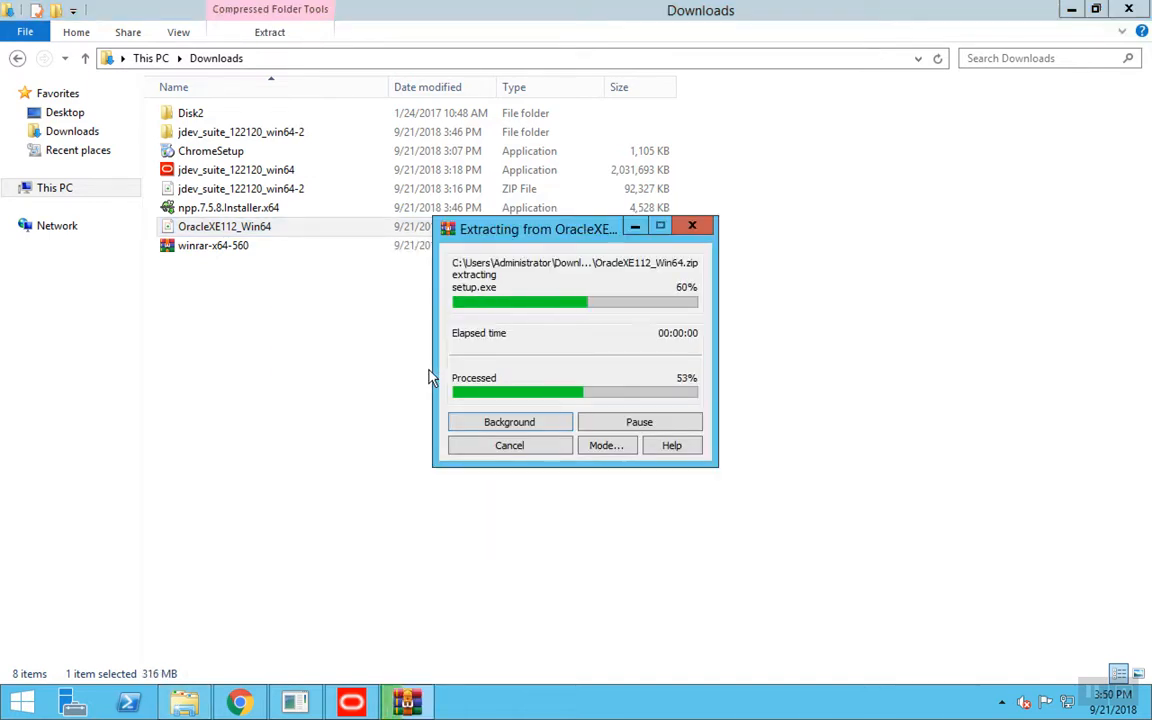
double_click(259, 266)
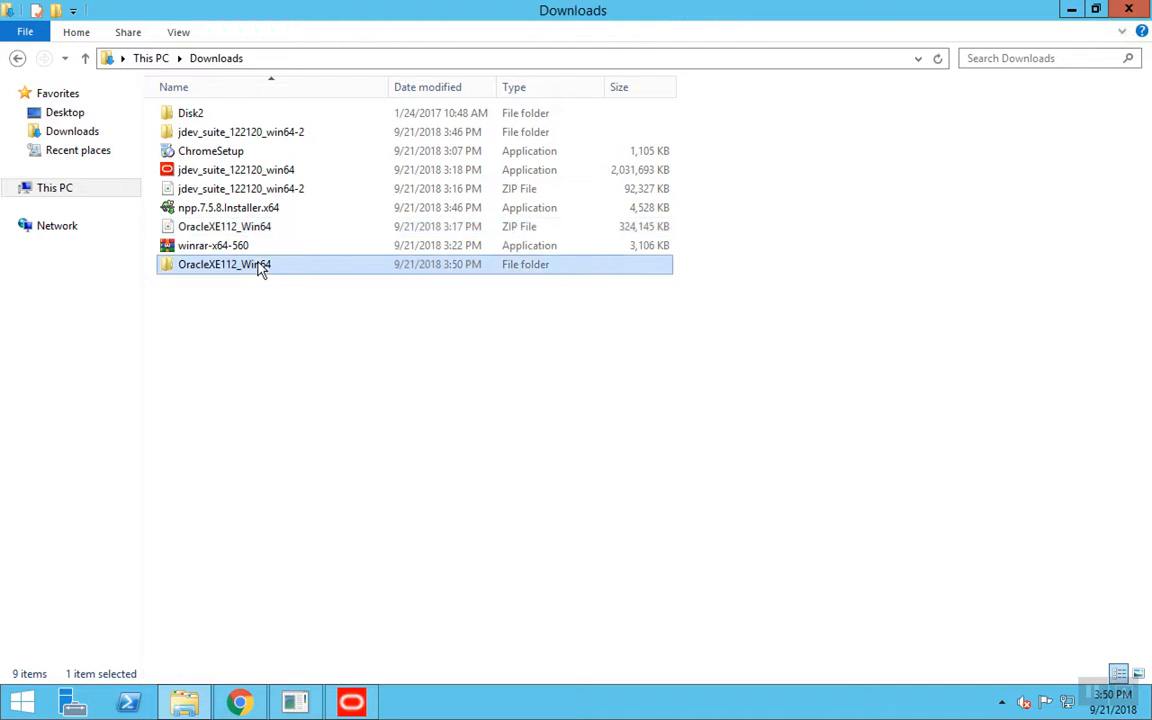
double_click(220, 116)
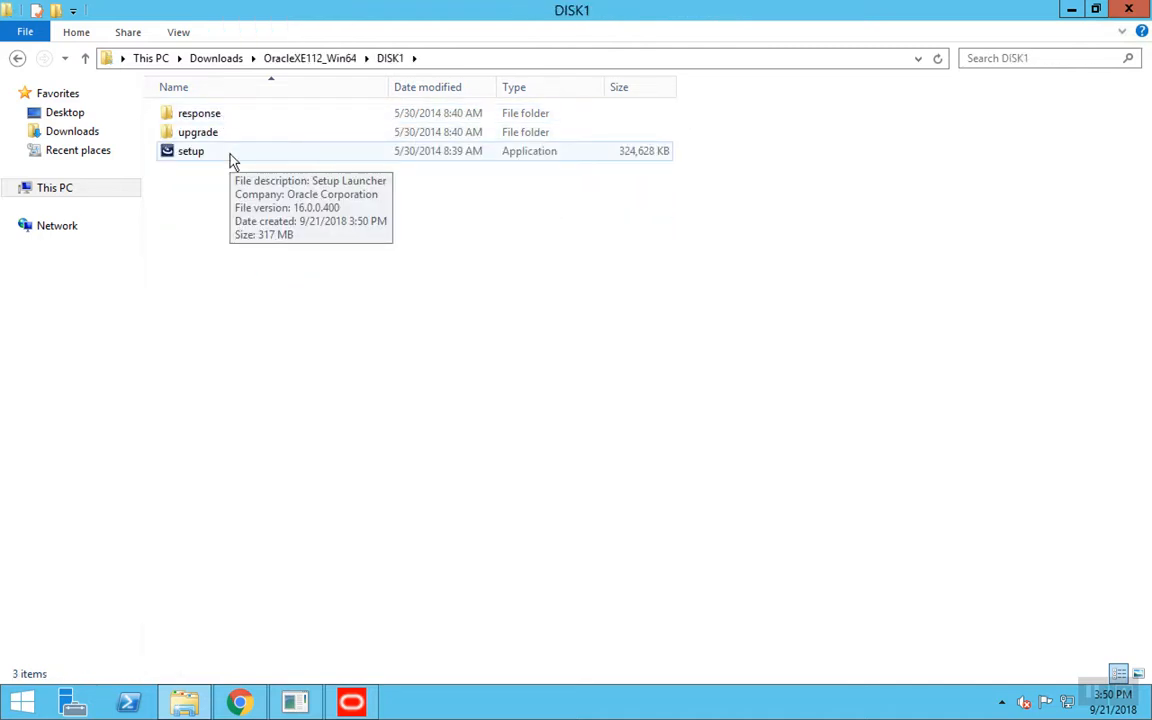
- Bring the JDeveloper installer back and let it reach 100% completion
click(351, 703)
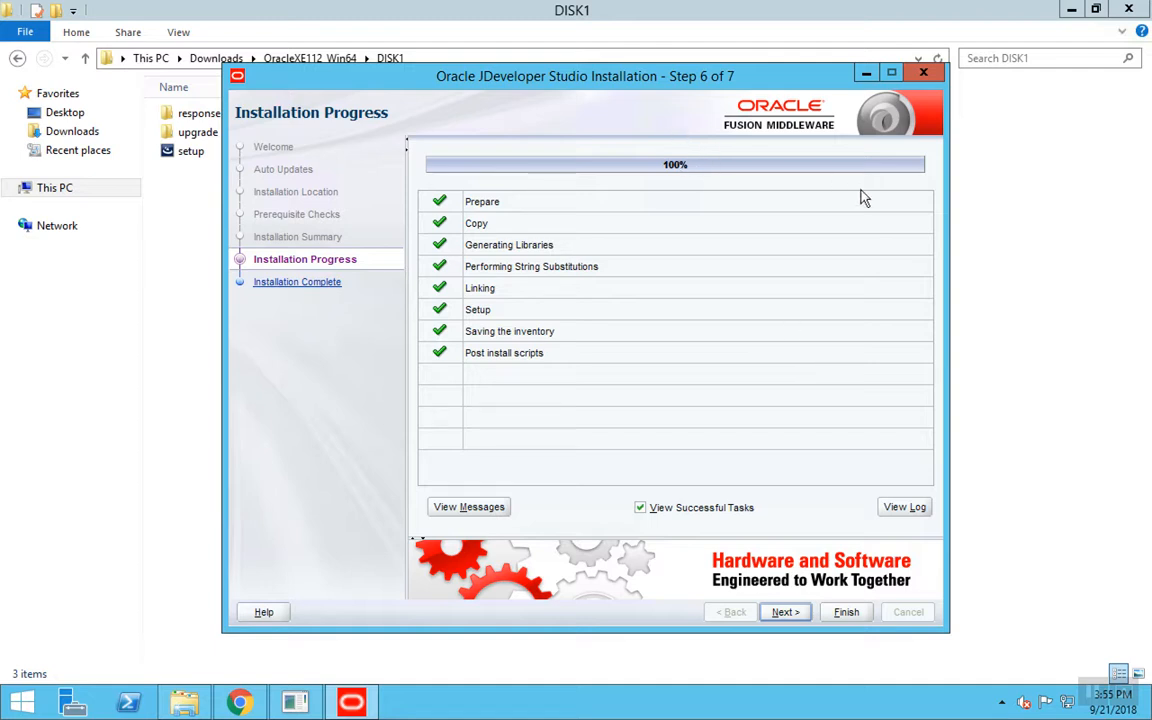
- Finish the JDeveloper Studio installer, starting JDeveloper with default settings
click(785, 613)
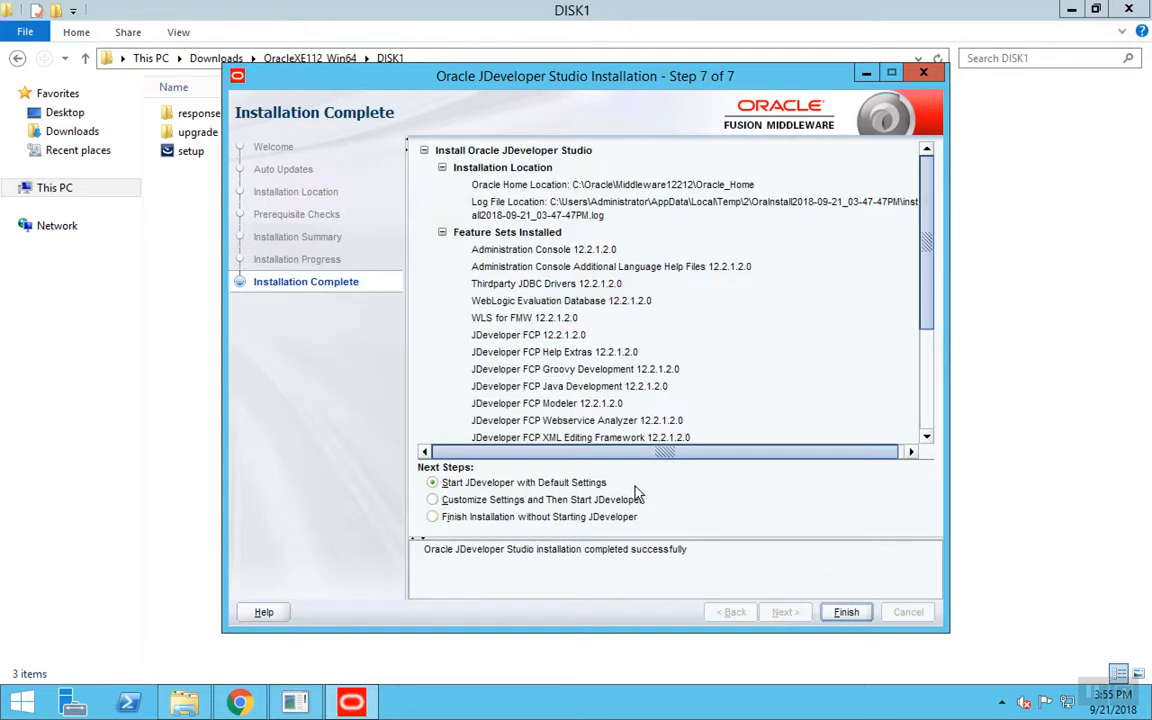
click(845, 613)
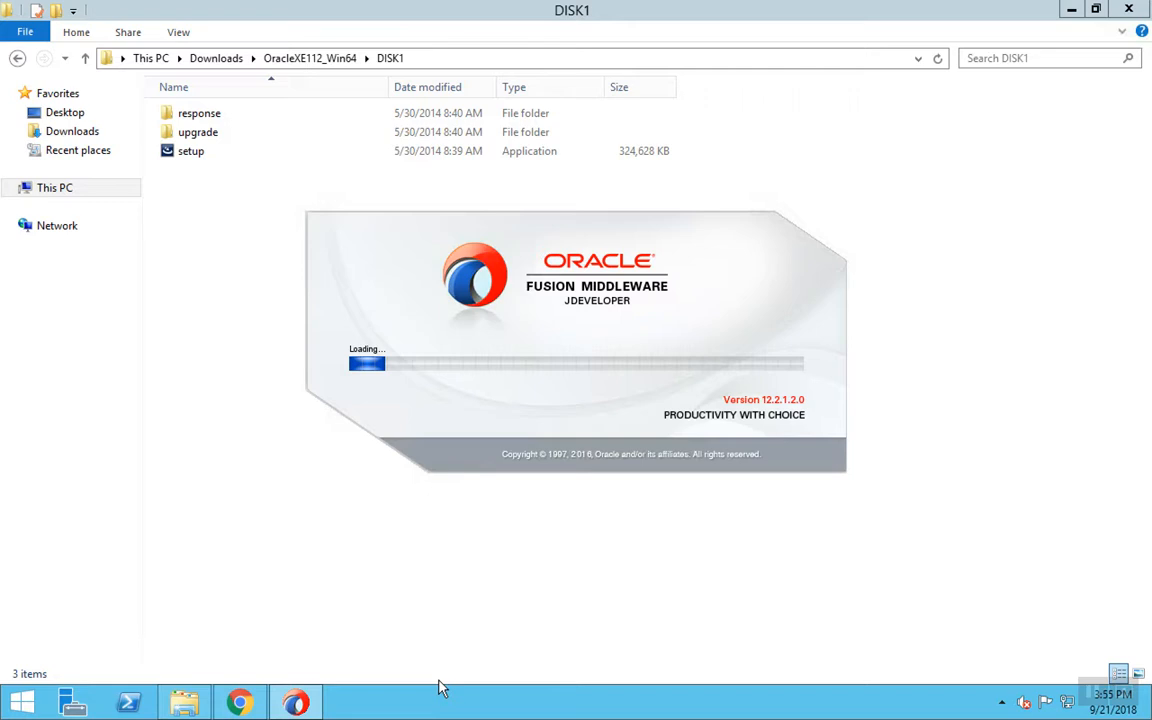
- Pin JDeveloper to the taskbar and launch it with the Studio Developer (All Features) role
right_click(315, 698)
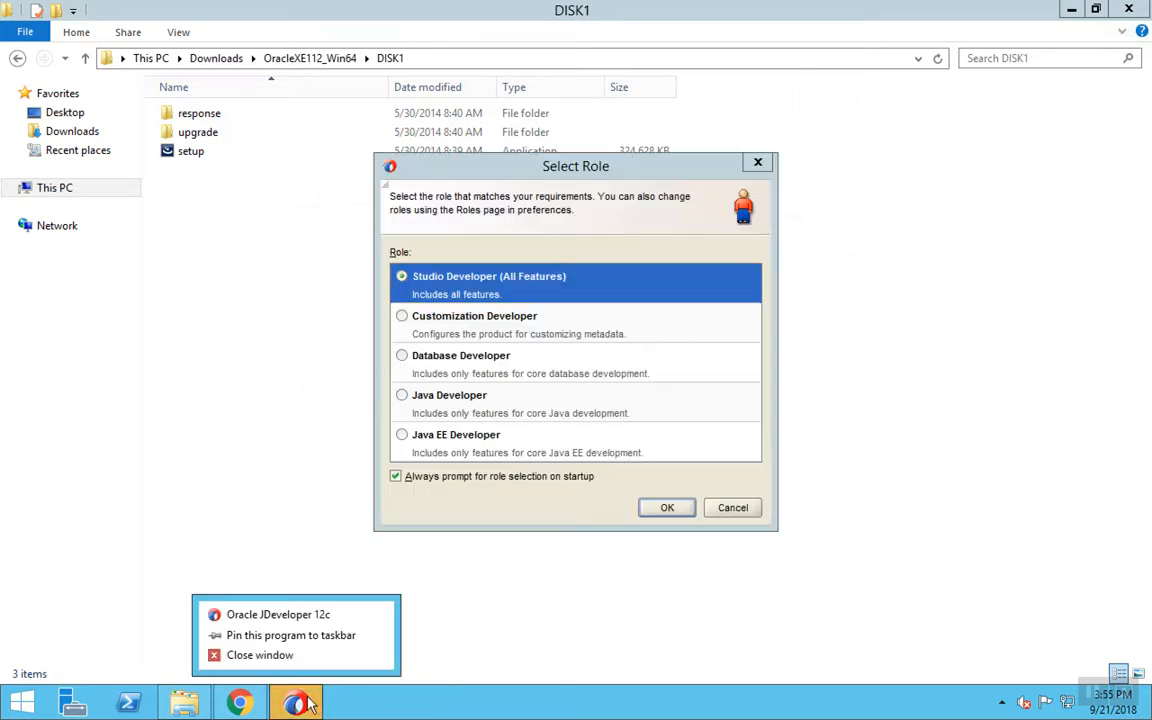
click(300, 640)
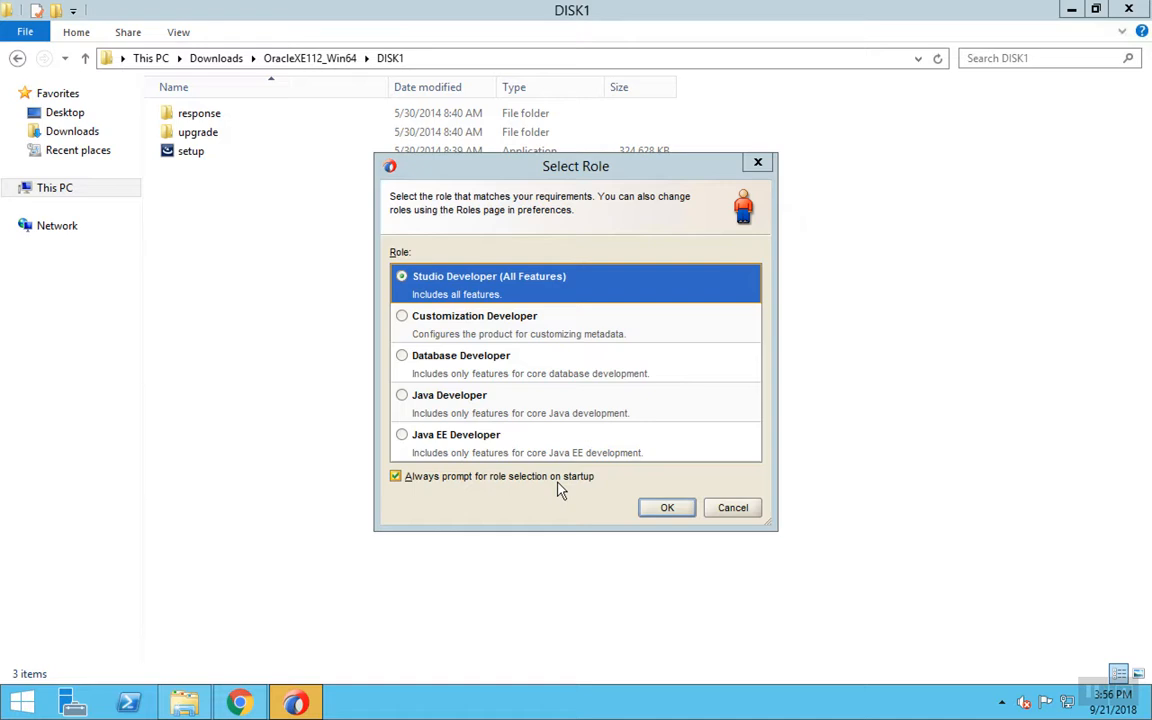
click(668, 509)
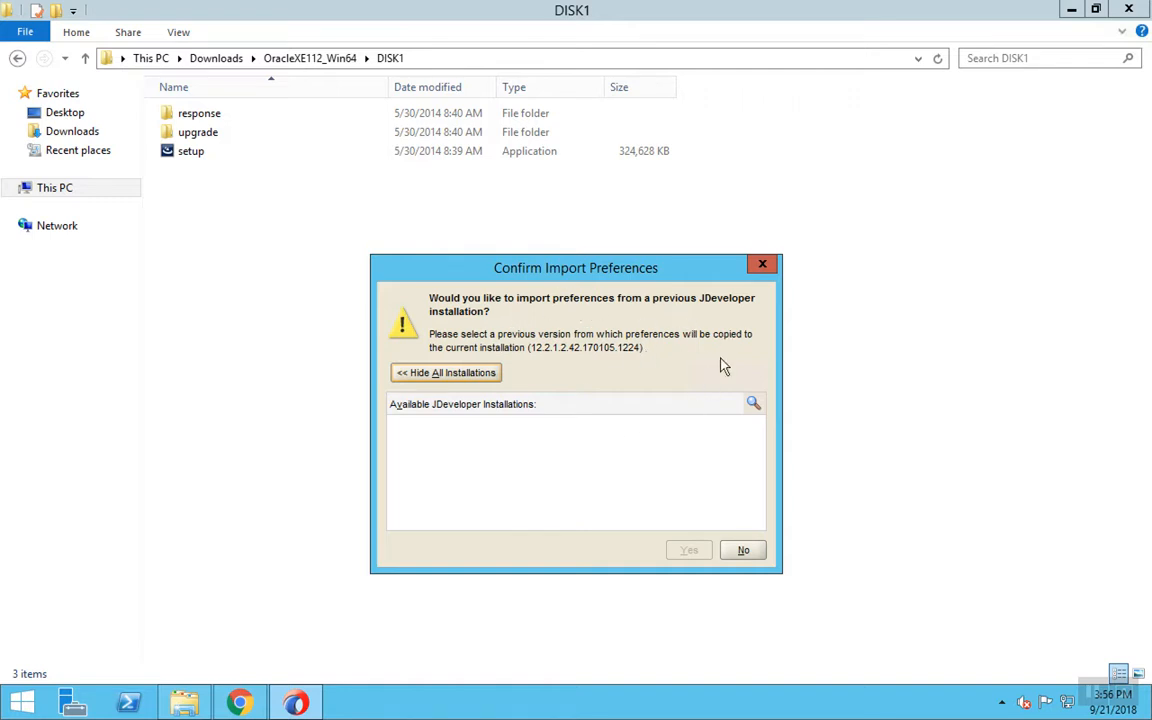
- Decline importing preferences, usage reporting and file type associations
click(743, 550)
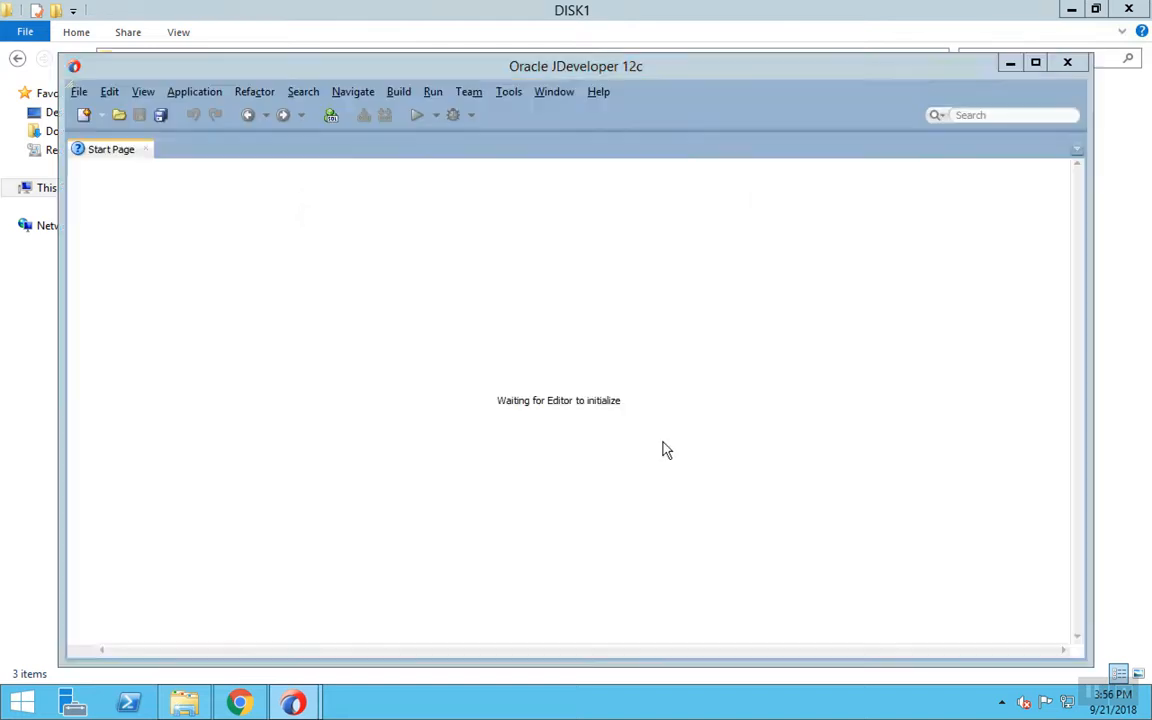
click(535, 399)
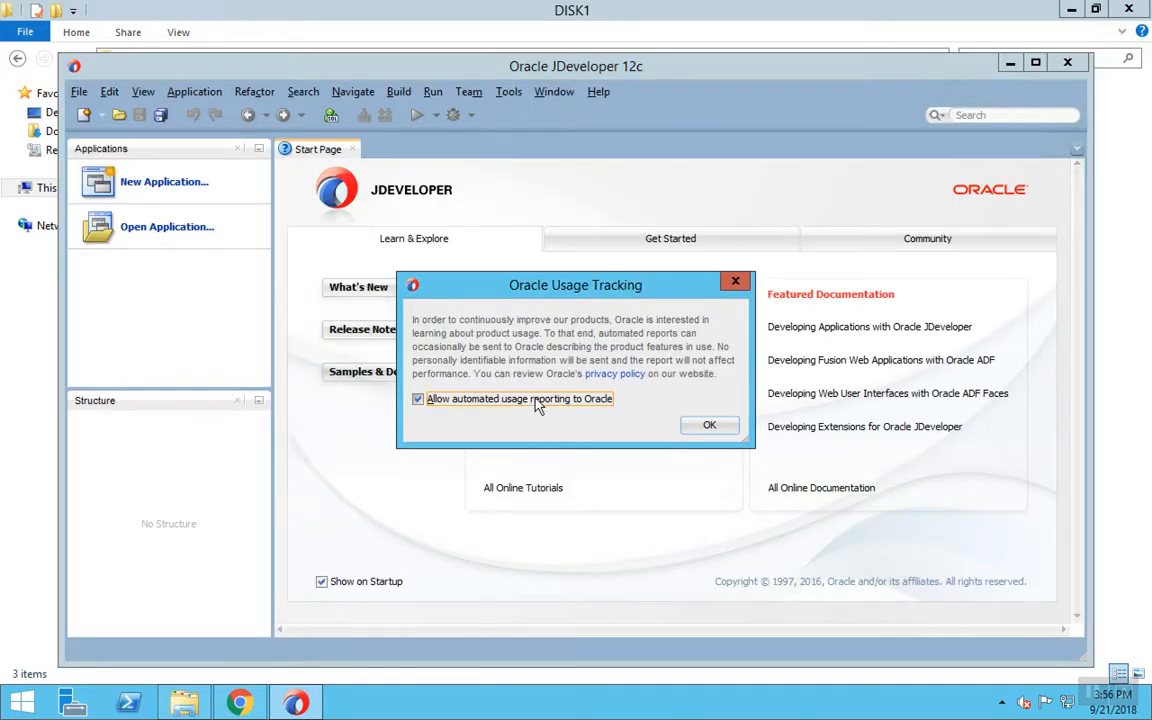
click(709, 425)
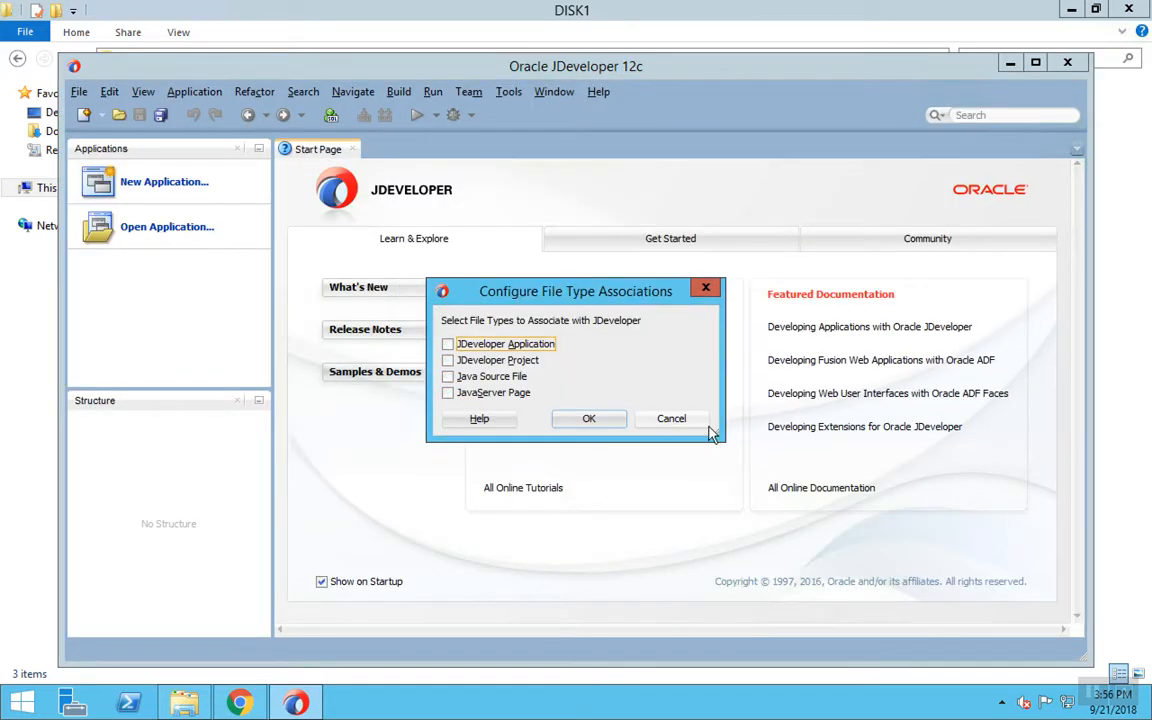
click(588, 419)
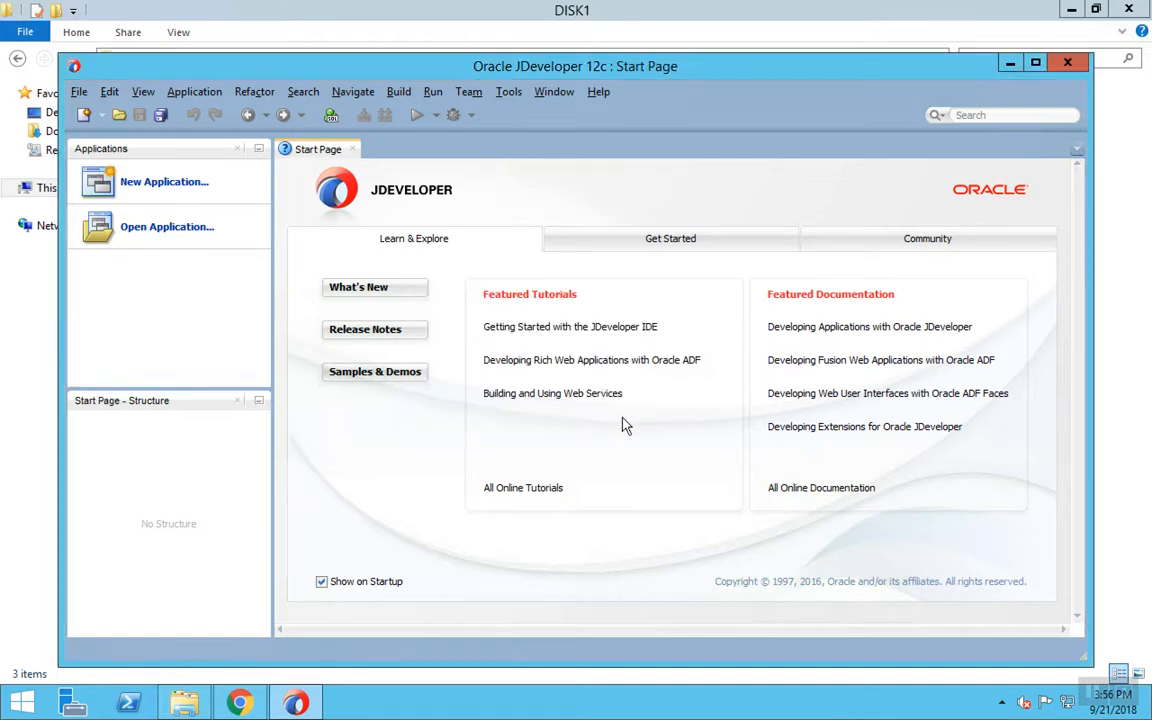
- Maximize JDeveloper and check Help > About shows version 12.2.1.2.0
click(1033, 62)
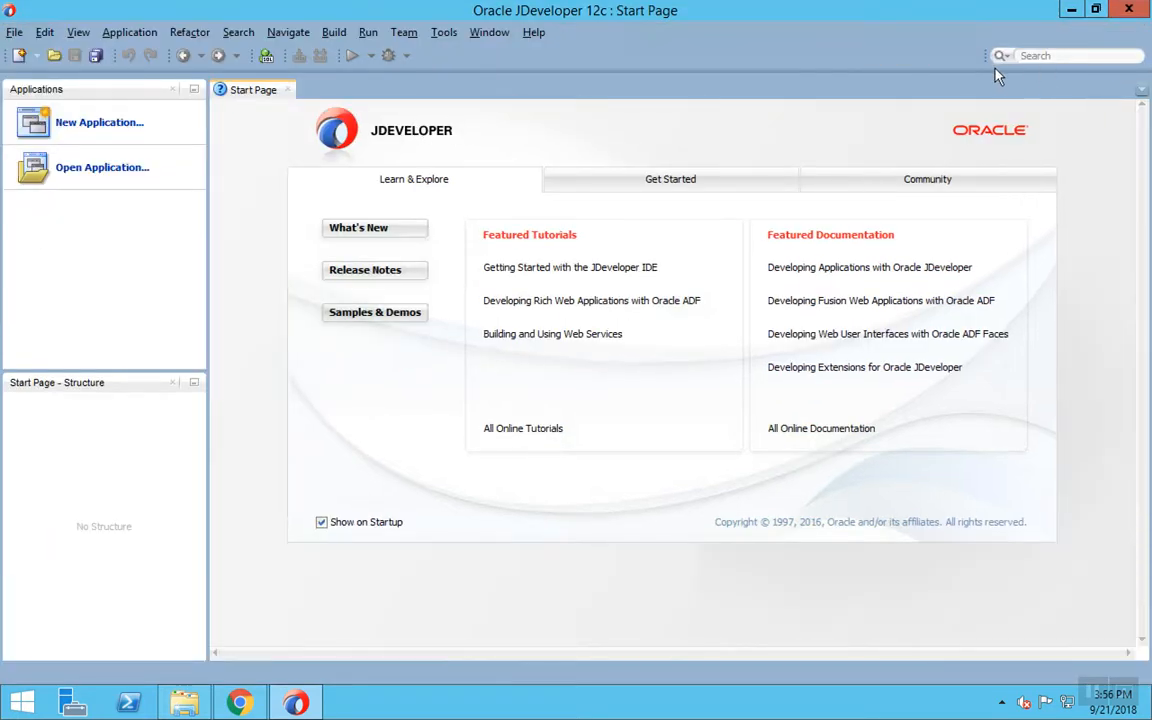
click(533, 32)
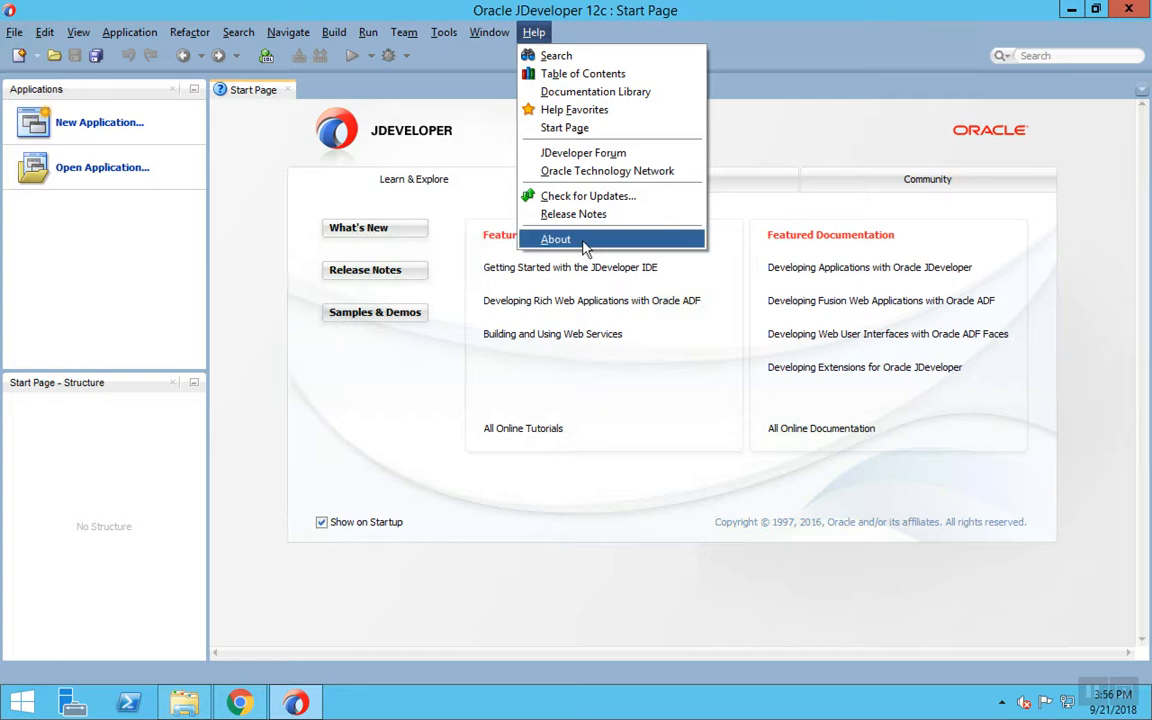
click(586, 236)
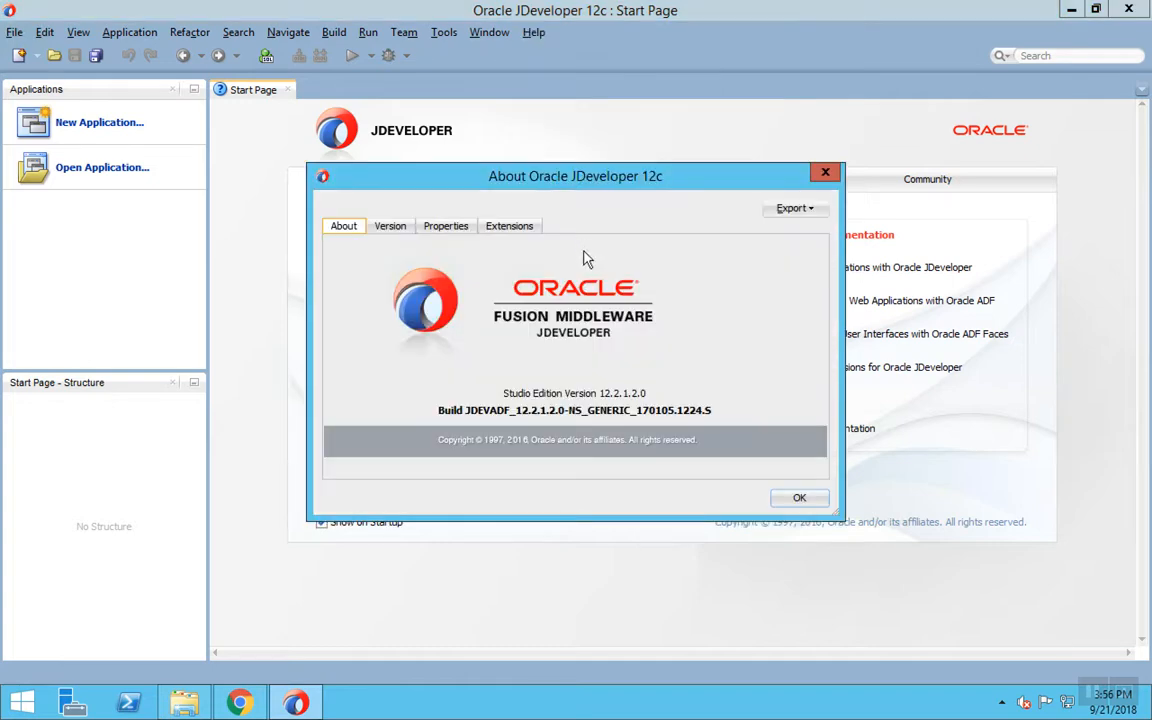
click(799, 498)
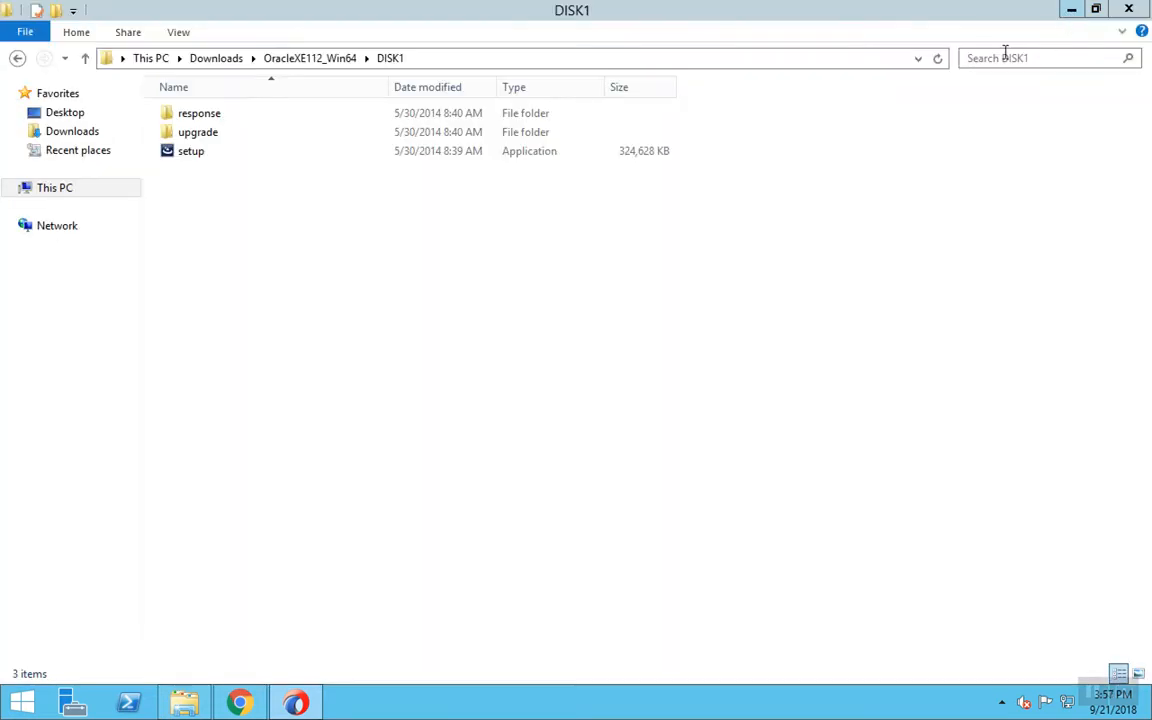
- Run the database setup as administrator, accept the license and keep C:\oraclexe\
click(226, 158)
right_click(228, 159)
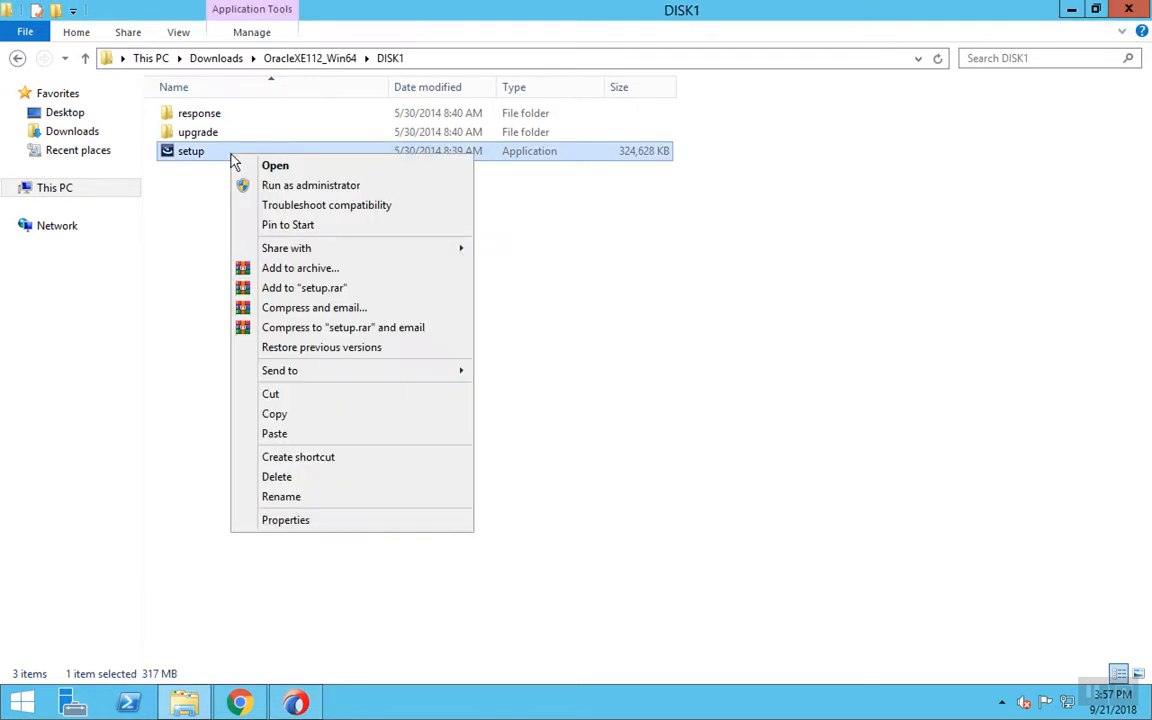
click(274, 187)
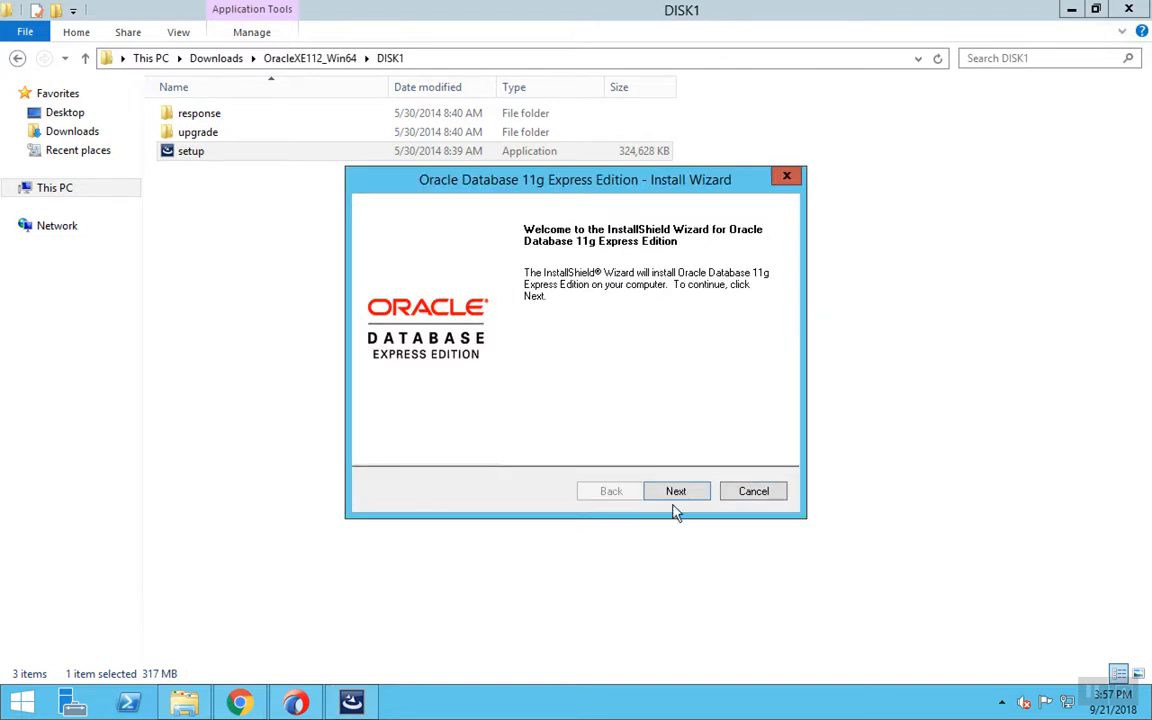
click(675, 492)
click(381, 423)
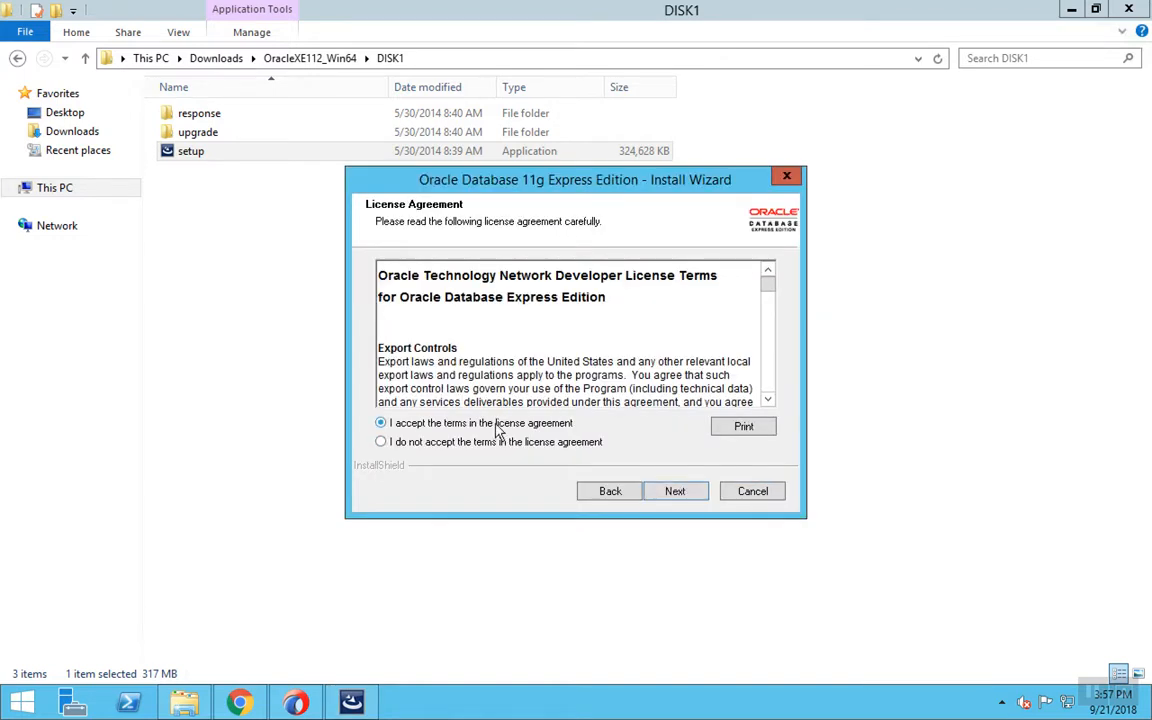
click(698, 496)
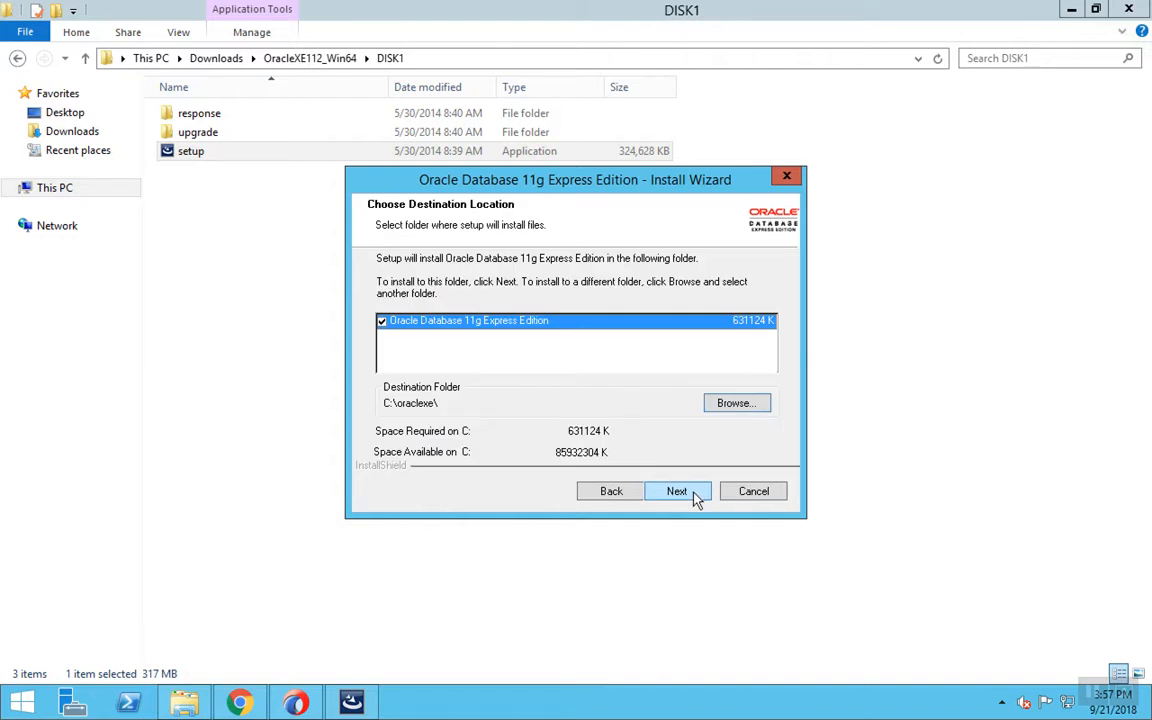
click(690, 491)
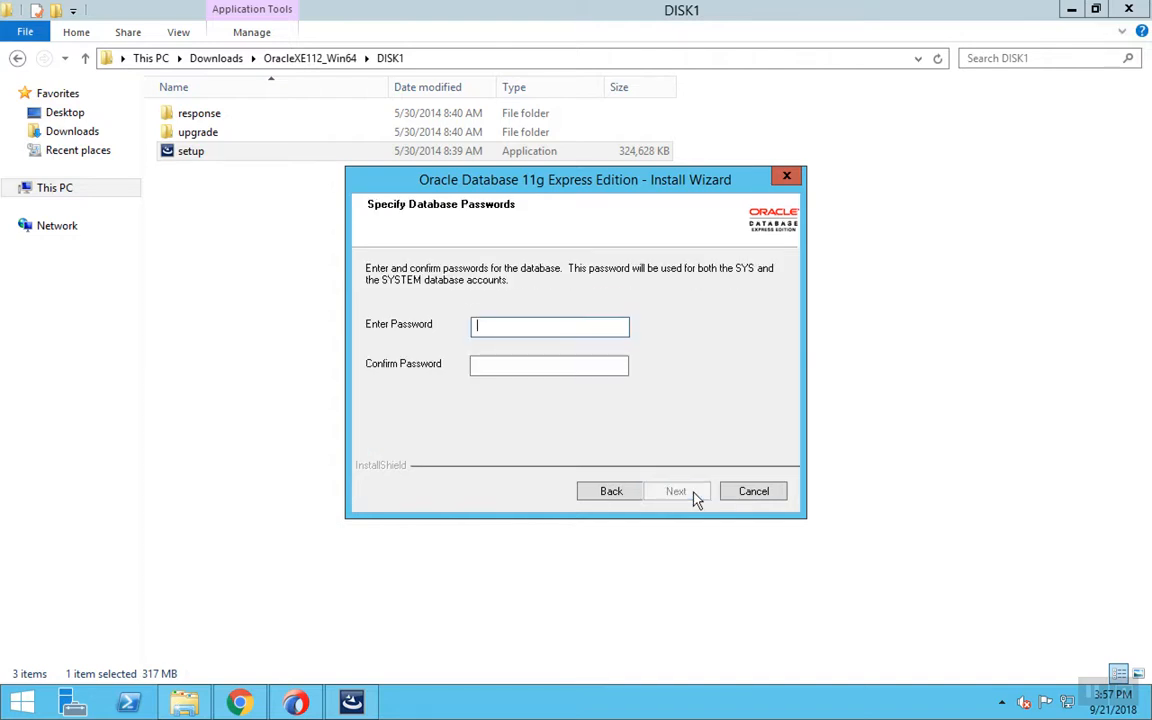
- Enter and confirm the SYS/SYSTEM password, then start the installation
text(manager)
key(Tab)
text(manag)
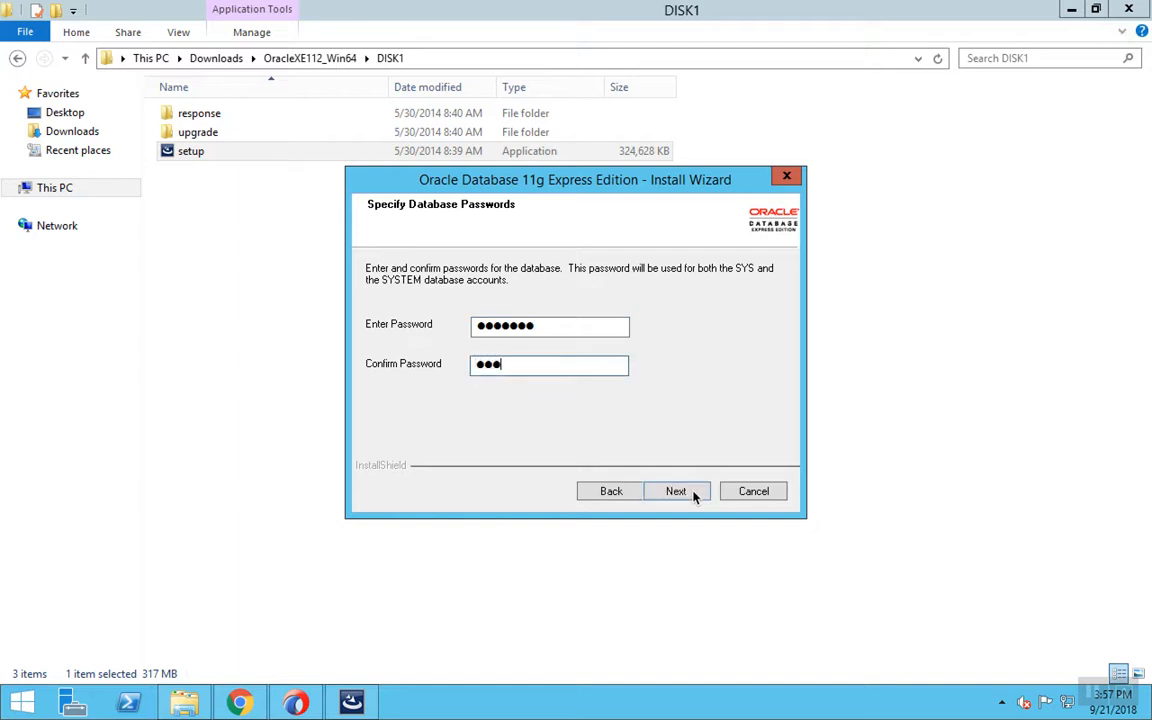
text(er)
click(695, 495)
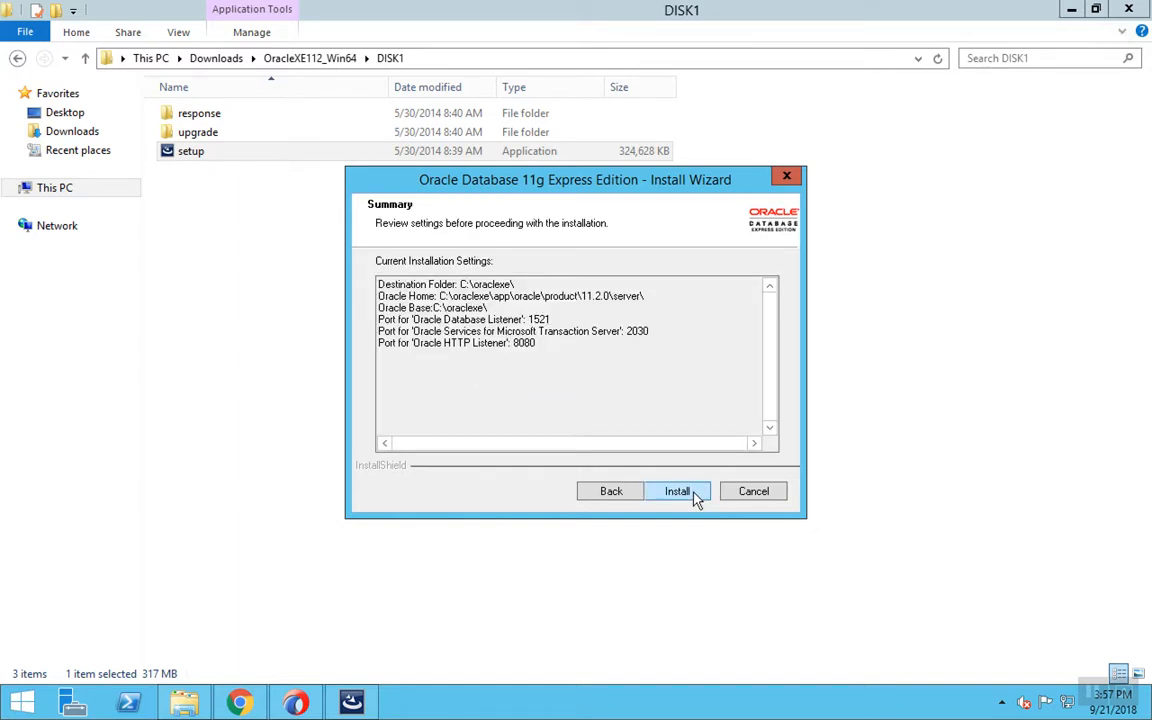
click(680, 492)
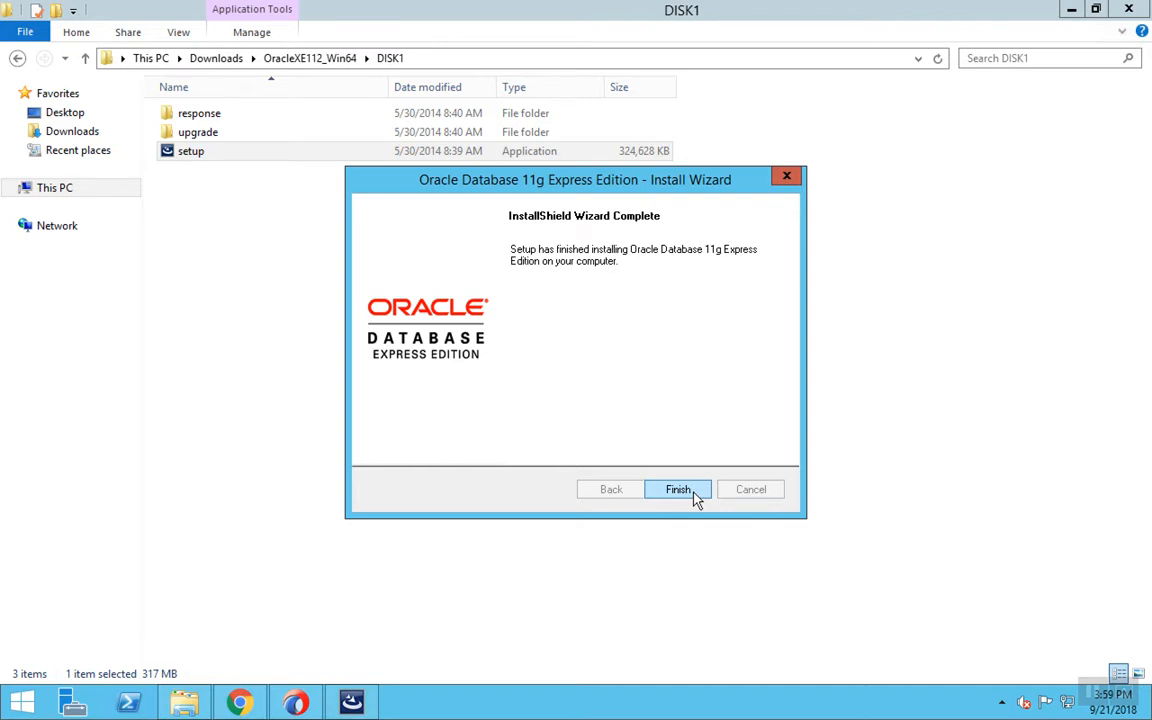
- Click Finish once the Express Edition installation completes
click(678, 489)
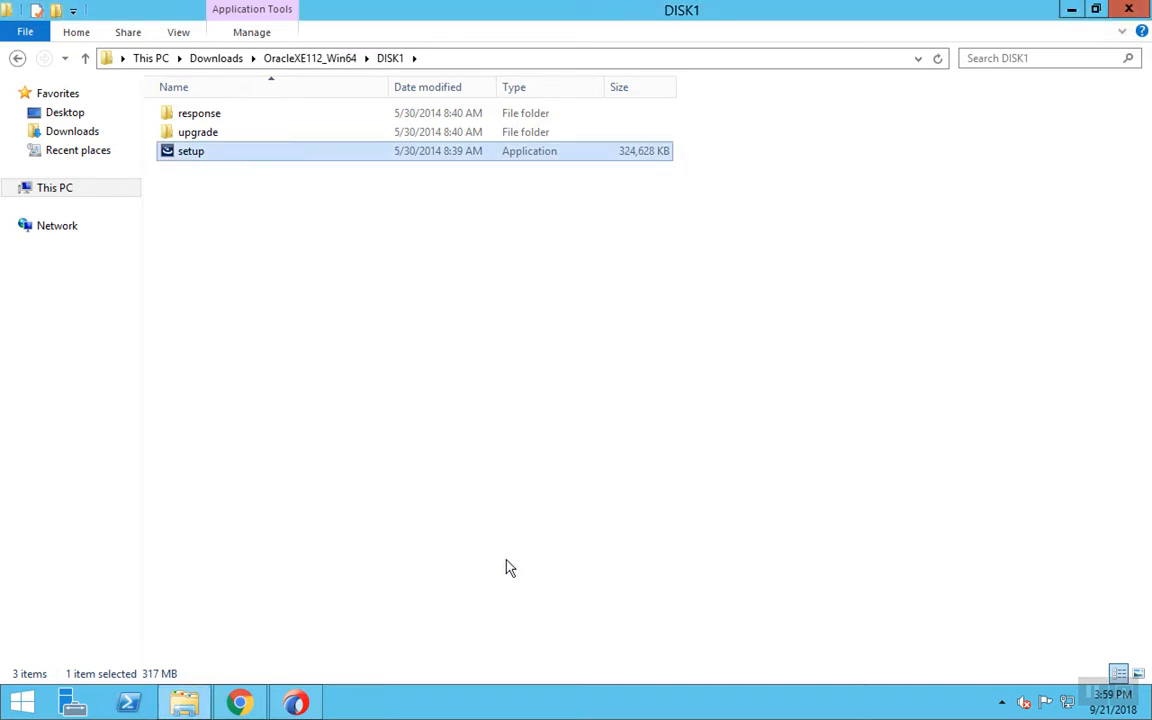
- Bring JDeveloper back to the front and close its Start Page tab
click(300, 703)
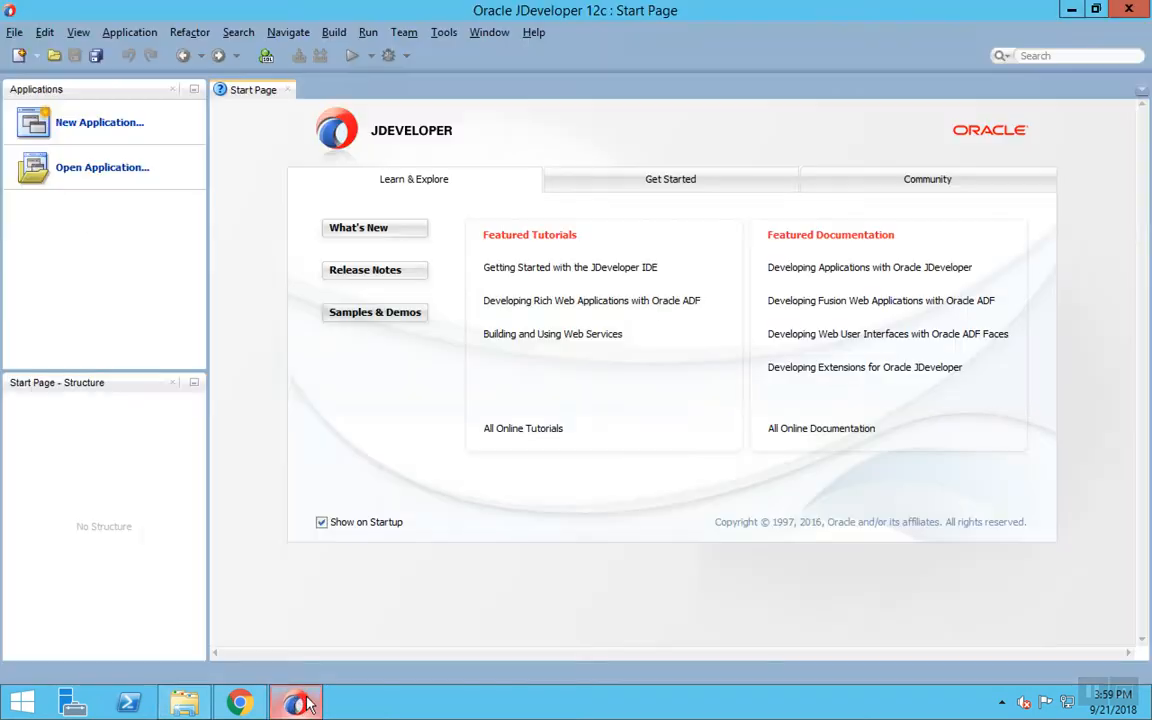
click(287, 90)
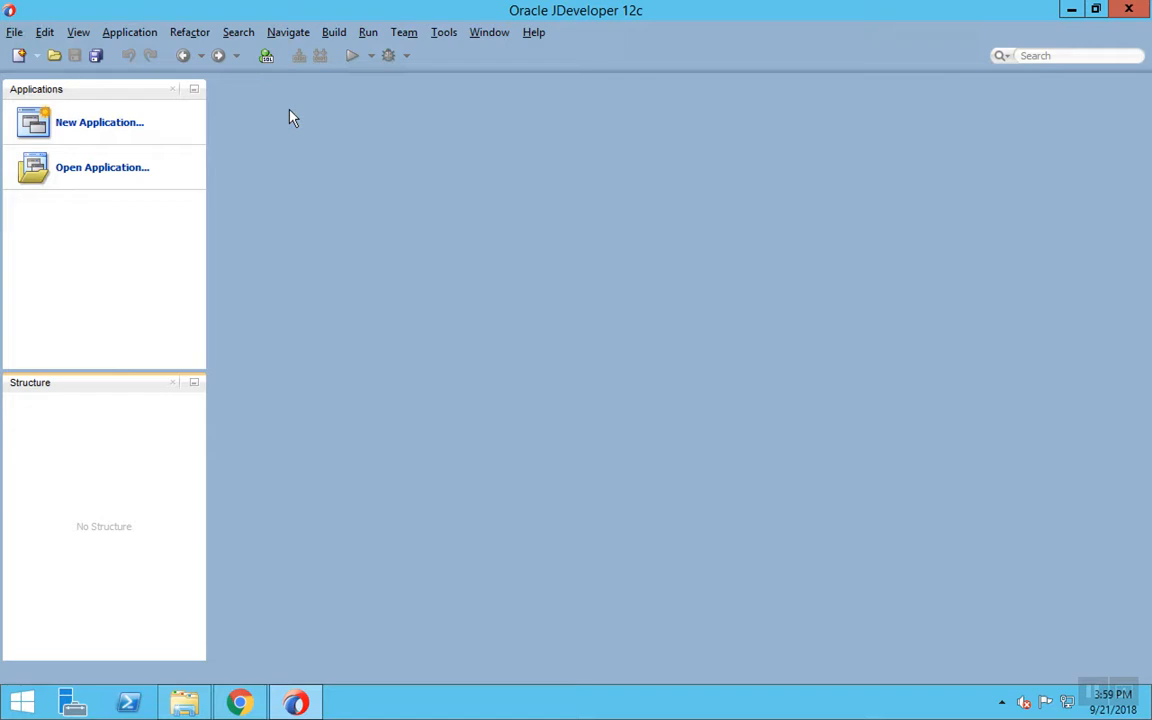
- Create an ADF Fusion Web Application named FirstAdfPage with package prefix firstadf
click(62, 135)
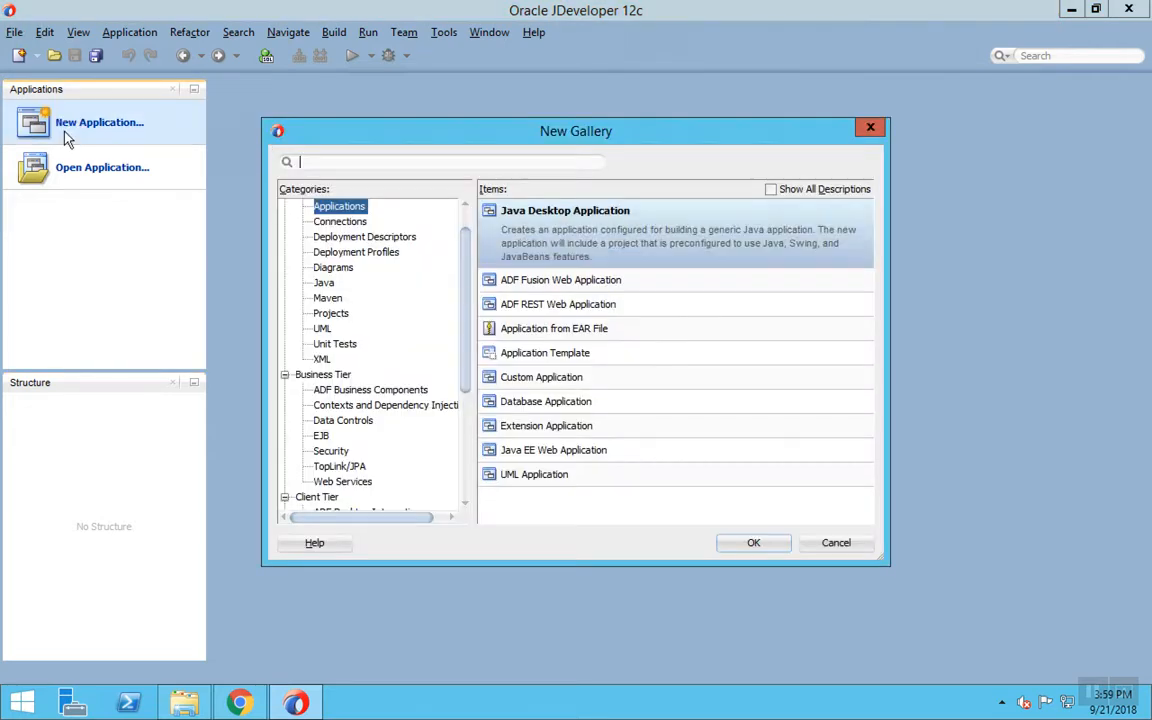
click(628, 284)
click(758, 549)
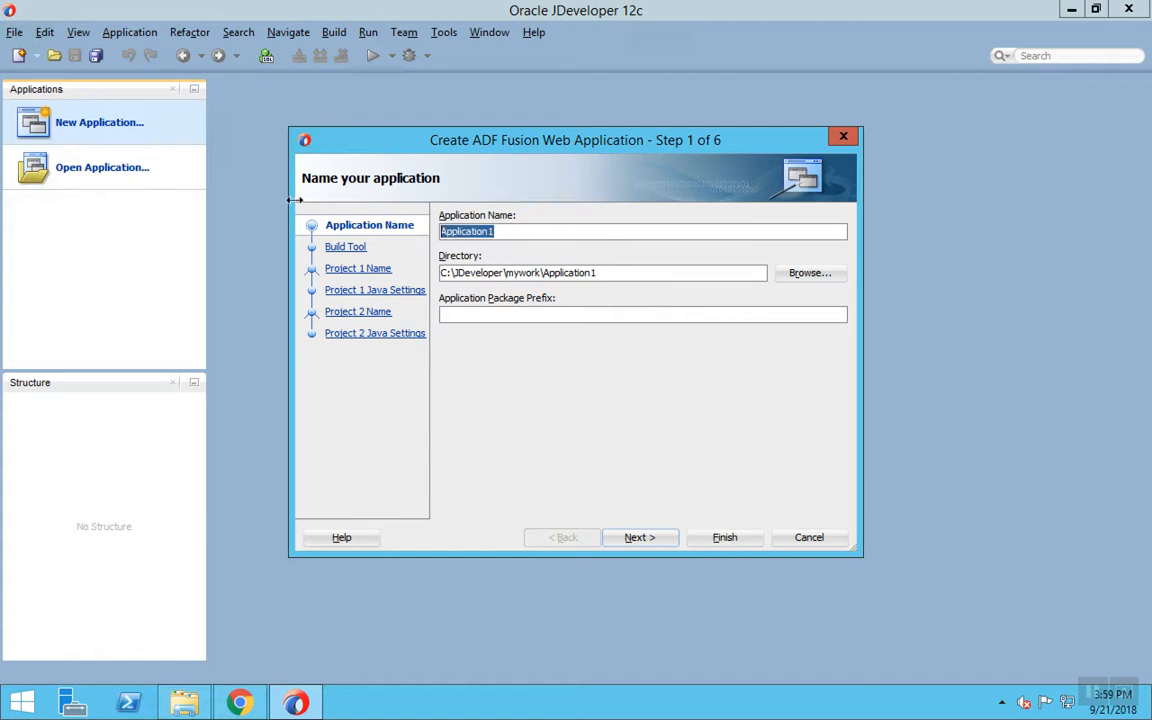
text(First)
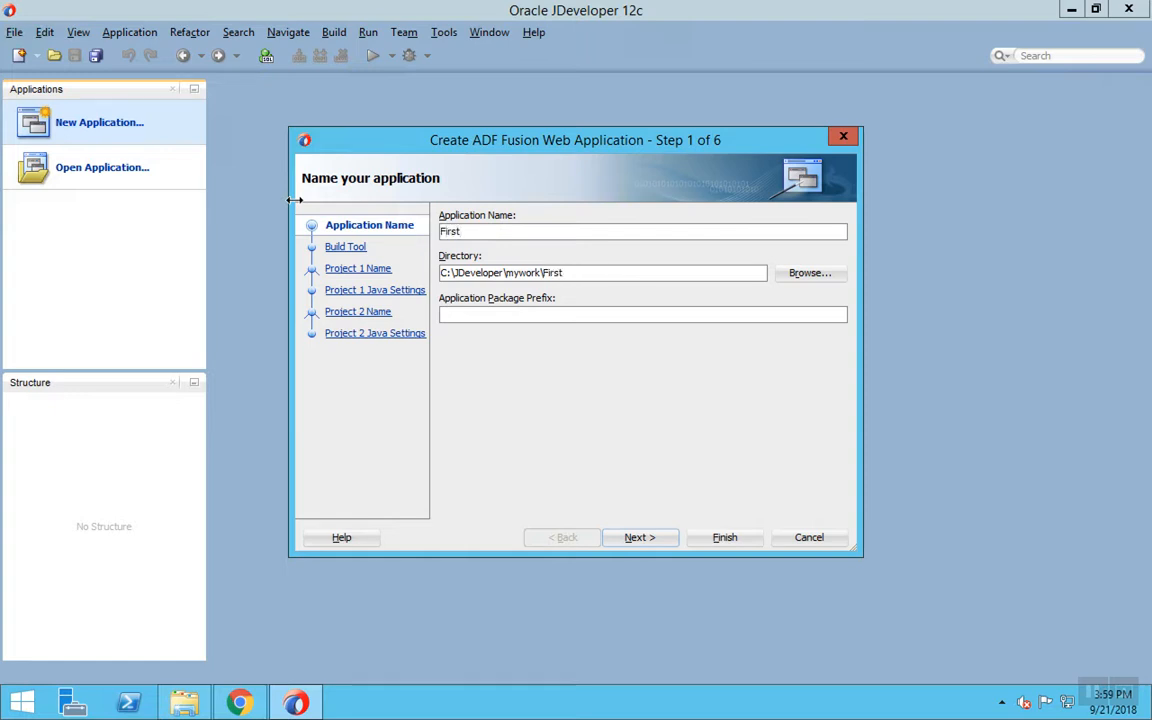
text(AdfPage)
click(468, 316)
text(firstad)
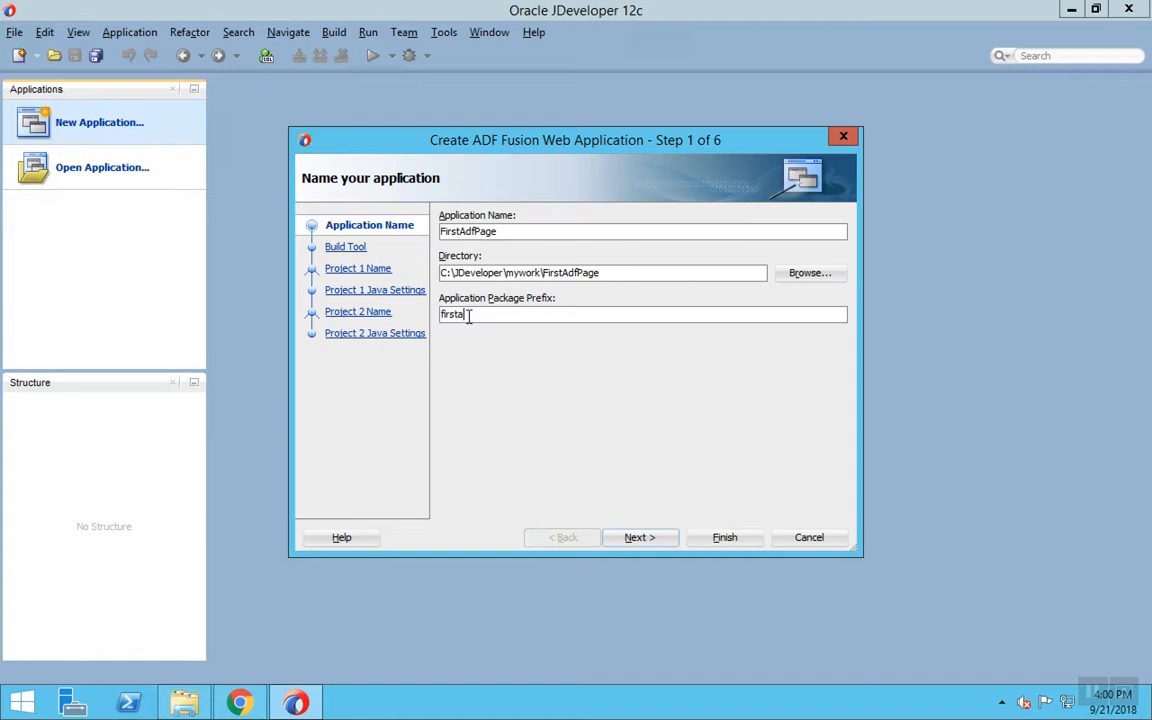
text(f)
click(725, 548)
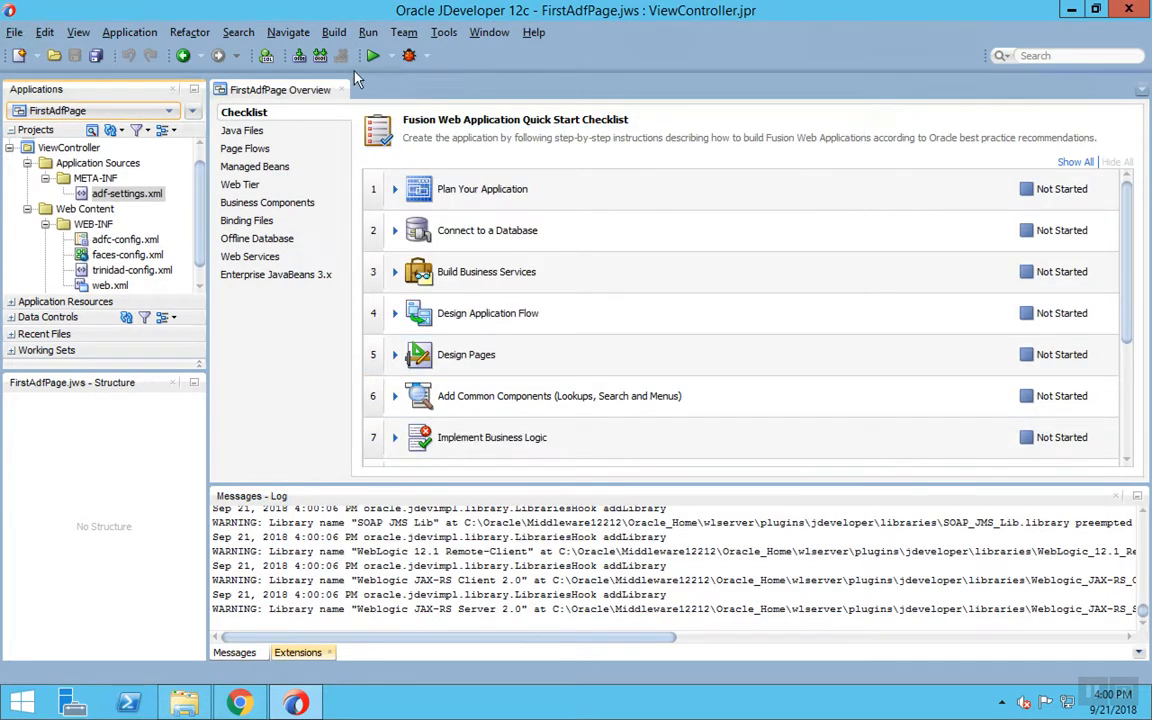
- Close the overview, start Business Components from Tables on Model, and add a database connection
click(342, 90)
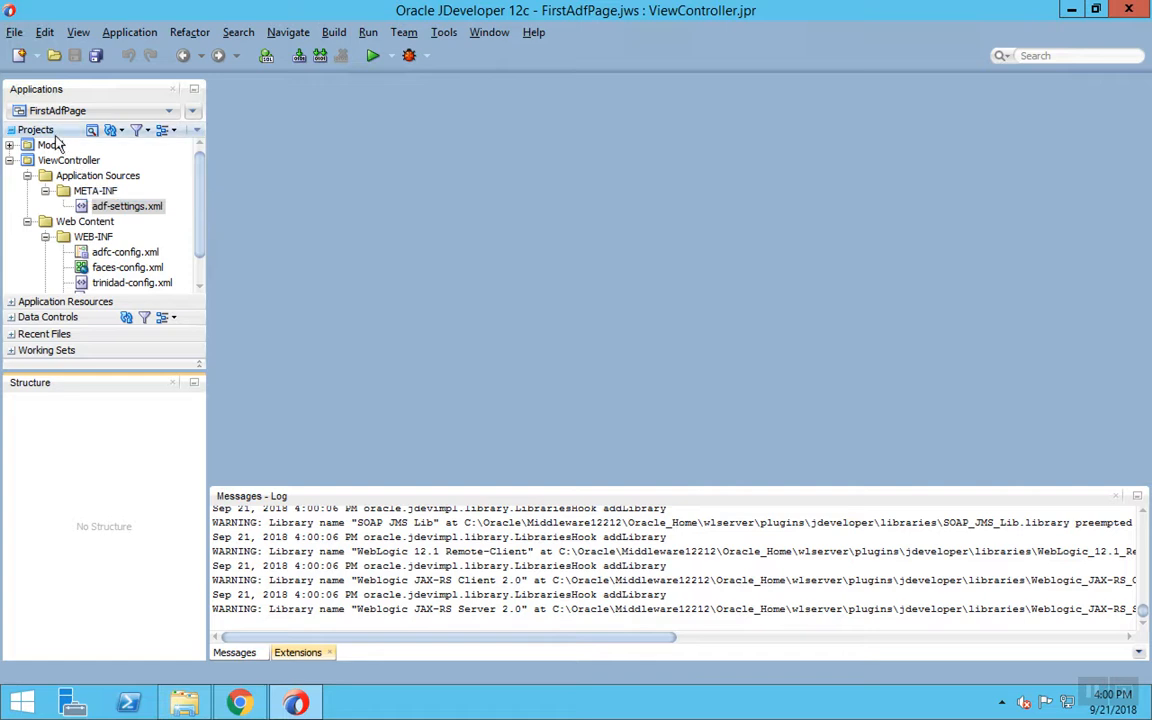
click(50, 146)
right_click(50, 146)
mouse_move(150, 155)
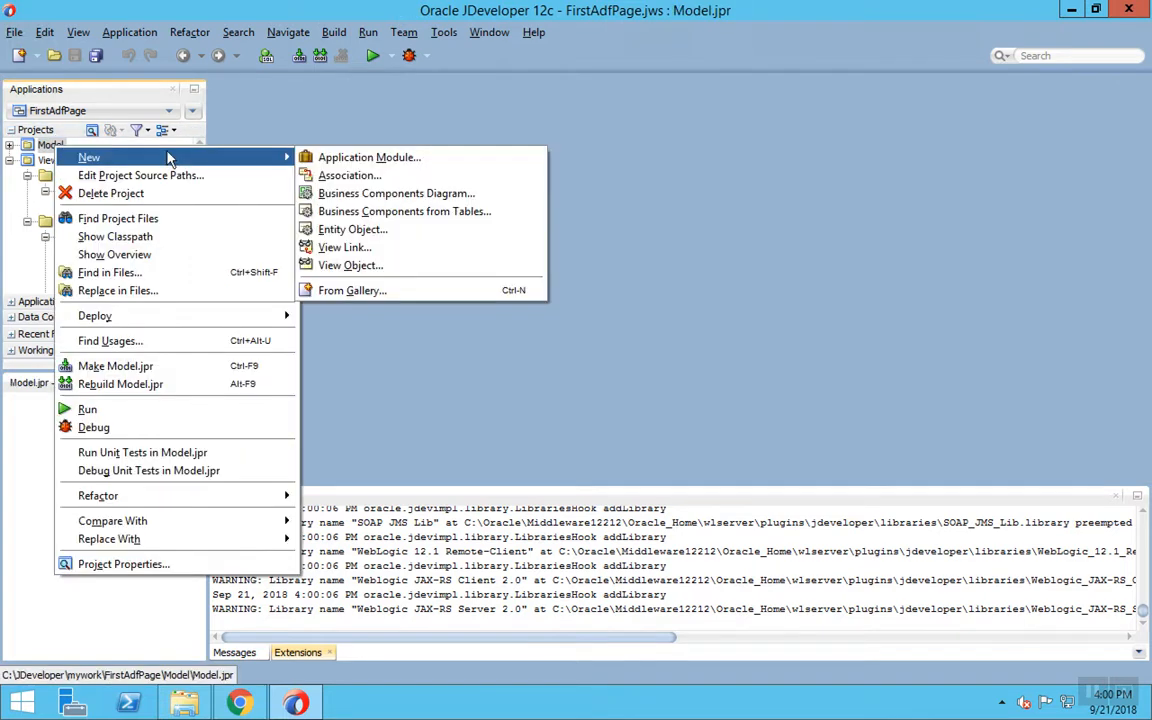
click(415, 211)
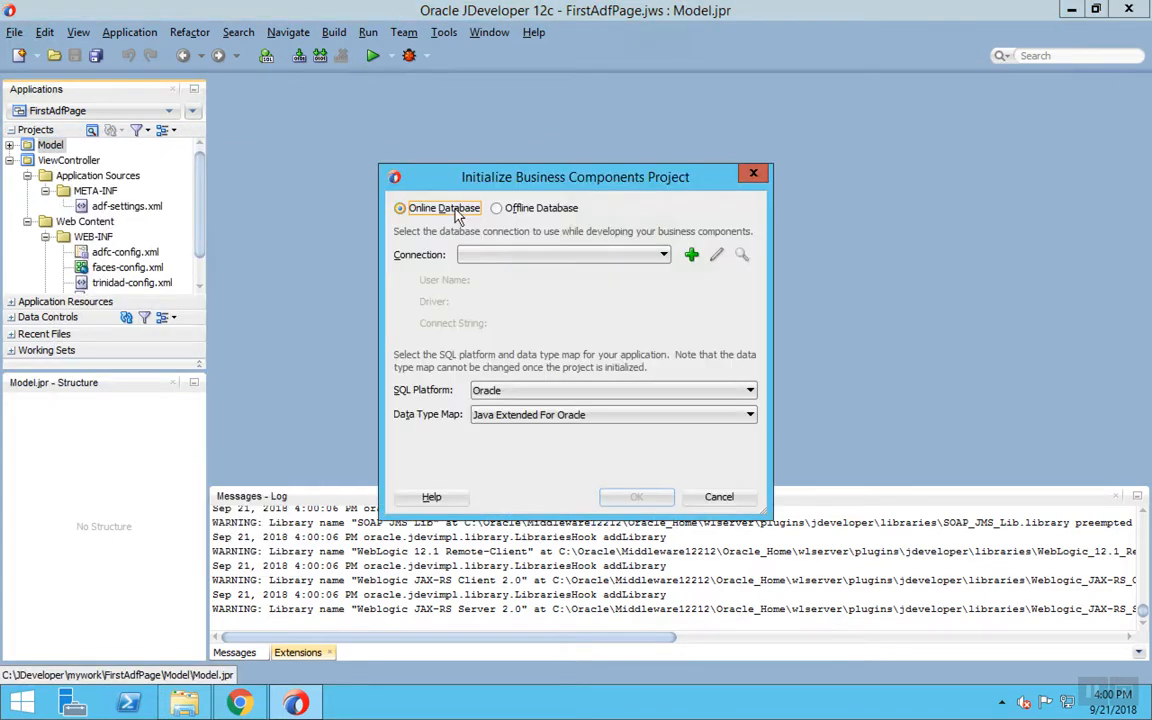
click(691, 254)
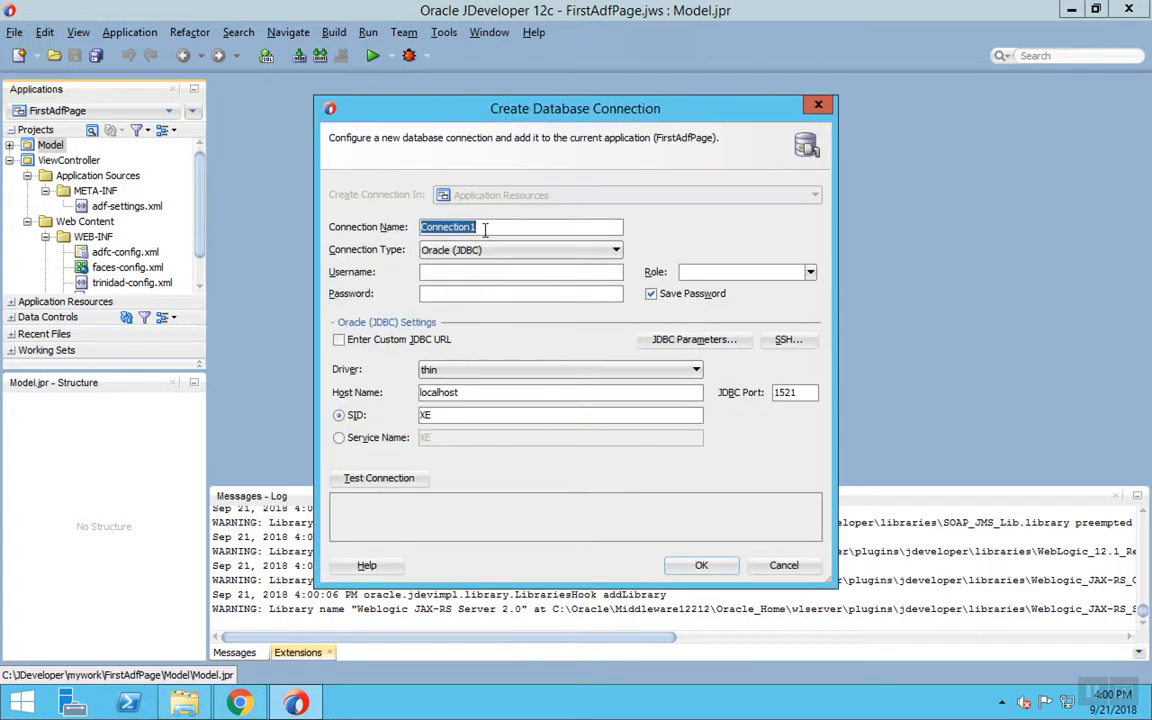
- Fill in connection name hr, username hr and the account password
text(hr)
key(Tab)
key(Tab)
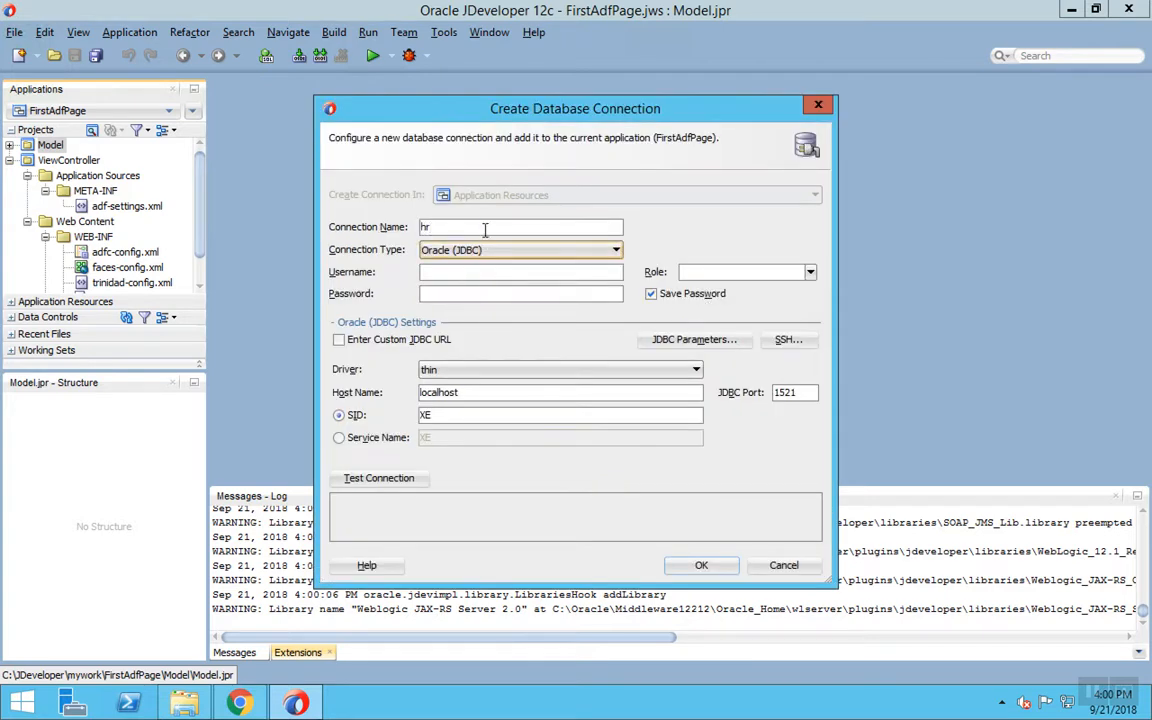
text(hr)
key(Tab)
text(hr)
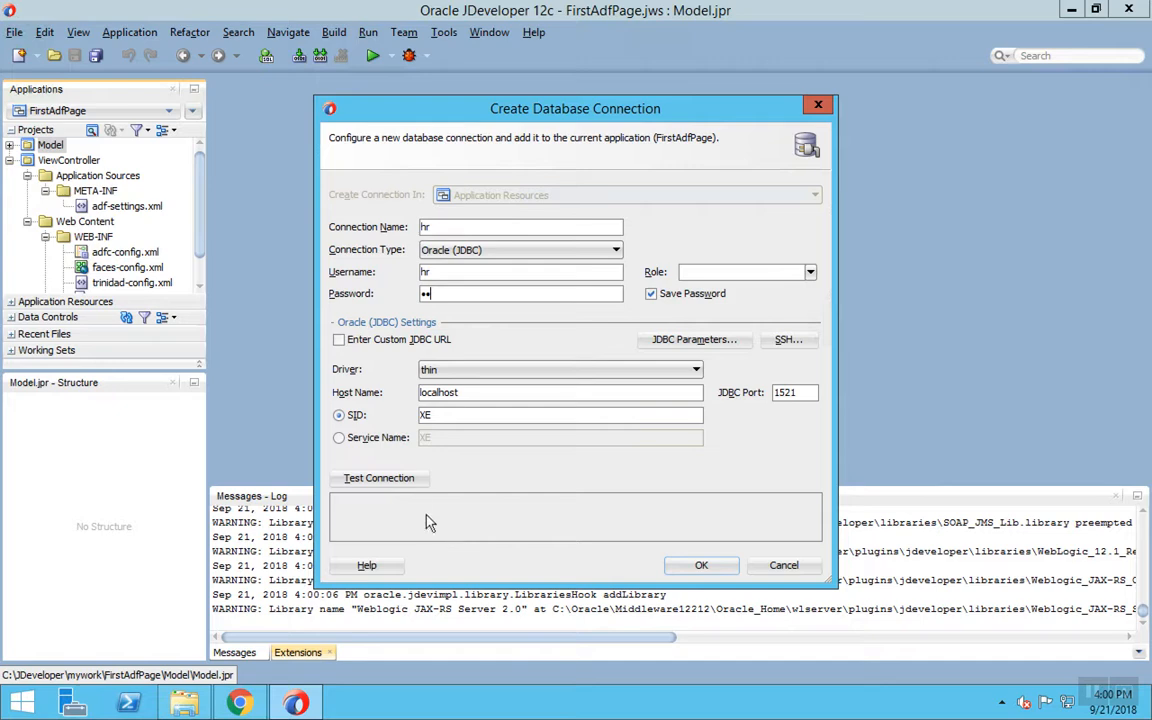
- Test the hr connection, which fails with ORA-28000 account locked, then search Windows Start for cmd
click(406, 479)
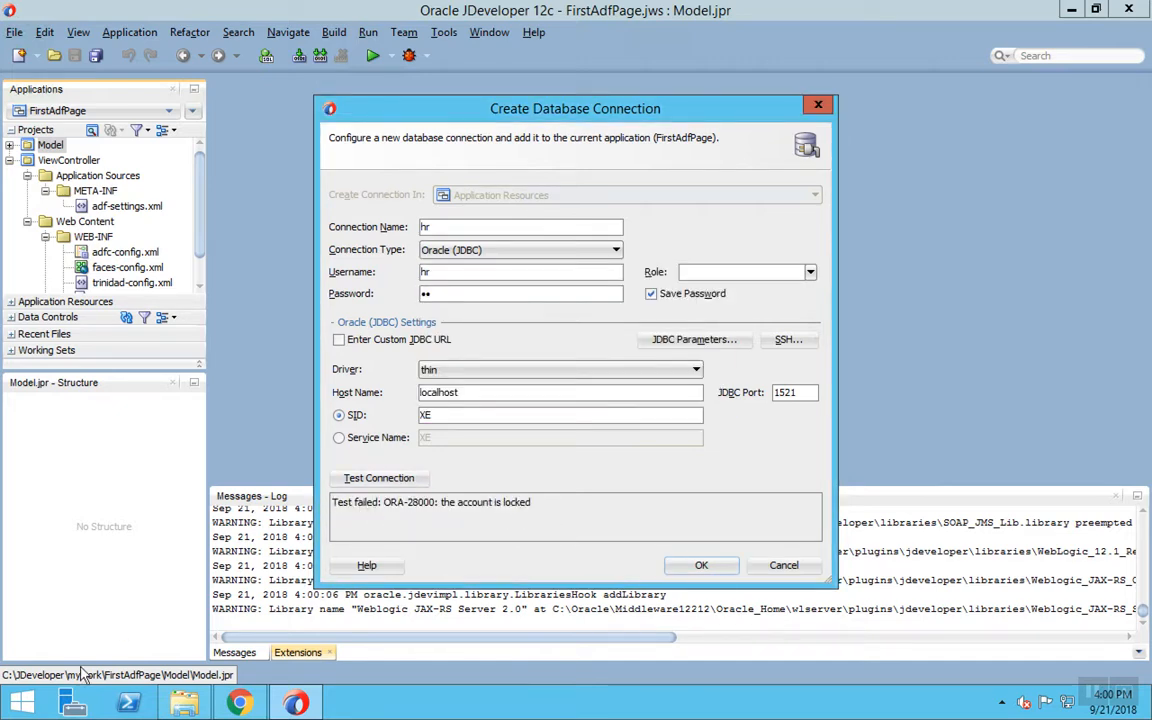
click(40, 705)
text(cmd)
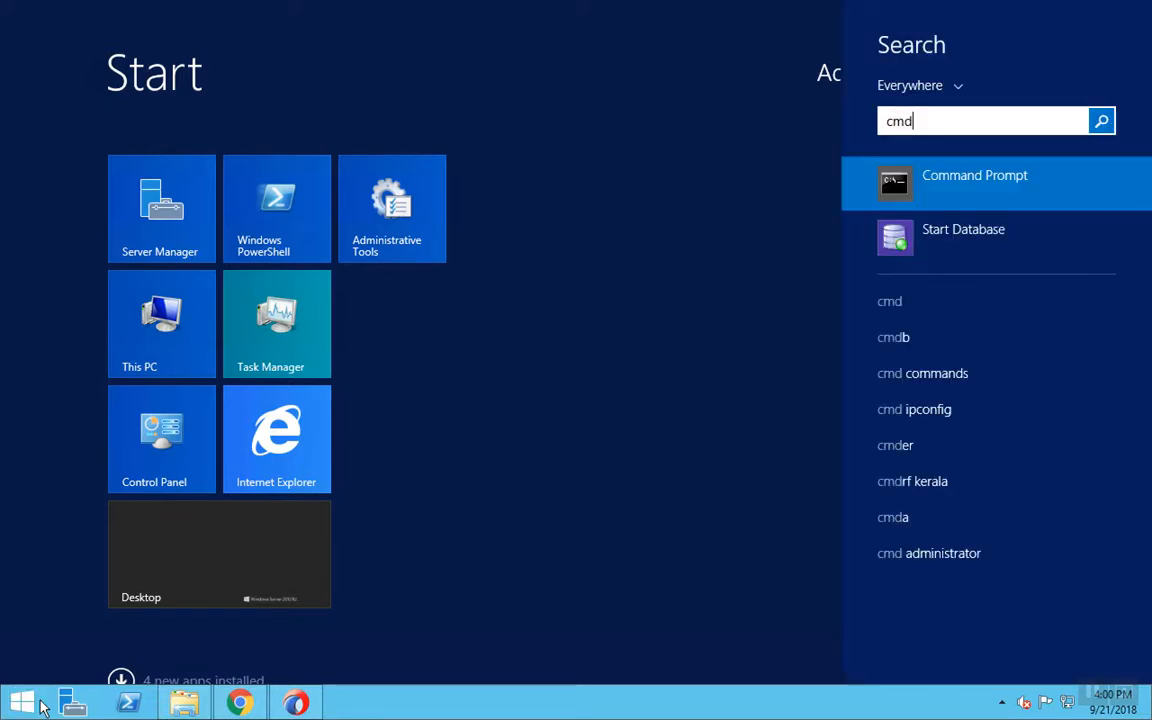
- Launch Start Database, then open the Run SQL Command Line
key(Down)
key(Return)
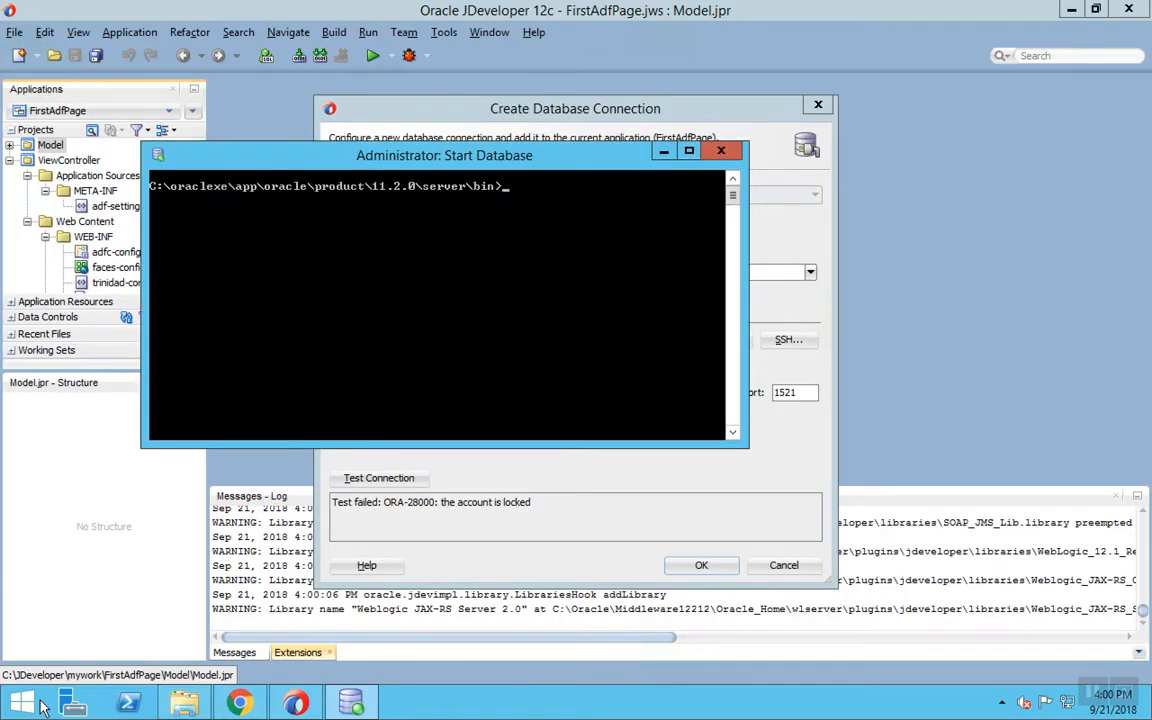
click(22, 705)
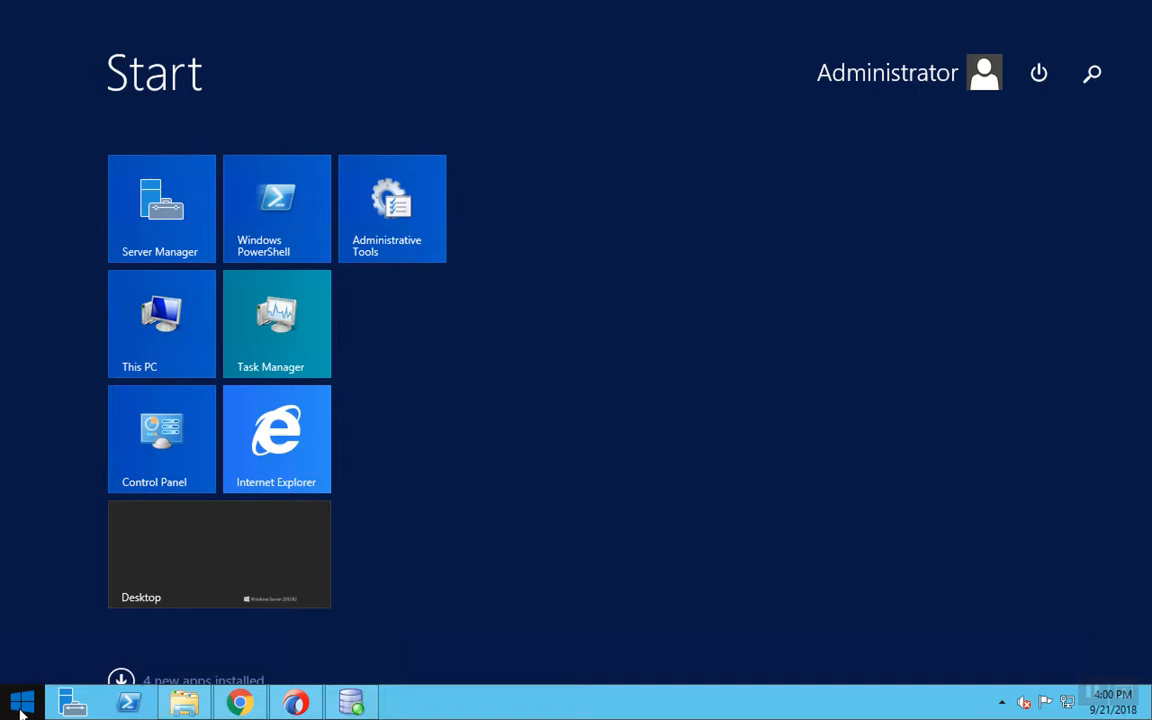
text(sql)
key(Return)
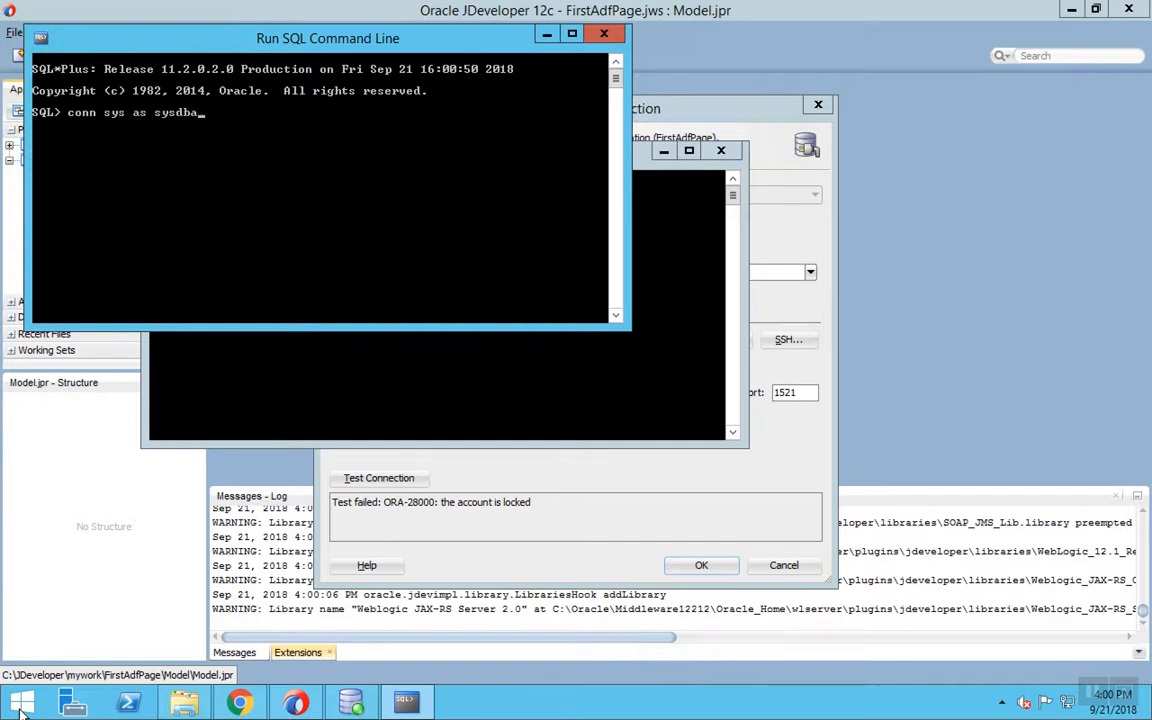
- Connect as sysdba, unlock the hr account, and re-test the JDeveloper connection
key(Return)
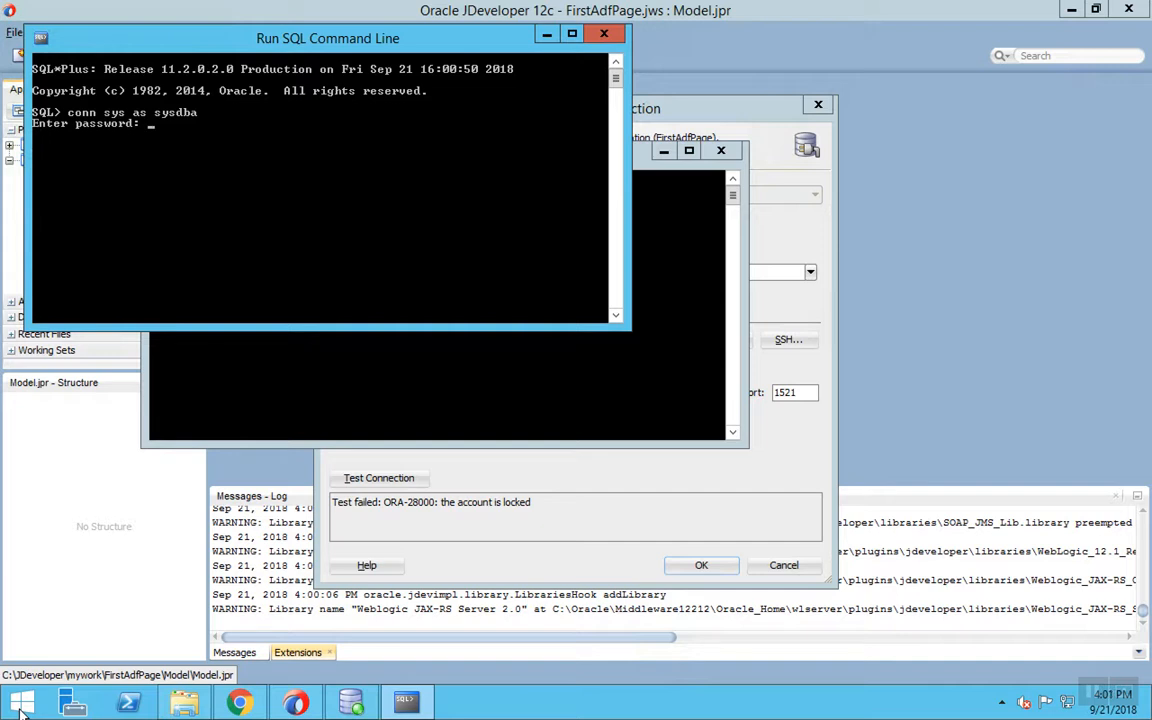
key(Return)
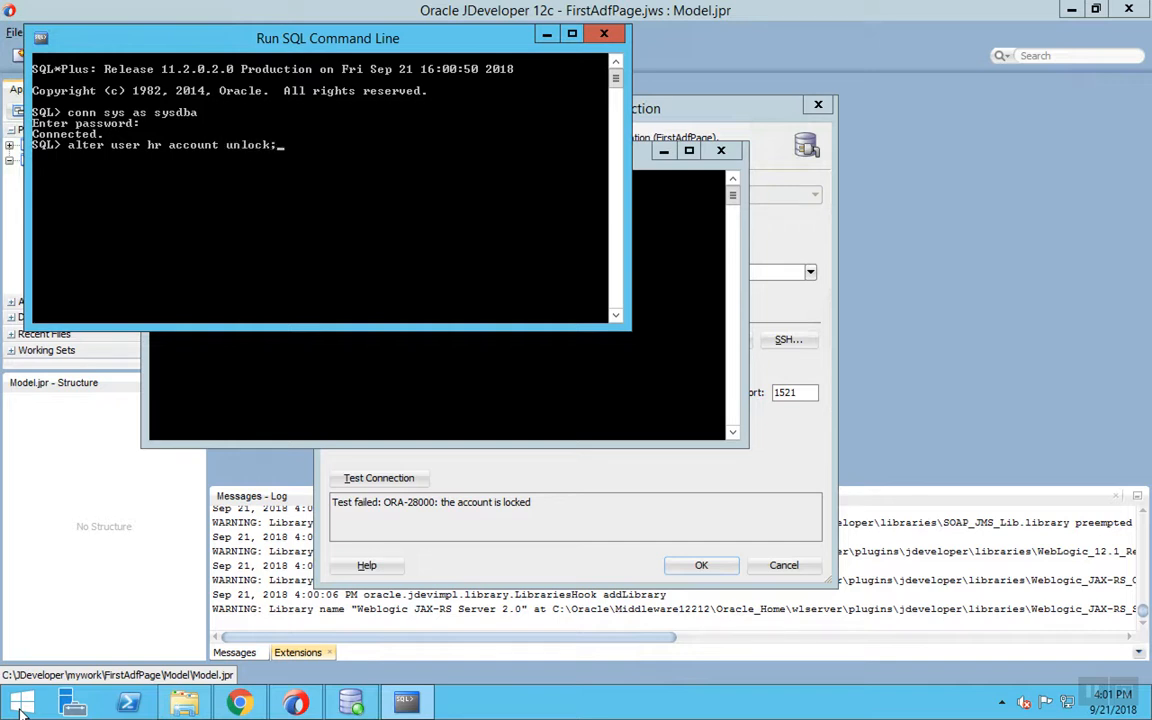
key(Return)
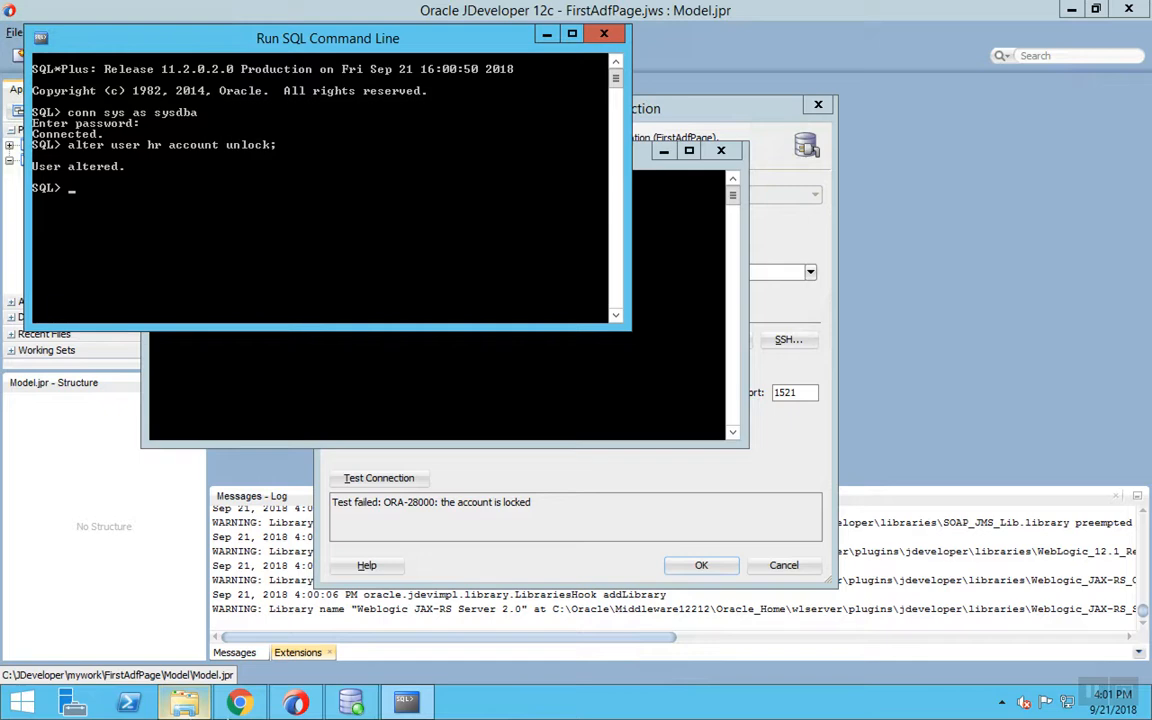
click(535, 513)
key(alt+t)
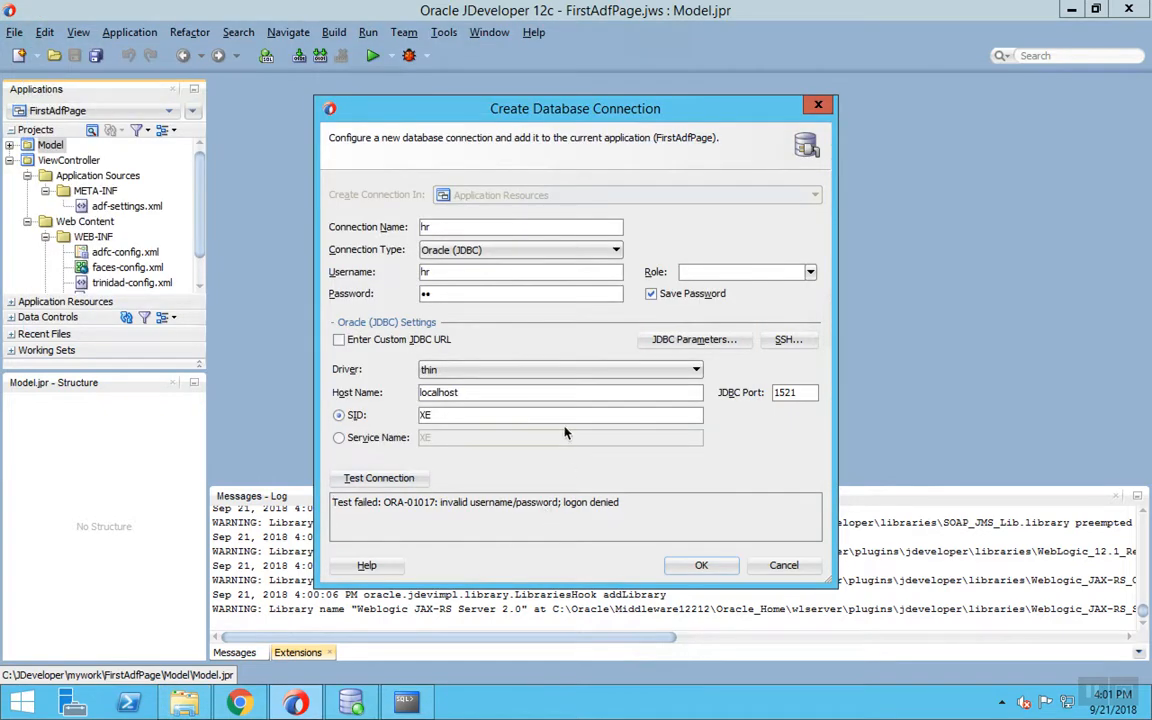
- Reset the hr password with alter user hr identified by …, then select the old password in the connection form
click(405, 700)
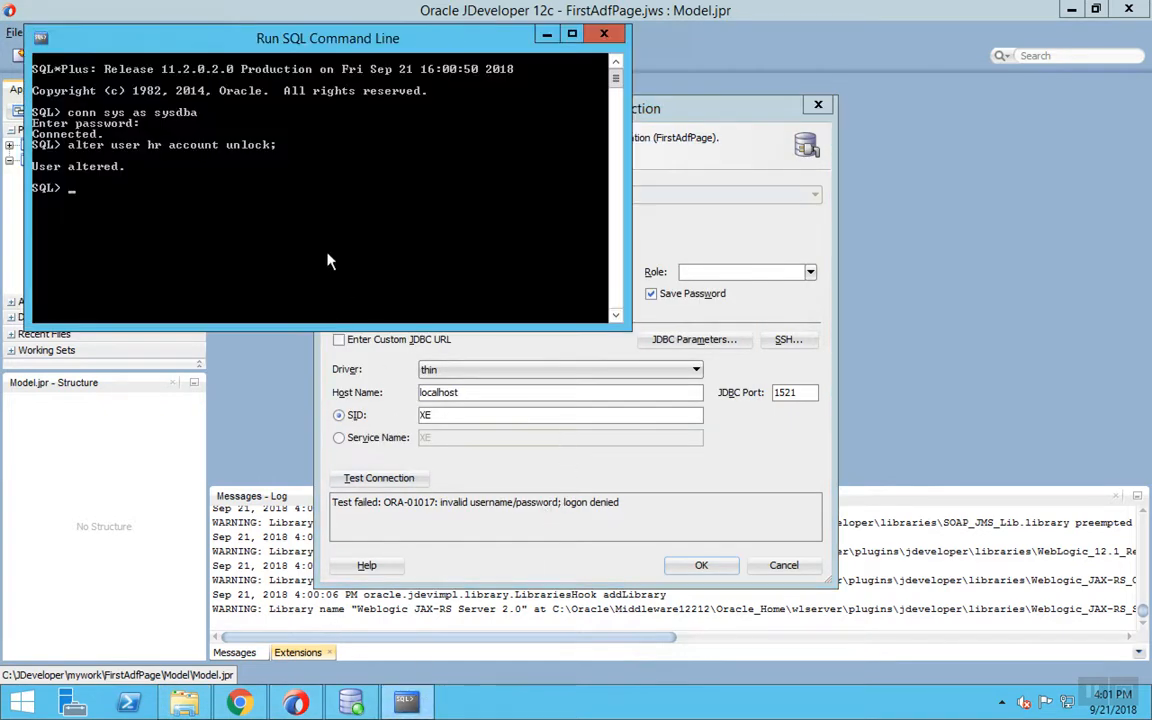
text(alter user hr identif)
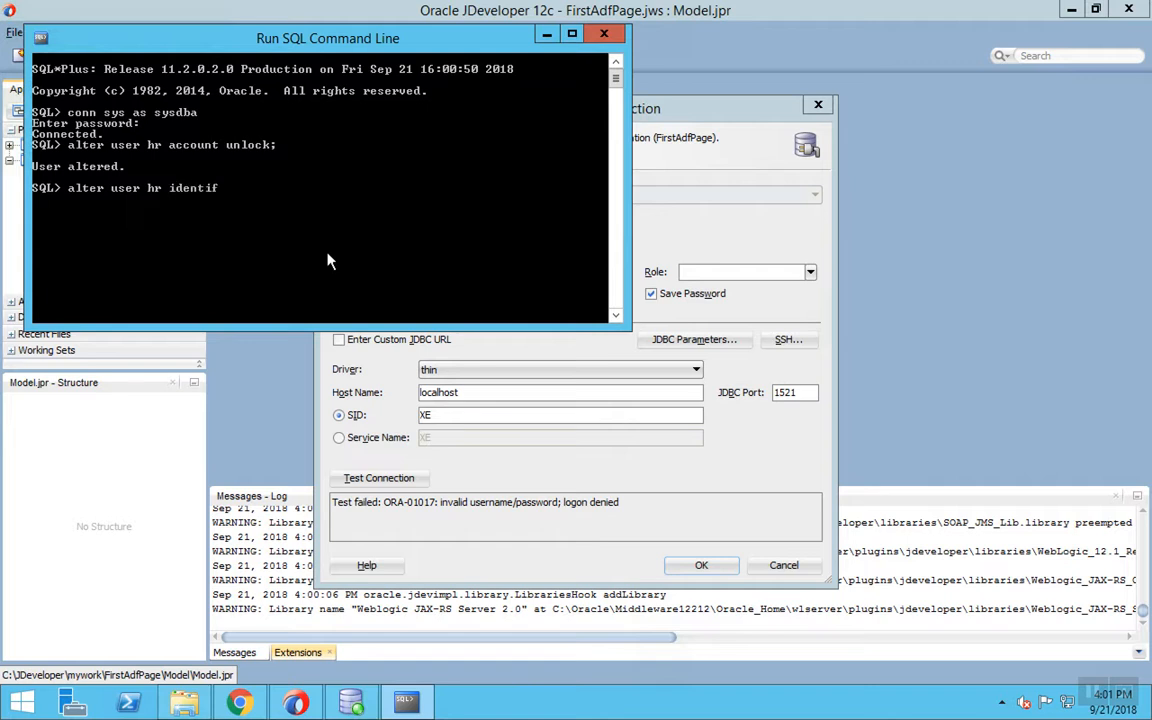
text(ied by hr;)
key(Return)
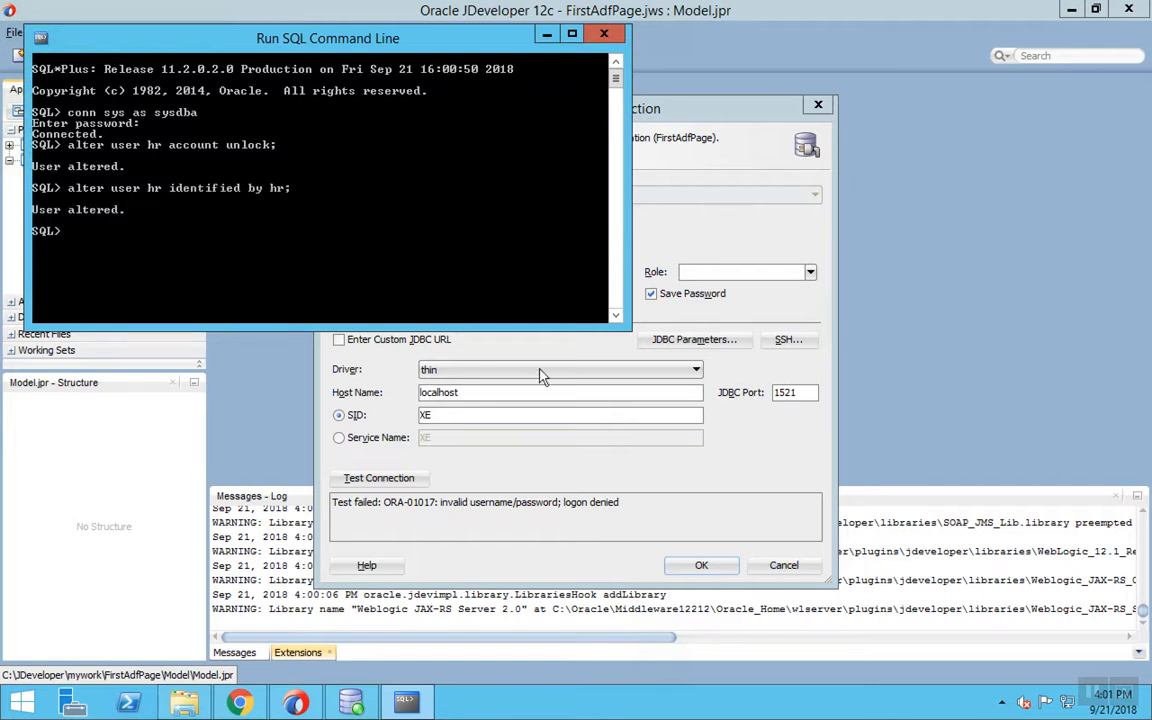
click(678, 438)
drag(448, 295, 374, 287)
- Re-enter the password, test and save the hr connection, and confirm the business components project settings
text(hr)
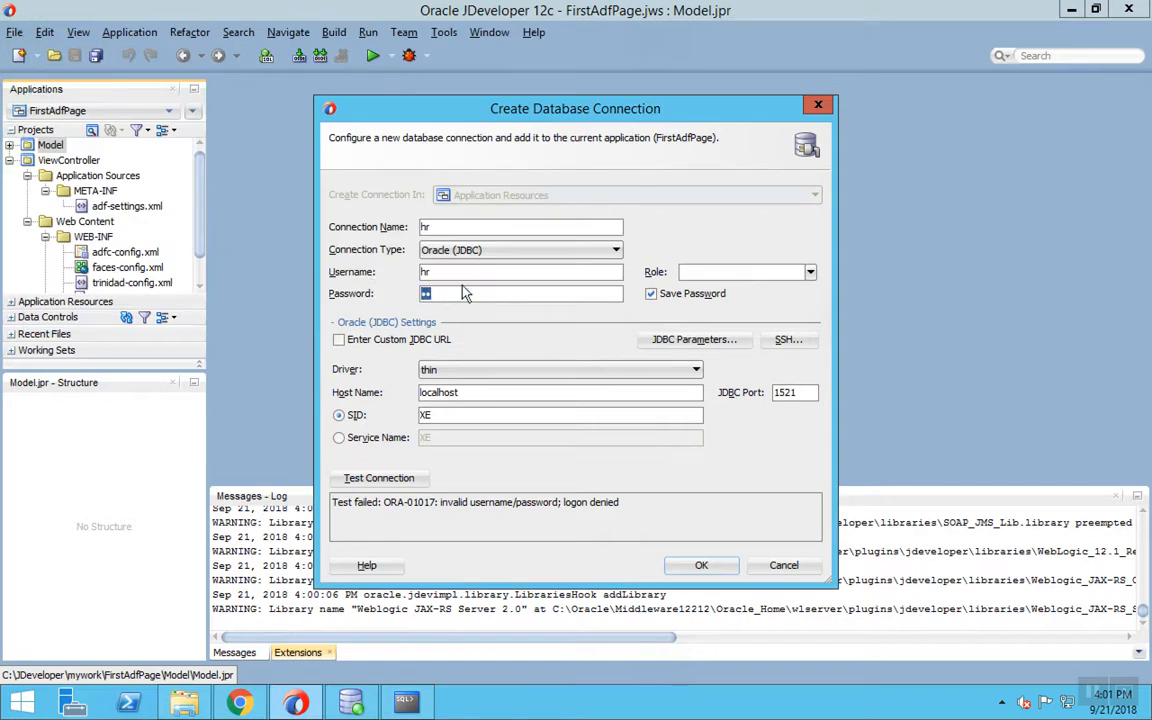
click(380, 478)
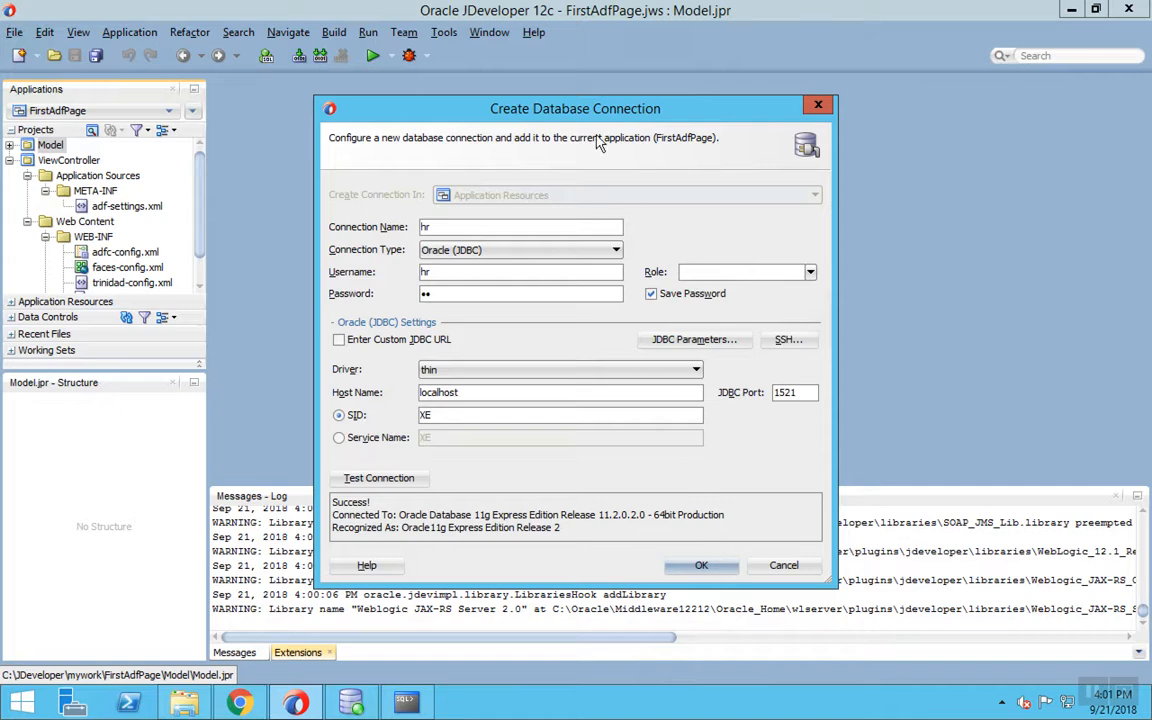
click(701, 565)
click(658, 496)
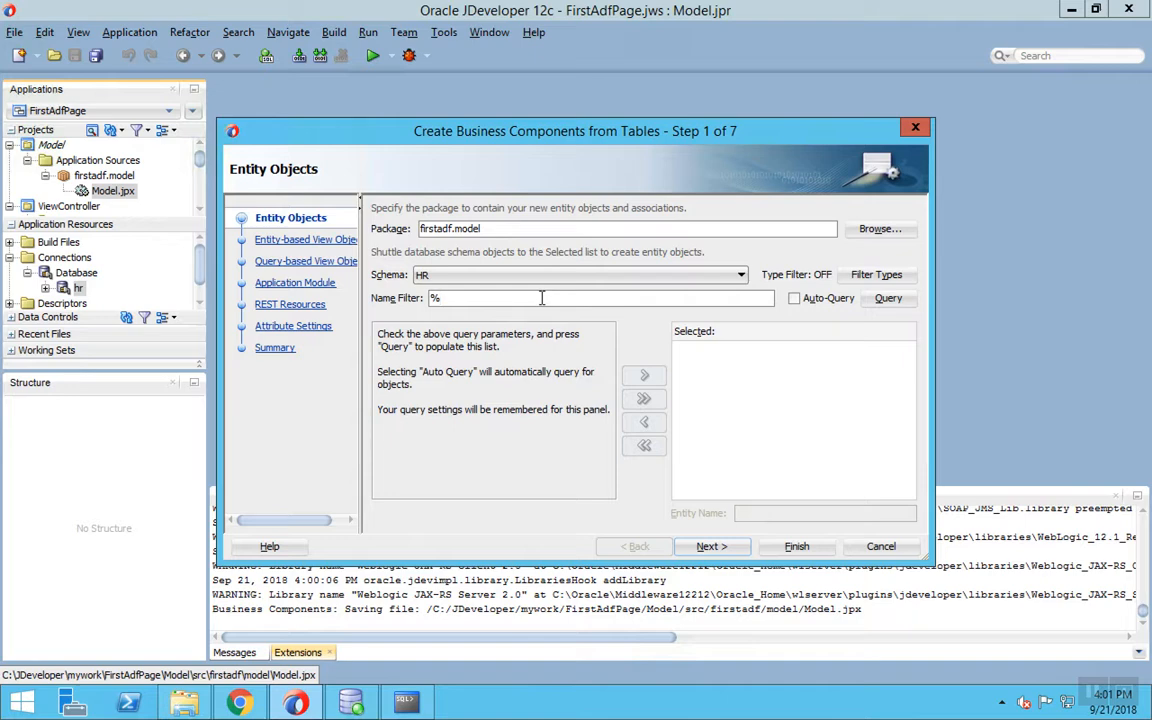
- Generate the EMPLOYEES entity, its Employees view object and an application module from the HR schema
key(Return)
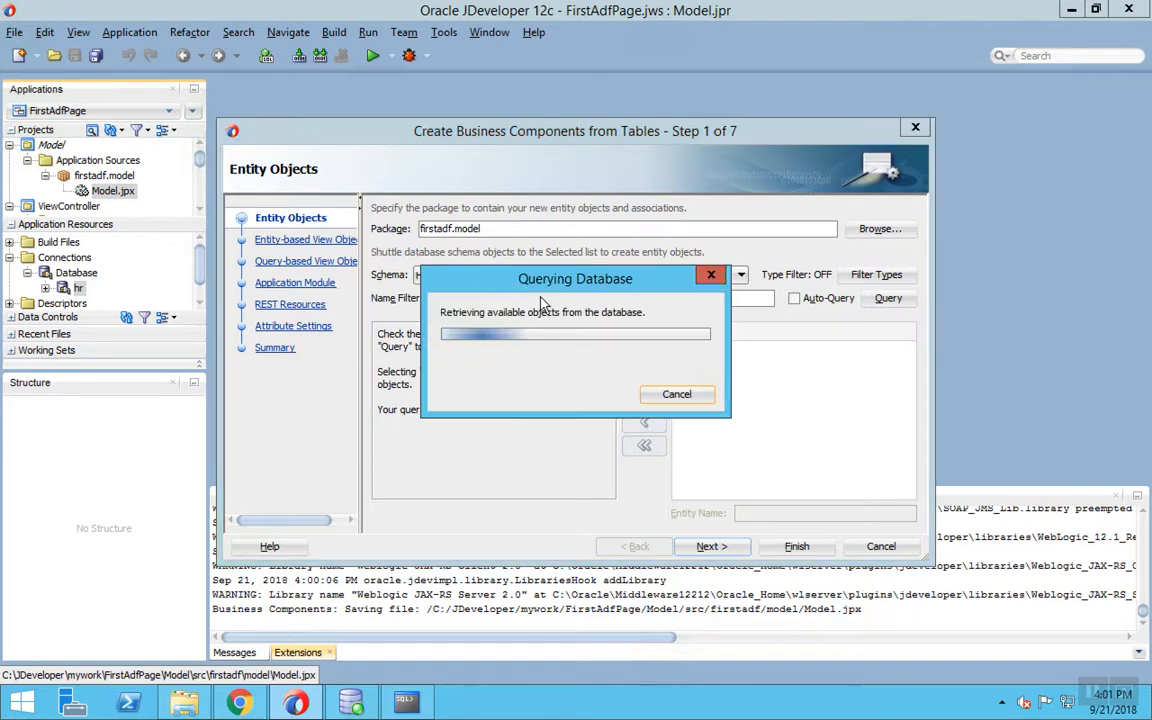
double_click(433, 350)
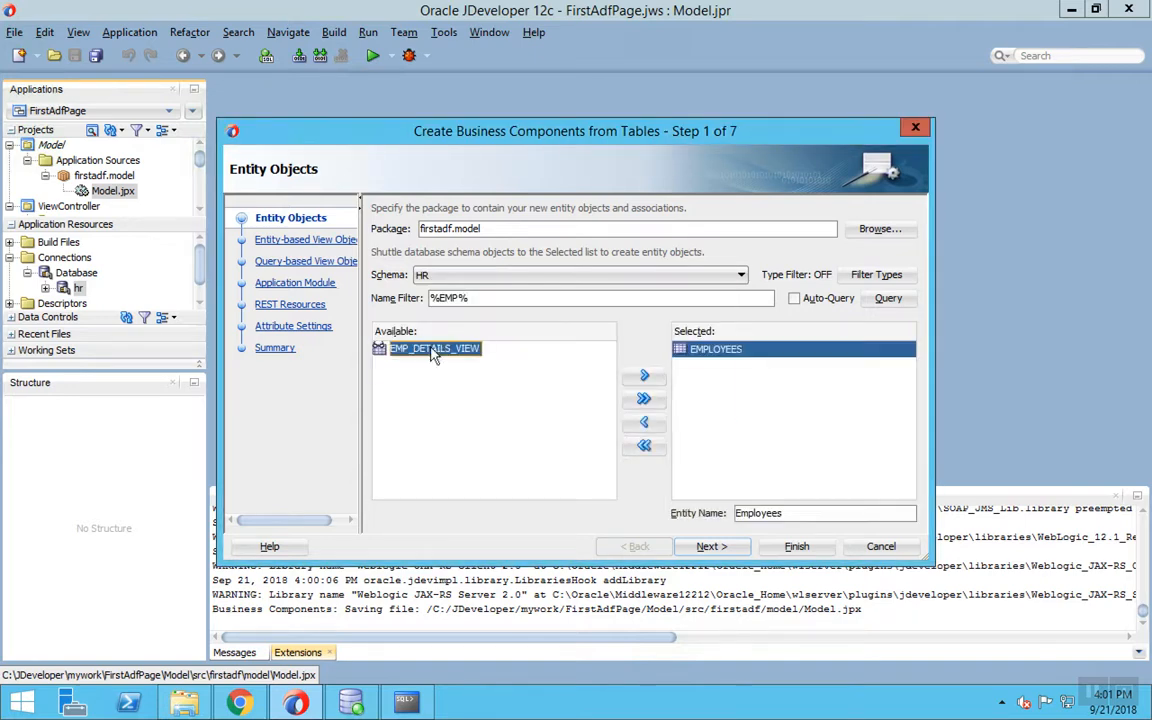
click(708, 547)
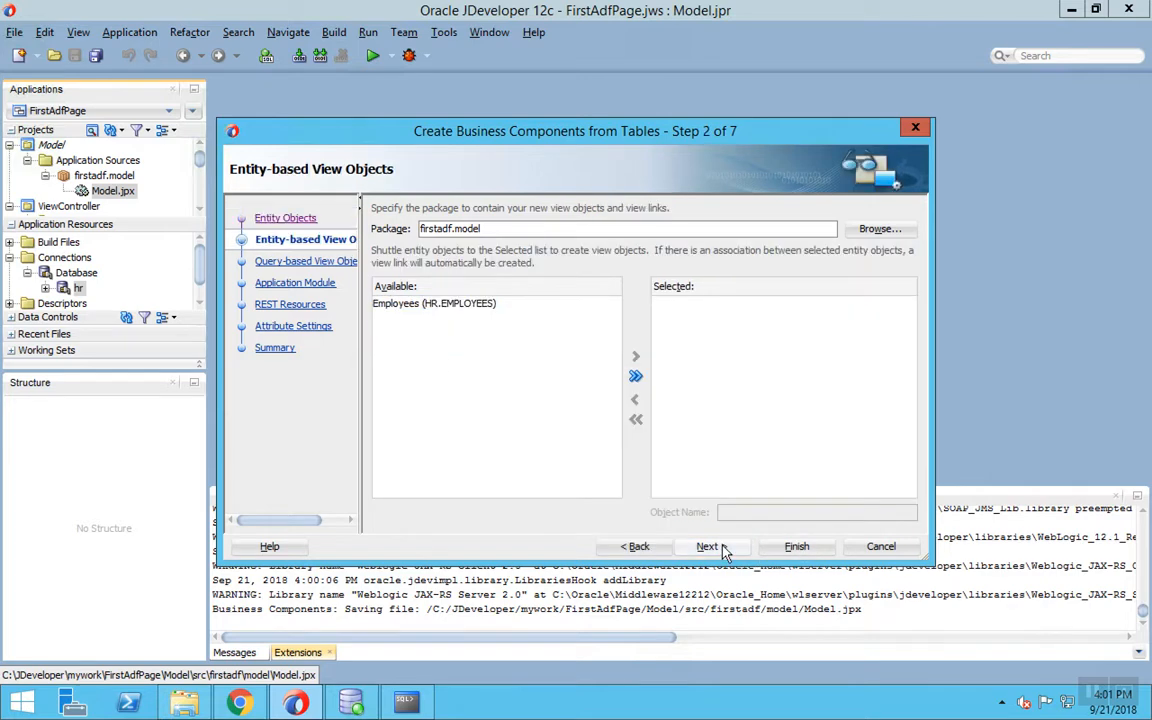
click(635, 377)
click(710, 547)
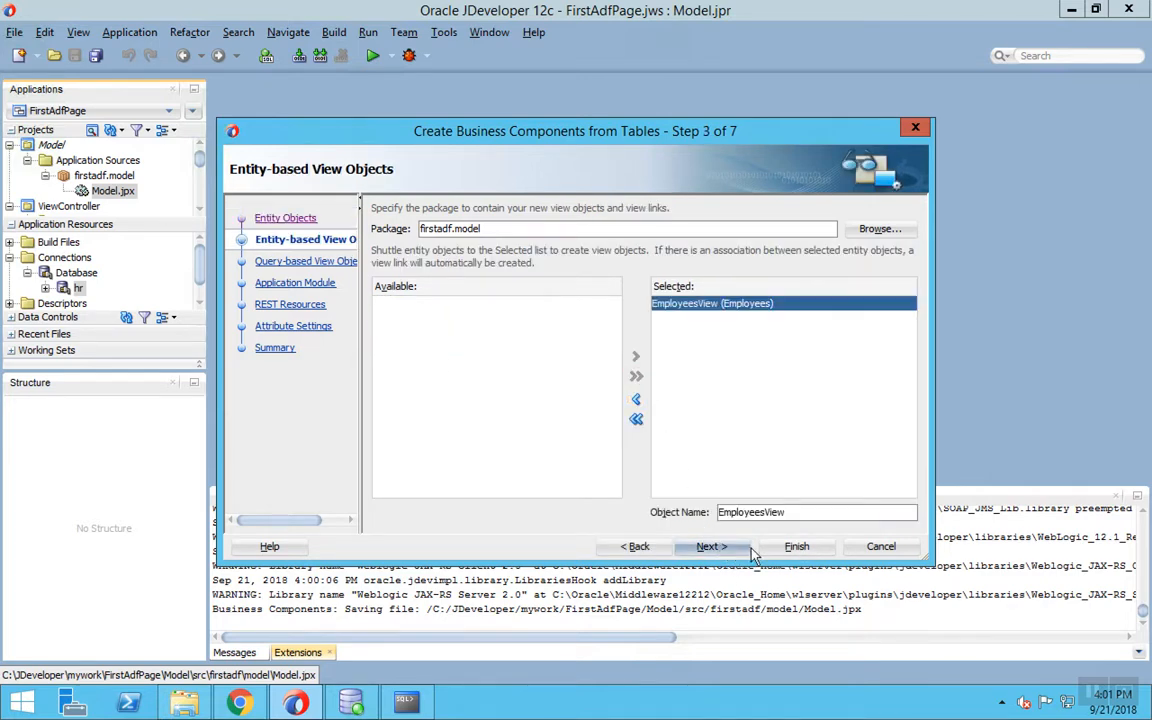
click(705, 547)
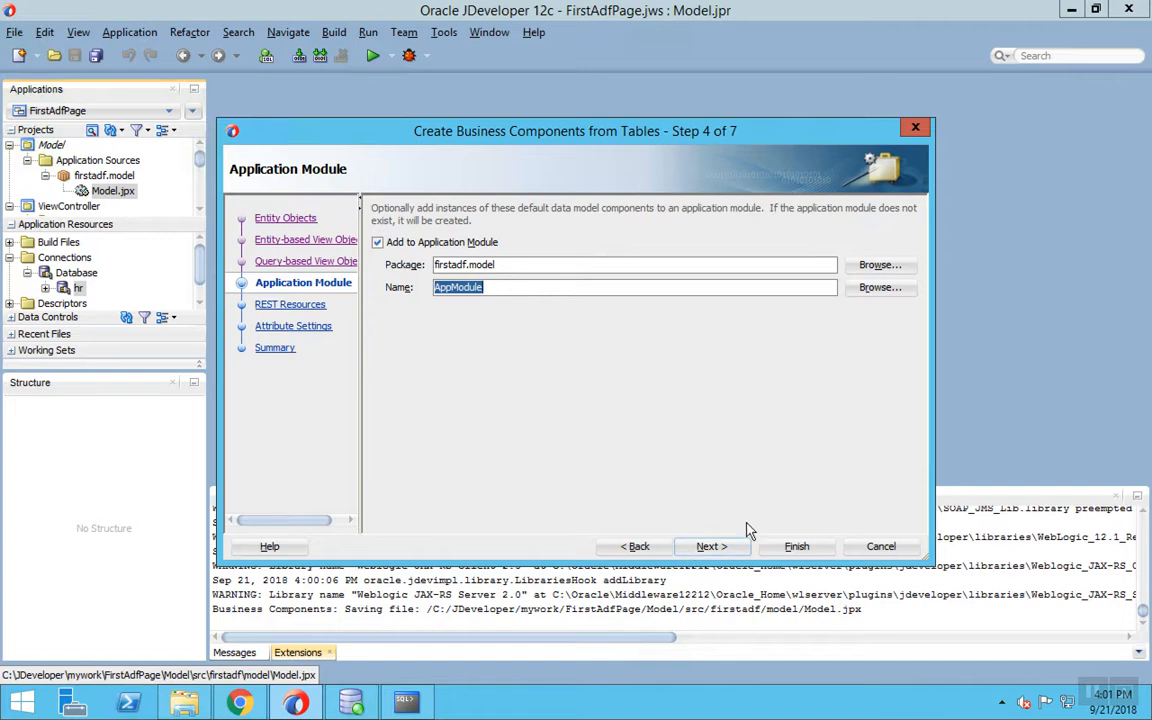
click(720, 548)
click(738, 548)
click(742, 550)
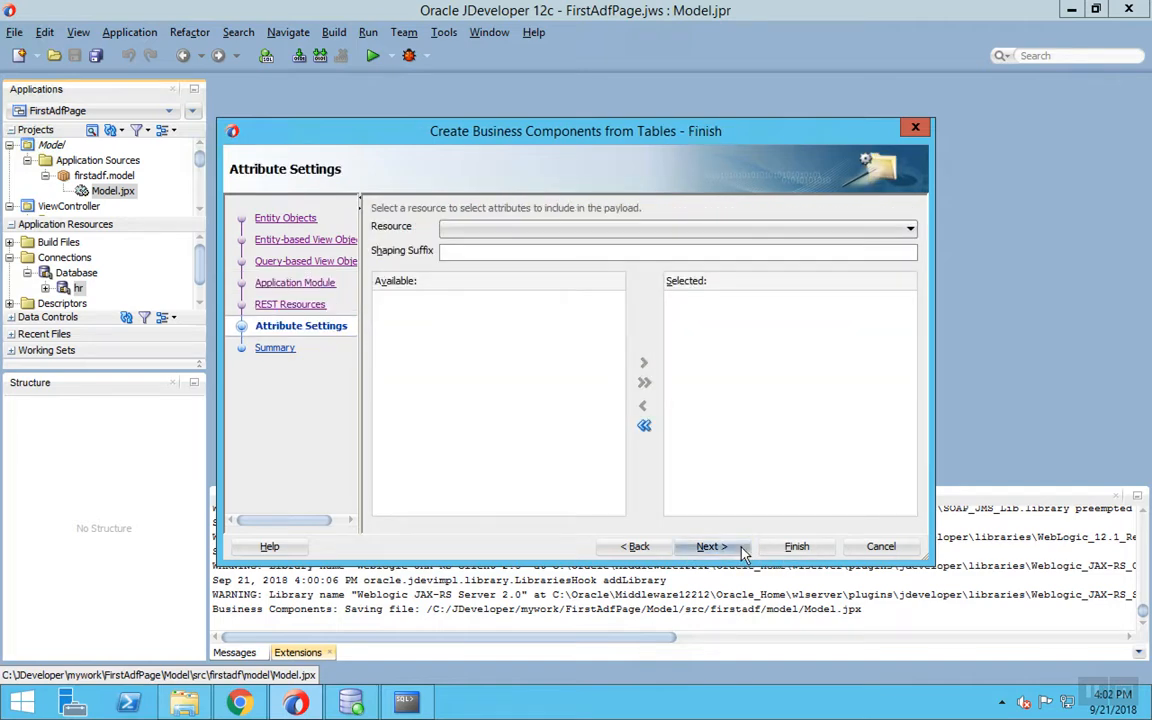
click(786, 550)
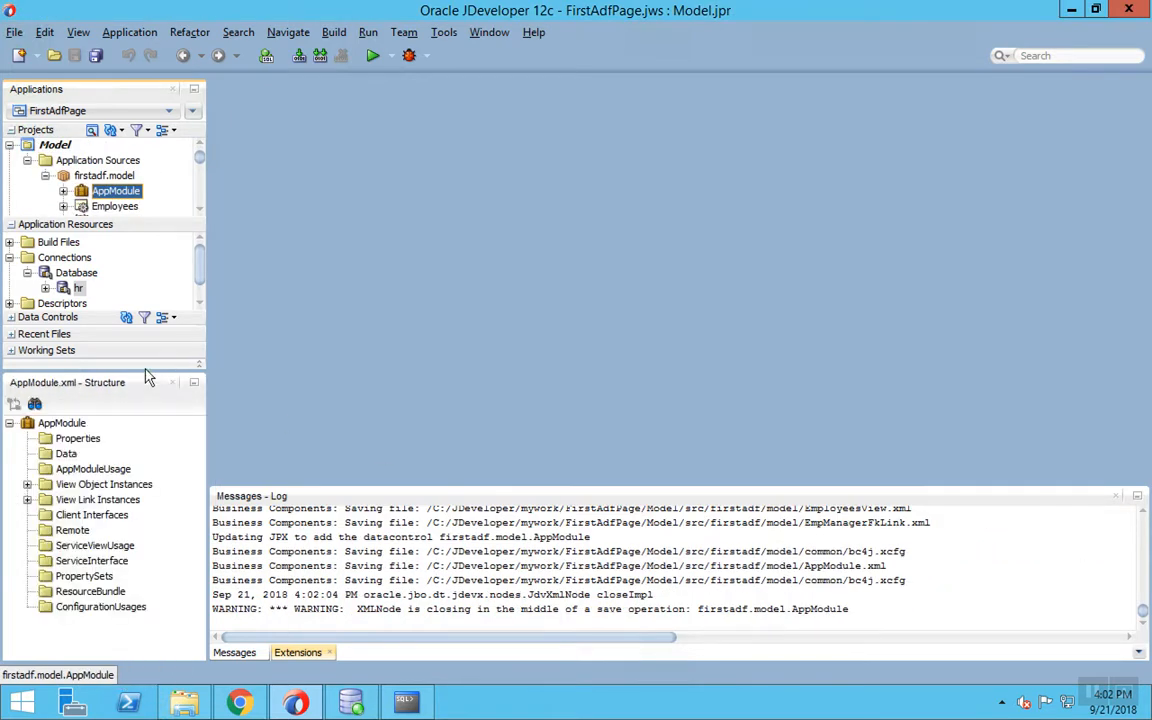
- Enlarge the project tree, collapse Application Resources and ViewController, and save all changes
drag(146, 368, 147, 459)
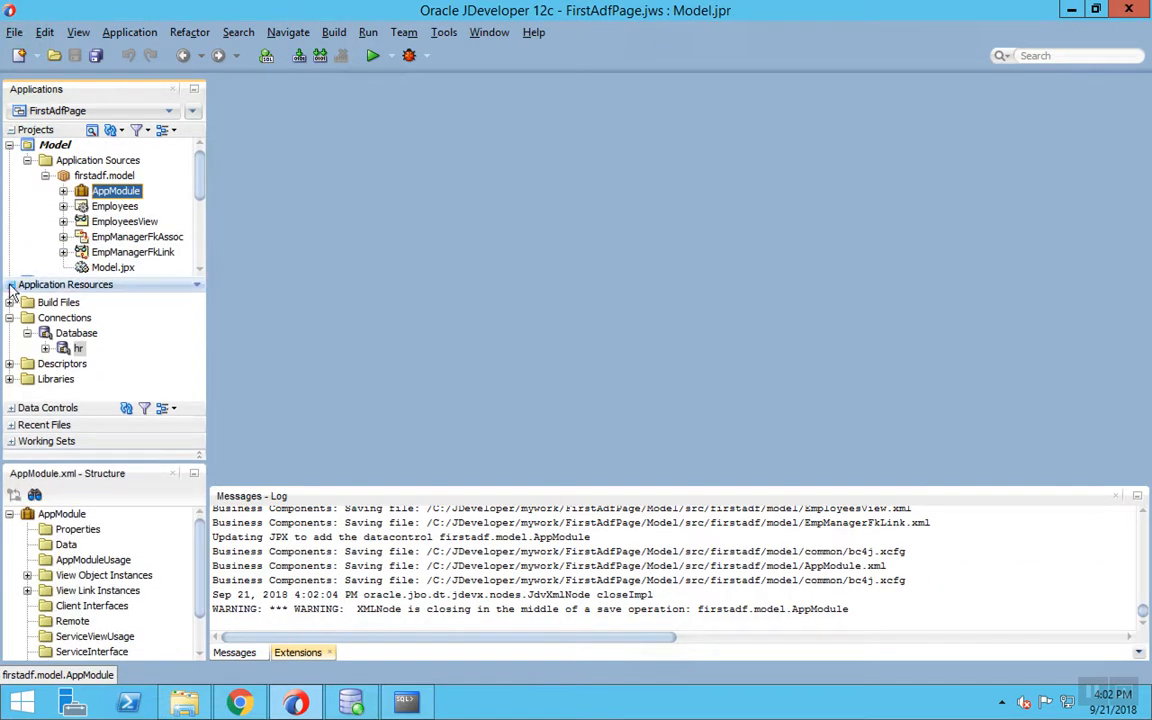
click(10, 284)
click(9, 286)
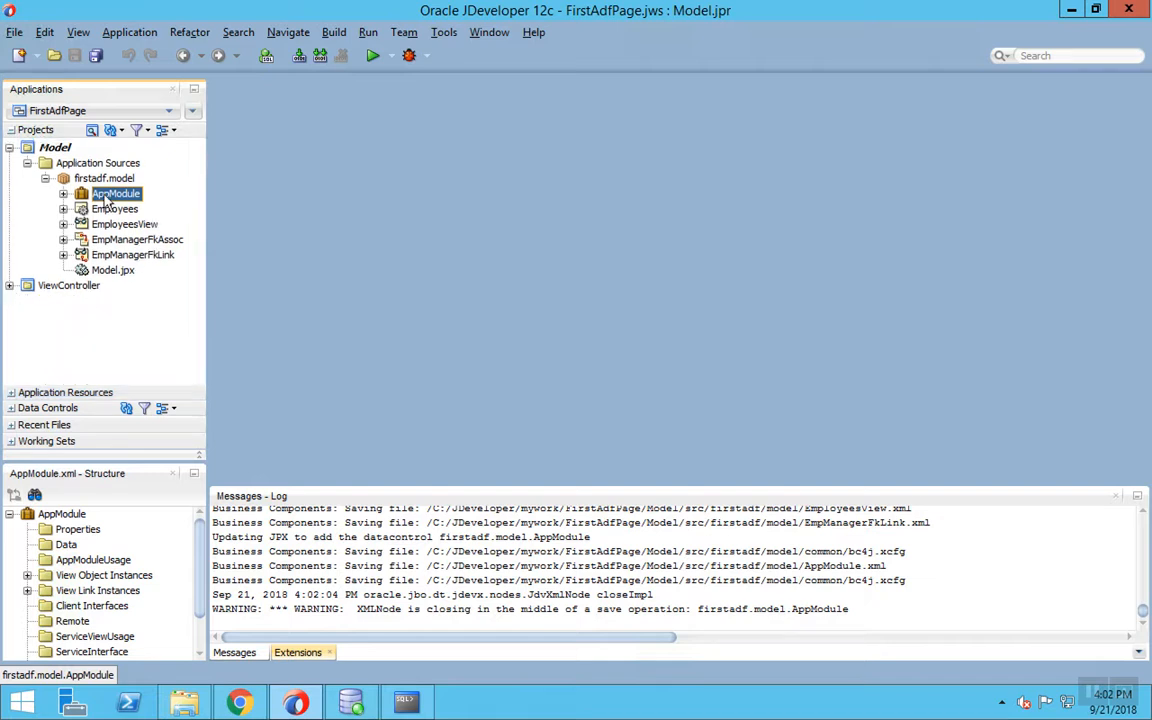
click(96, 56)
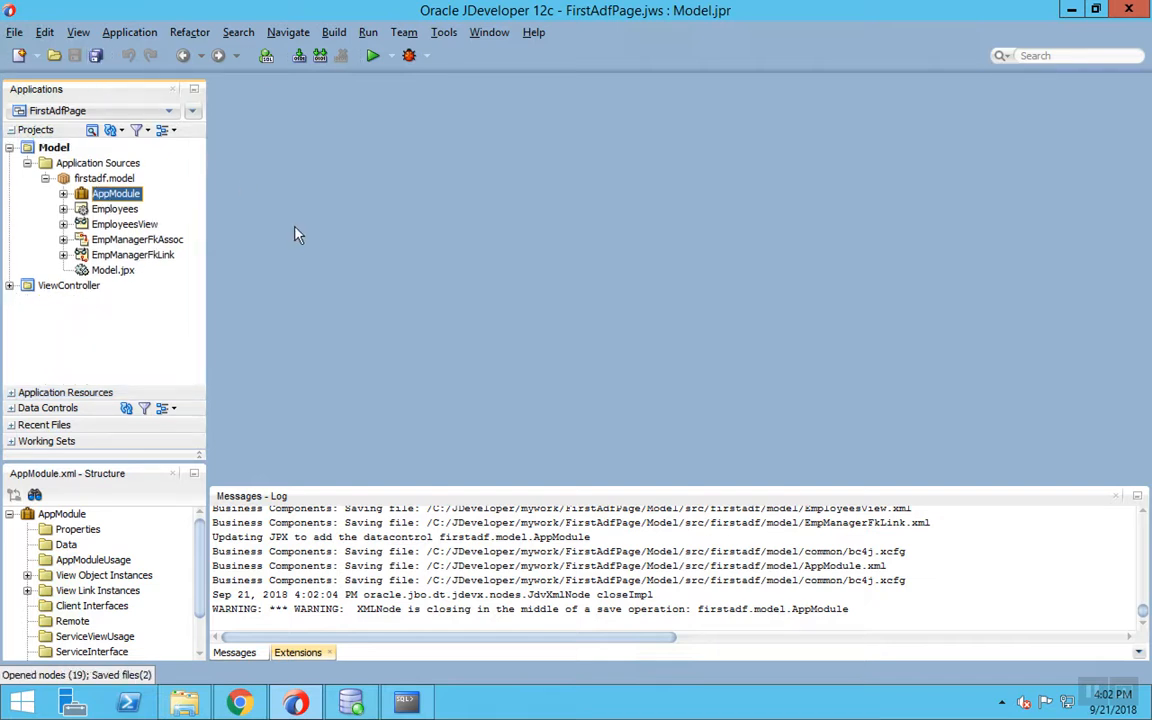
- Create Index.jsf in ViewController from the Responsive Template and view its source
right_click(75, 287)
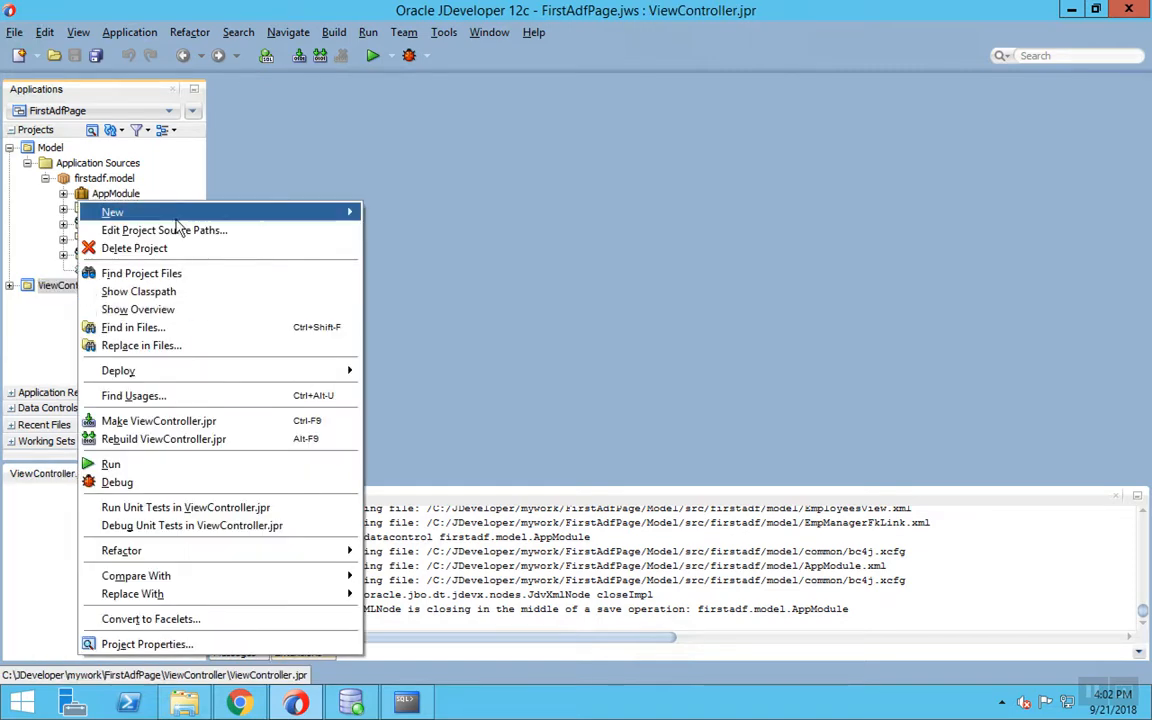
mouse_move(160, 212)
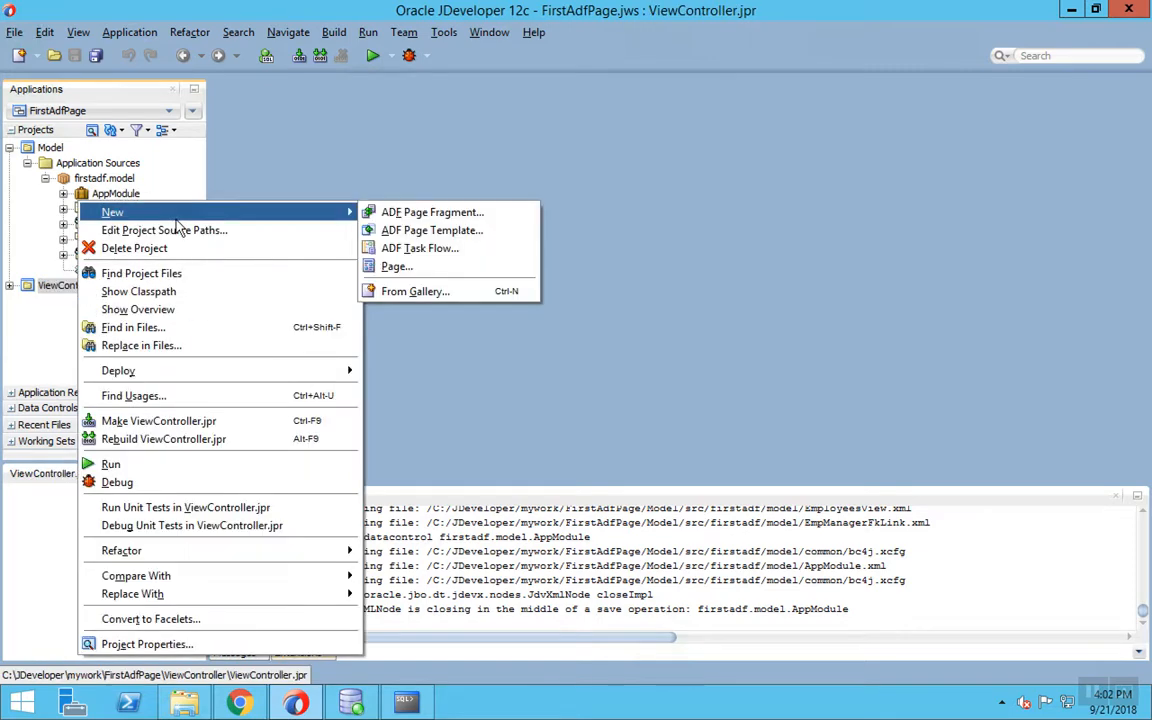
click(398, 267)
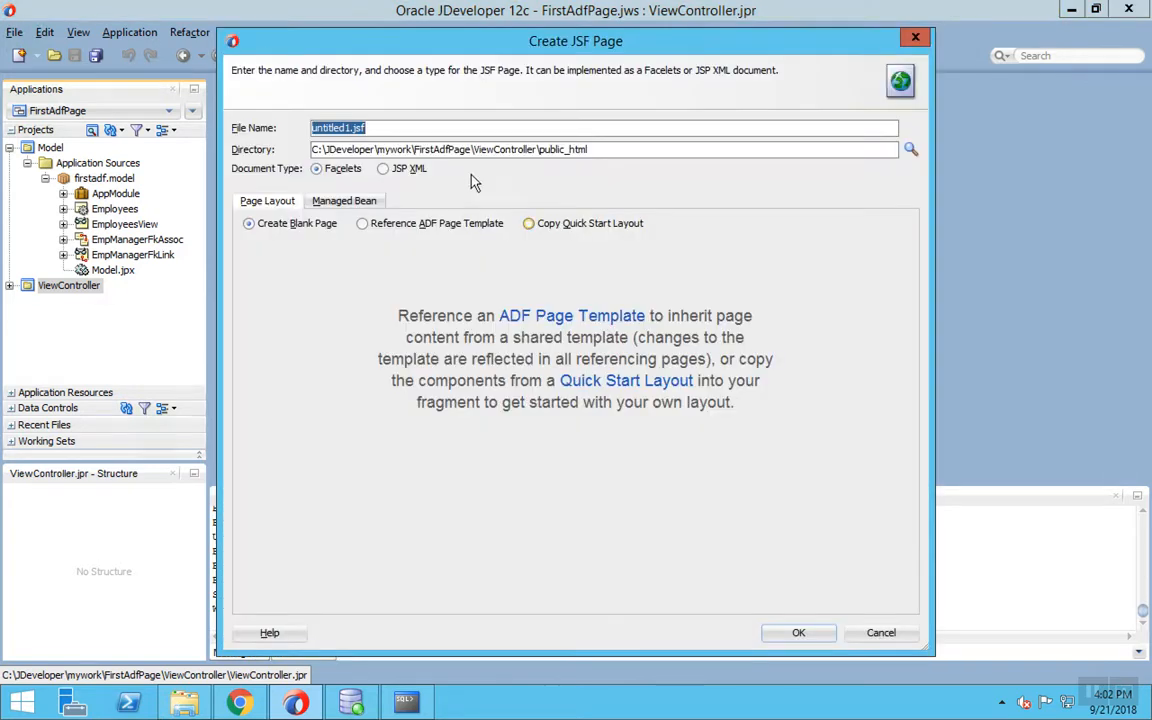
double_click(327, 125)
text(Index)
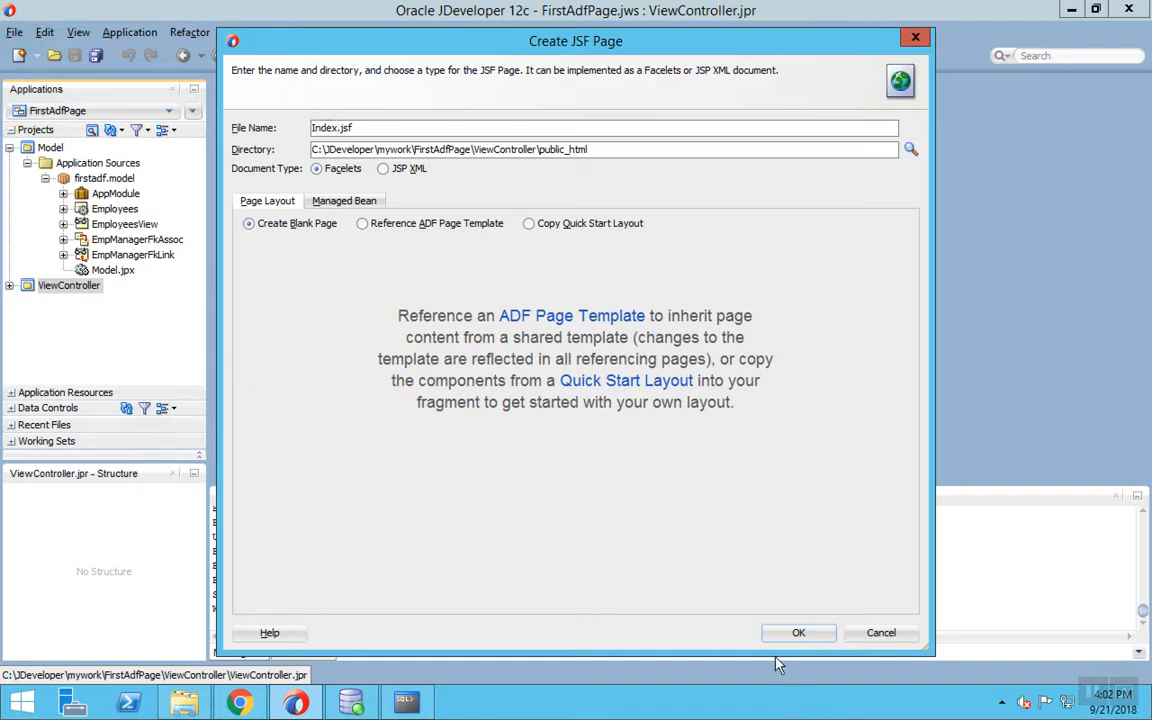
click(446, 229)
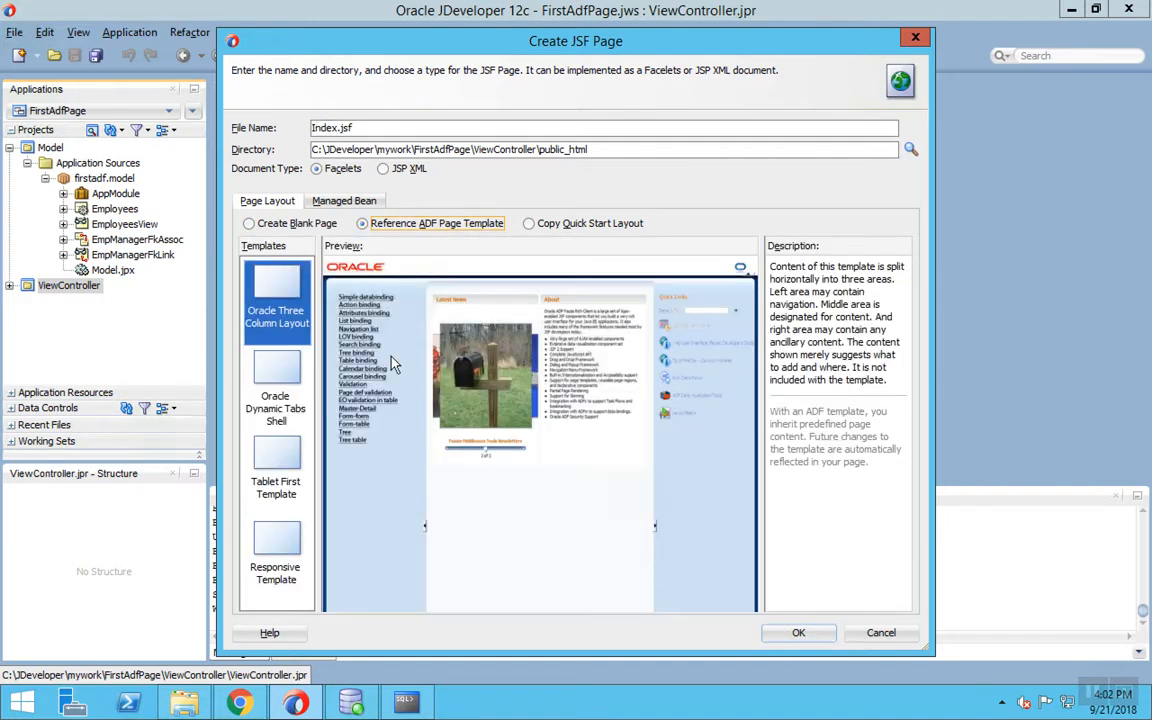
click(285, 585)
click(795, 633)
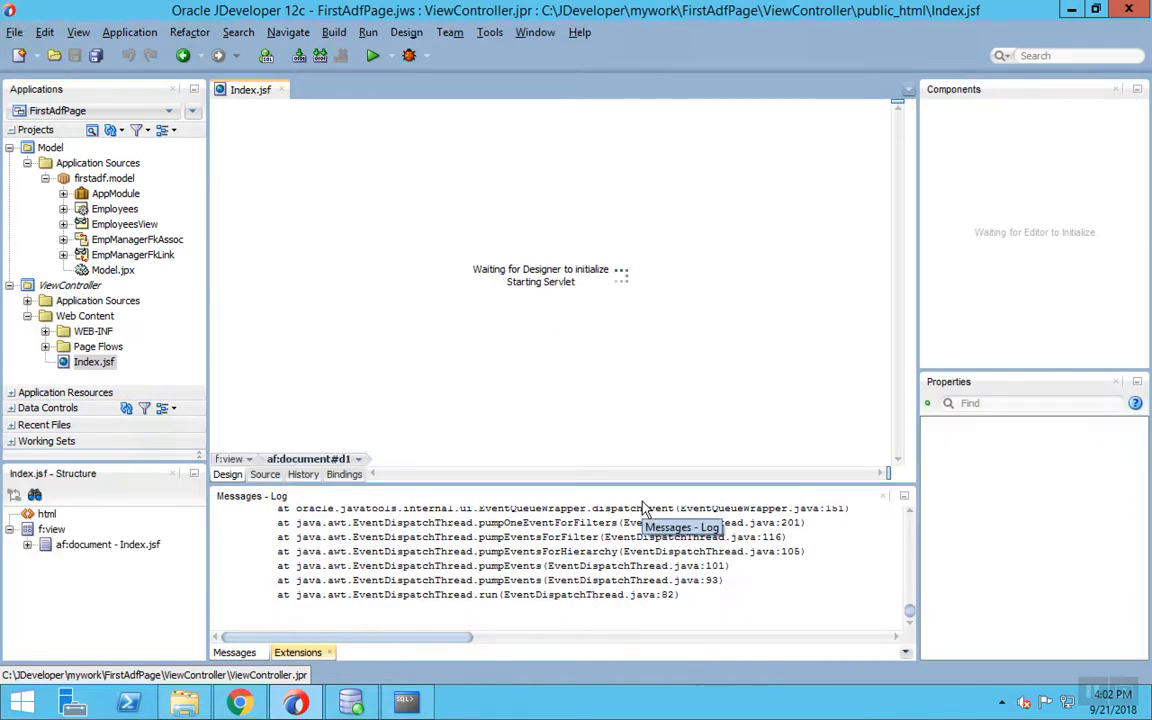
click(262, 478)
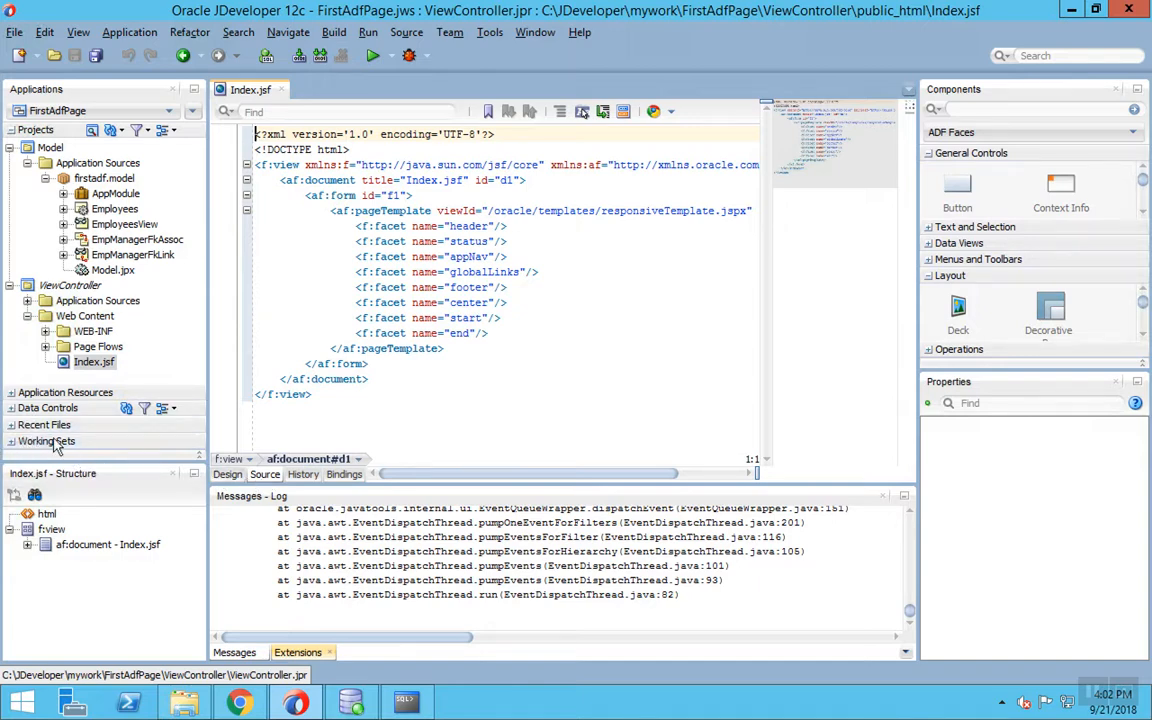
- Drop EmployeesView1 from AppModuleDataControl into the center facet as an ADF table
click(46, 408)
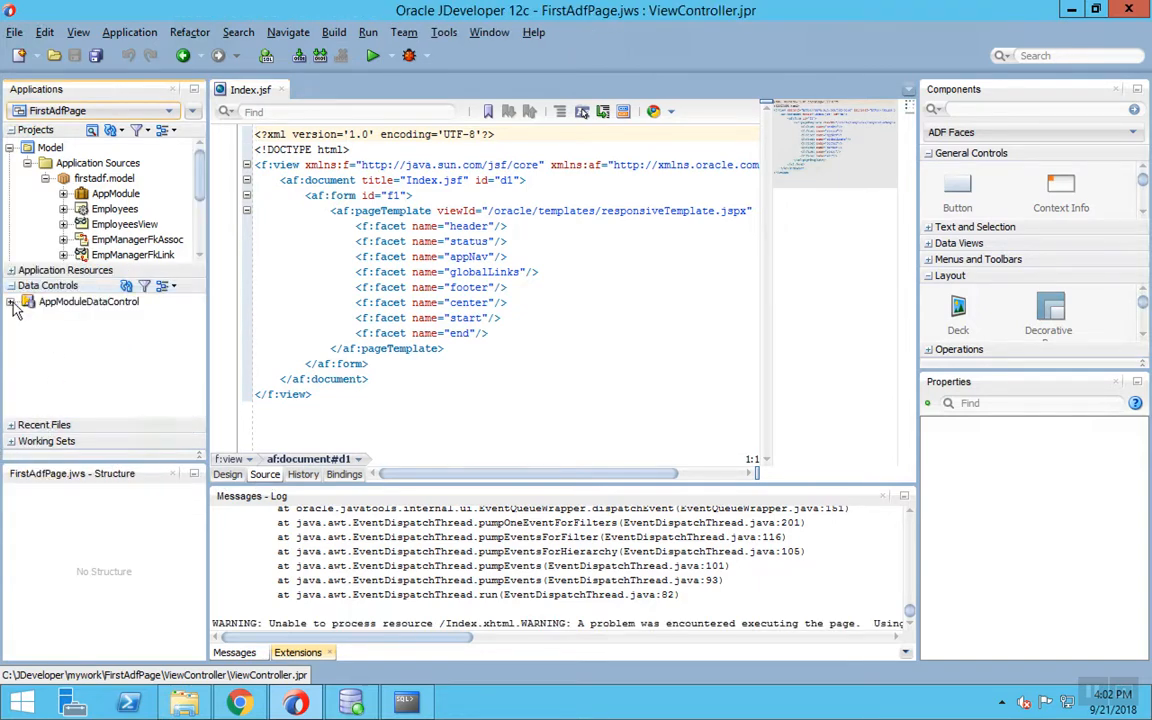
double_click(89, 301)
drag(93, 319, 463, 315)
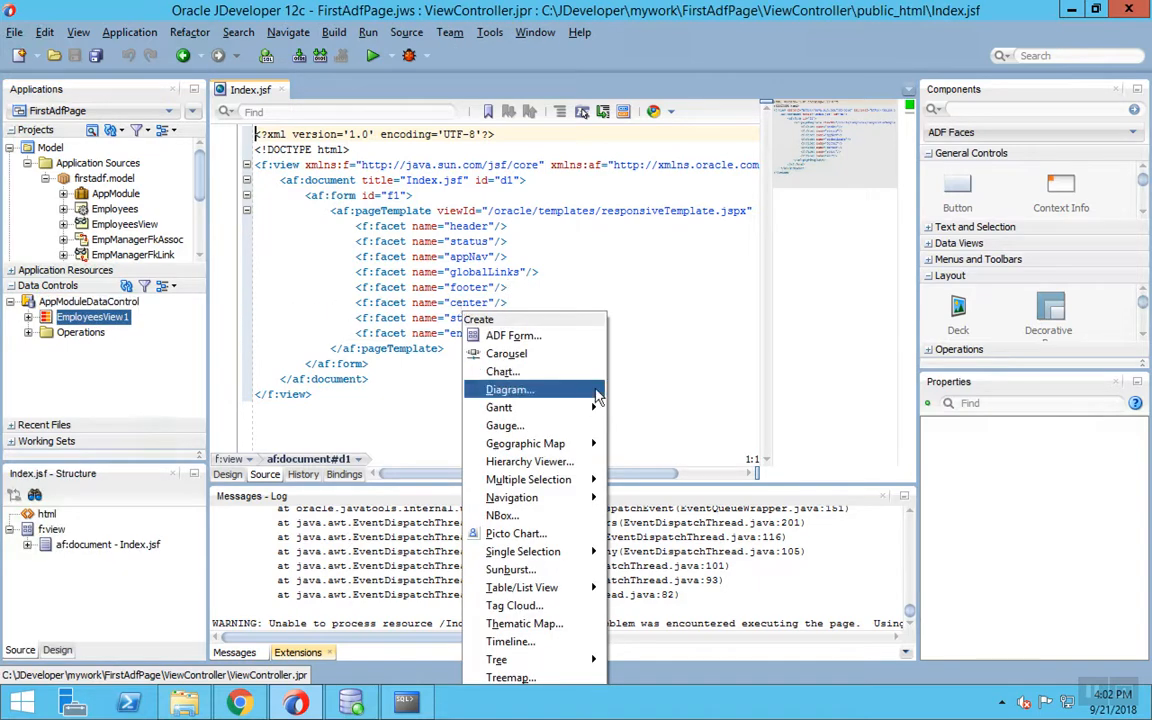
mouse_move(588, 588)
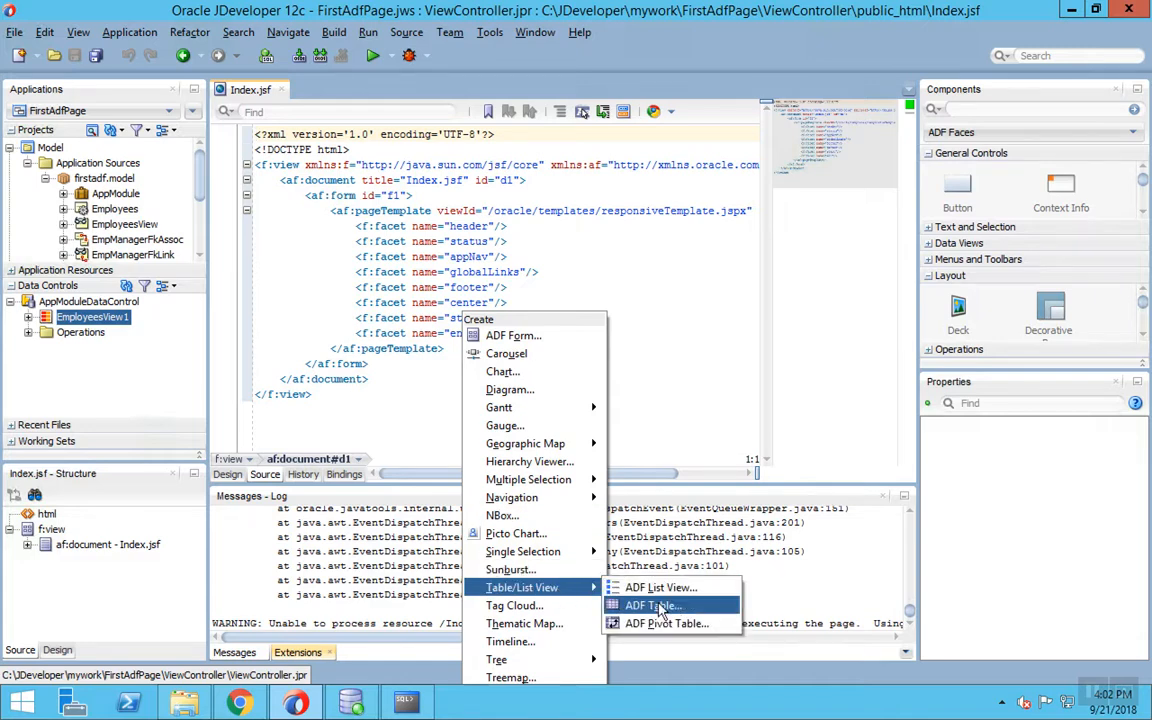
click(658, 606)
- Make the table sortable, filterable, read-only with single-row selection, drop JobId onward columns, and save all
click(456, 171)
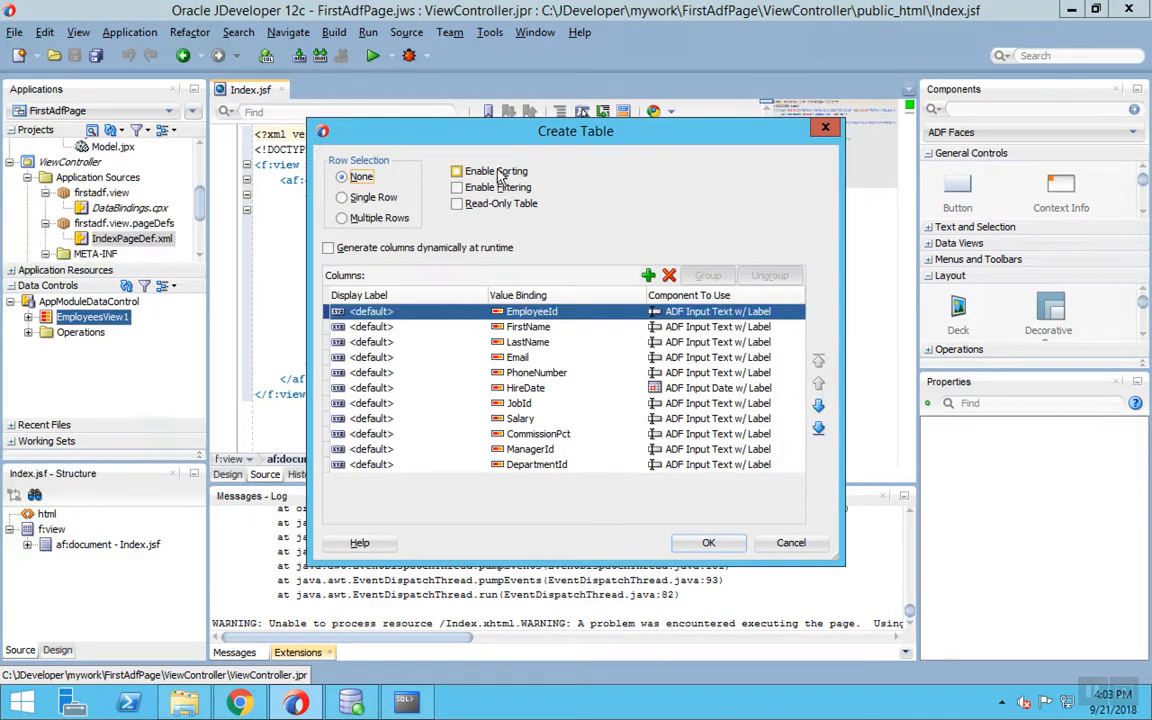
click(460, 188)
click(460, 203)
click(342, 197)
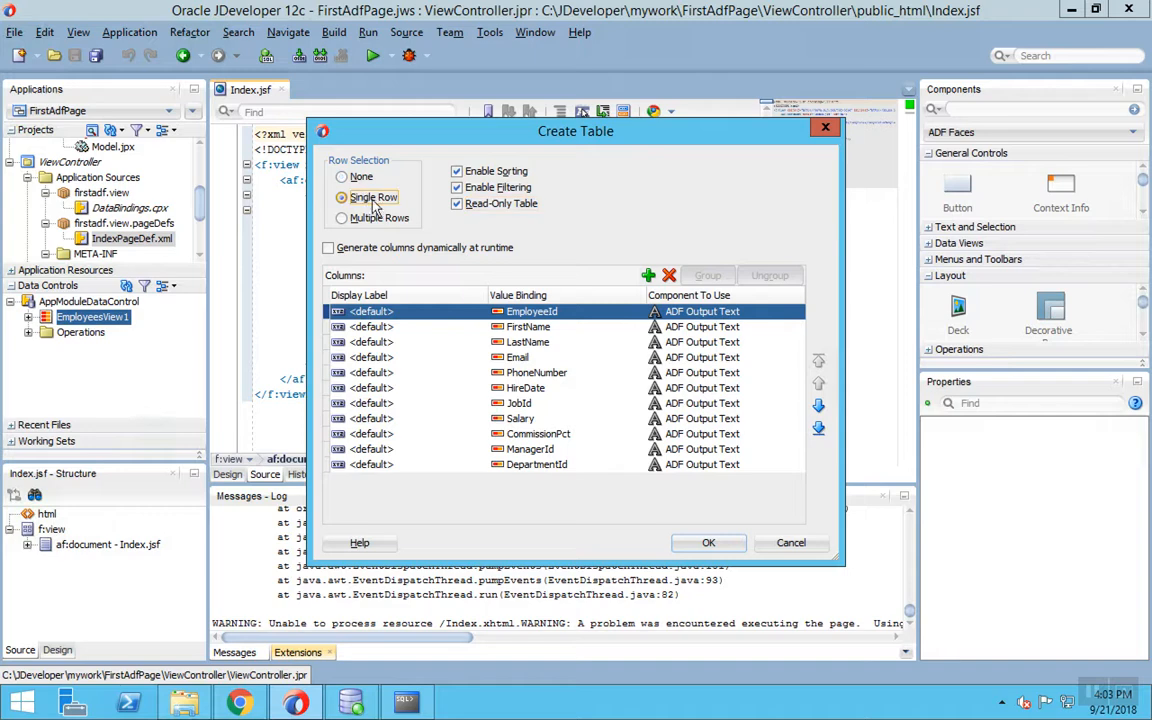
click(565, 404)
click(669, 276)
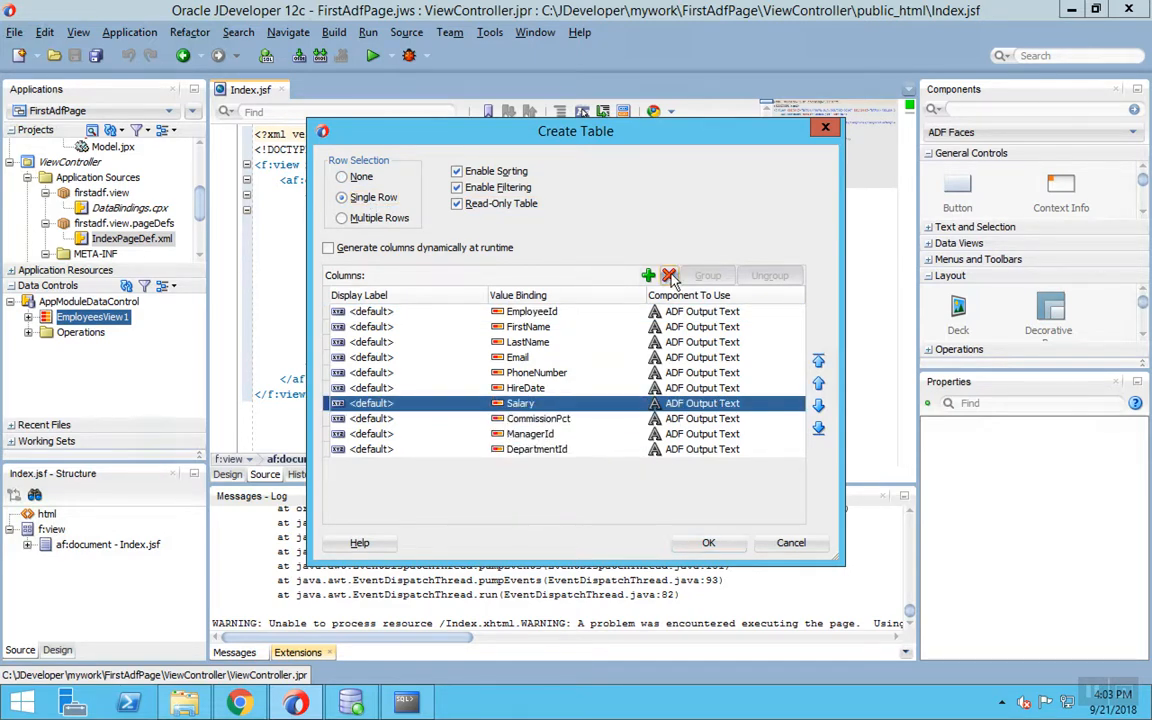
click(669, 276)
click(669, 276)
click(669, 276)
click(669, 276)
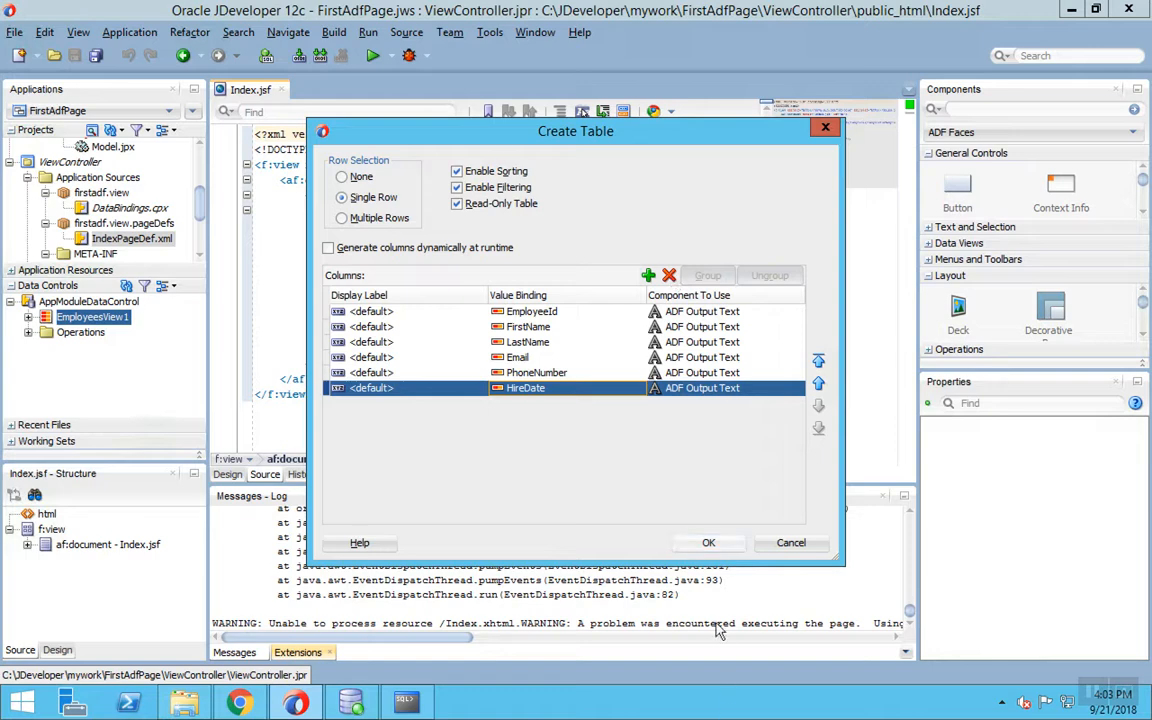
click(708, 542)
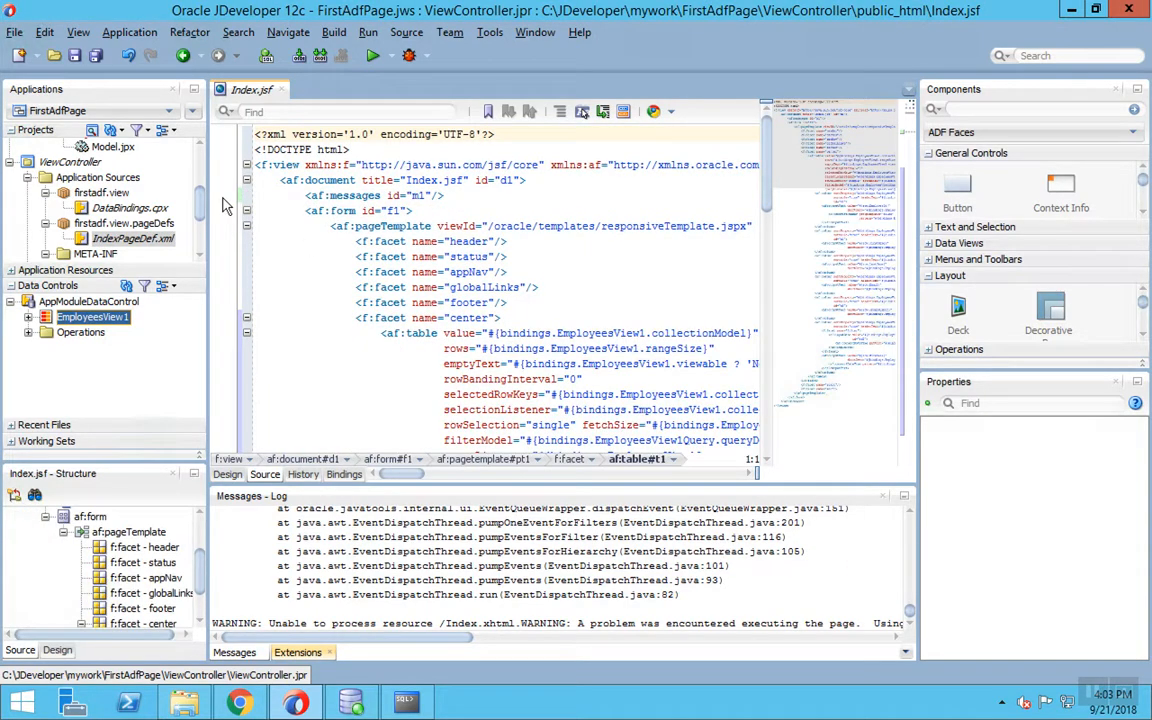
click(96, 57)
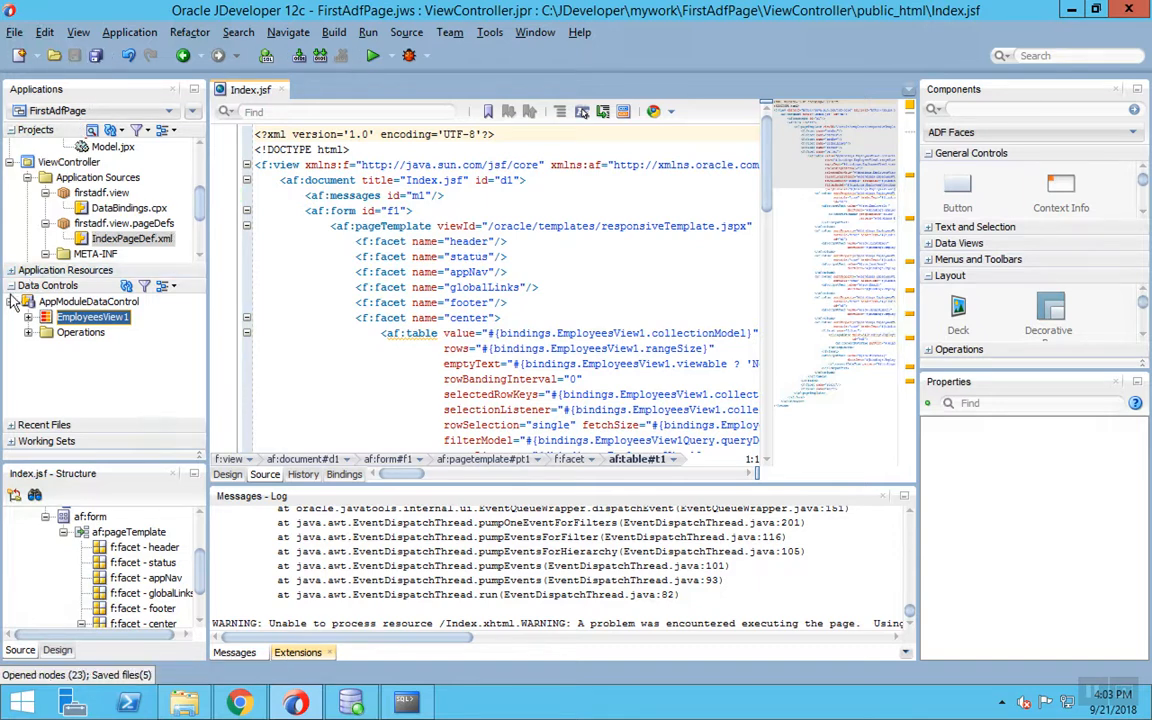
- Run the Index.jsf page
click(94, 371)
right_click(96, 371)
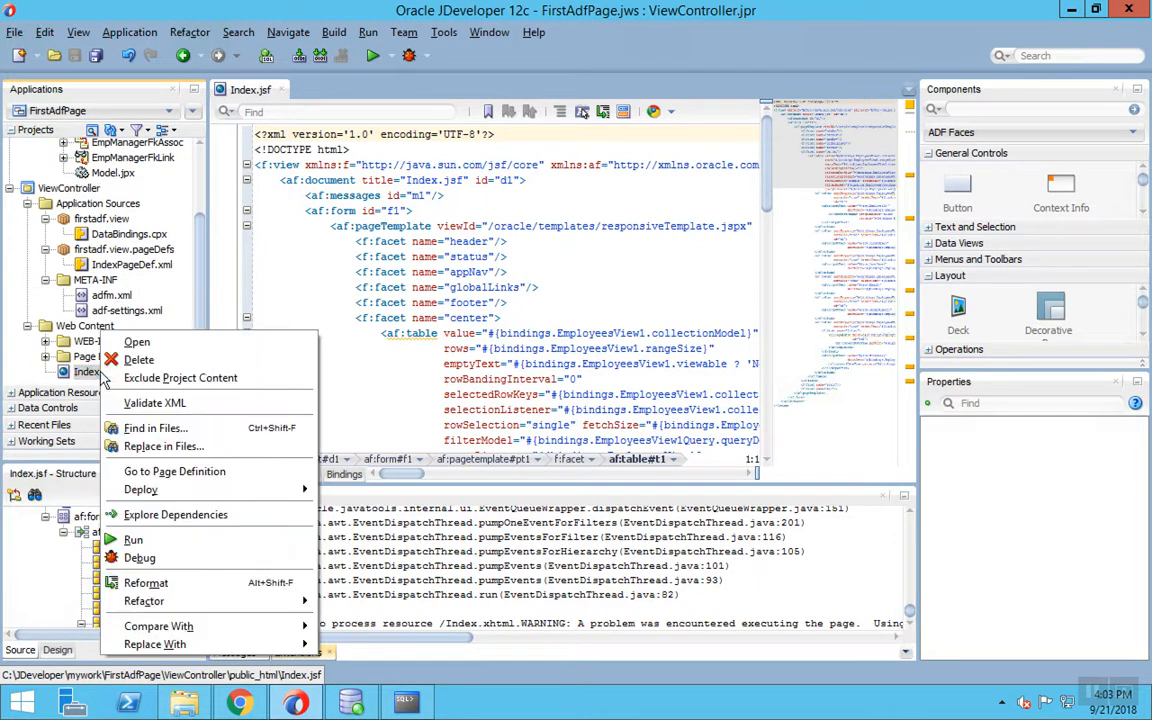
click(168, 540)
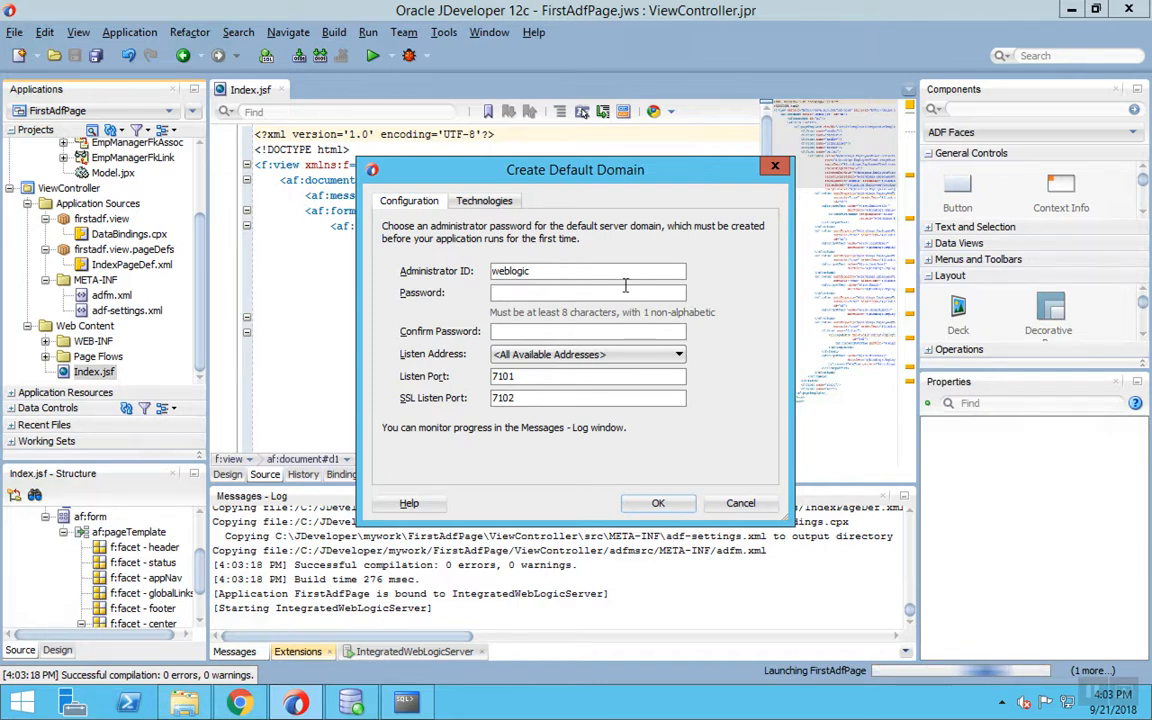
- Enter and confirm the administrator password to create the default domain and start the server
text(weblogic1)
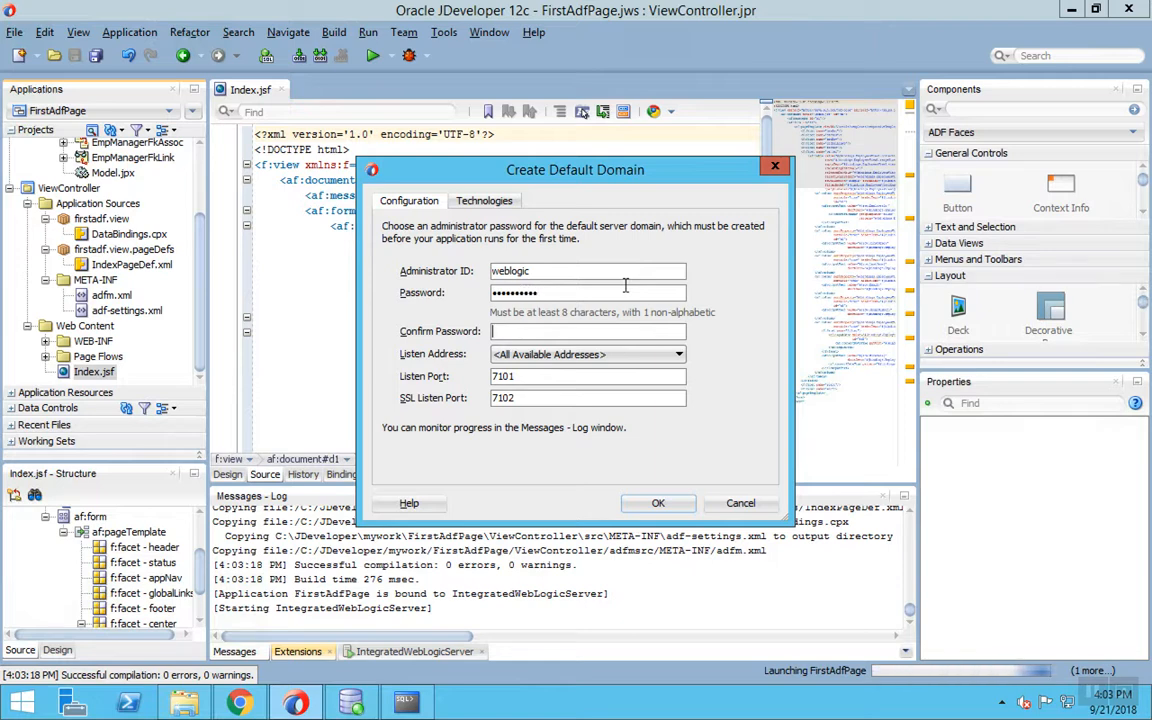
key(Tab)
text(weblog)
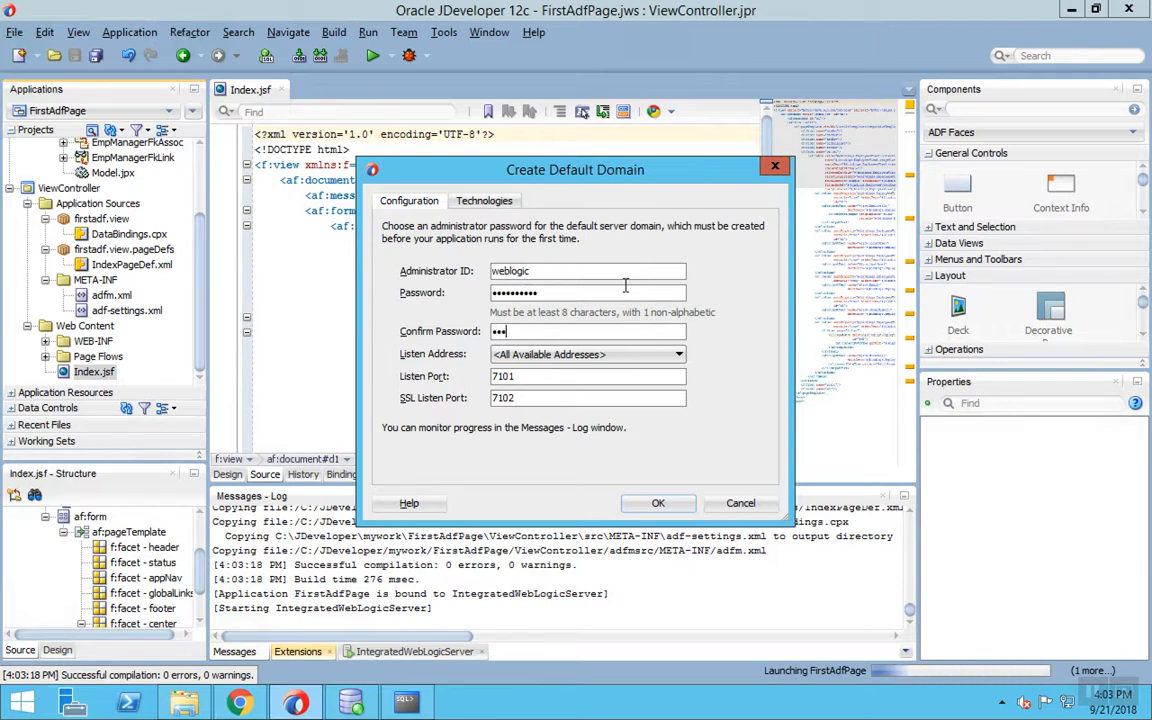
text(ic1)
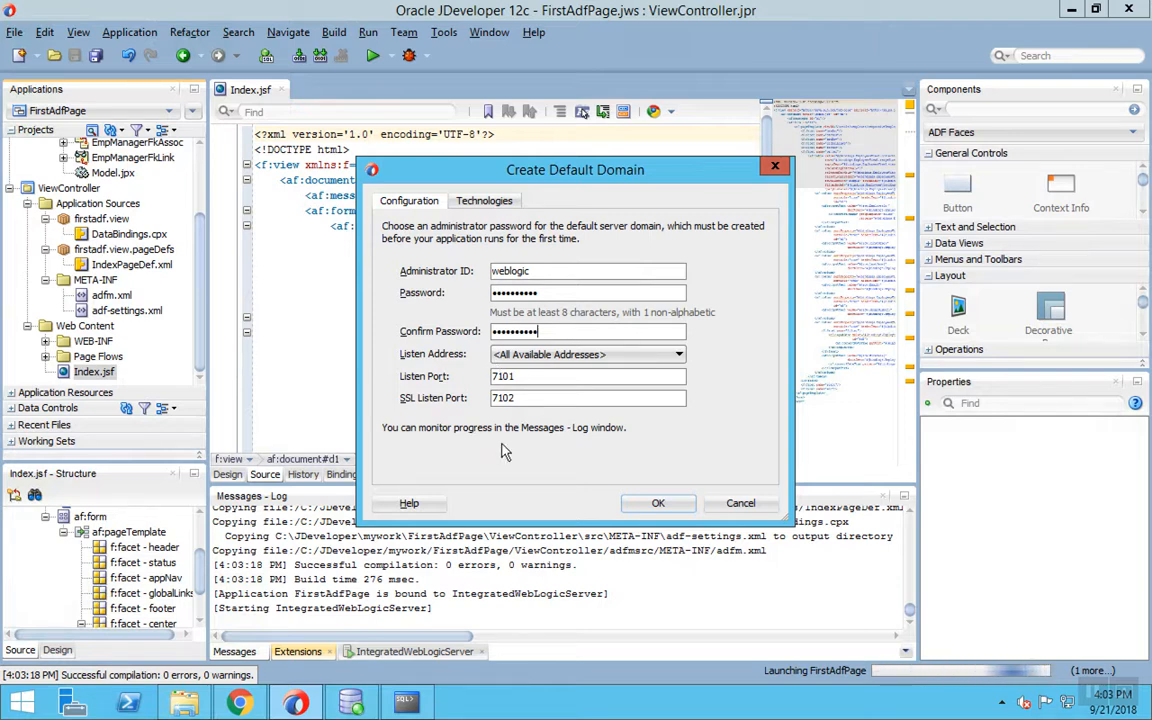
click(658, 503)
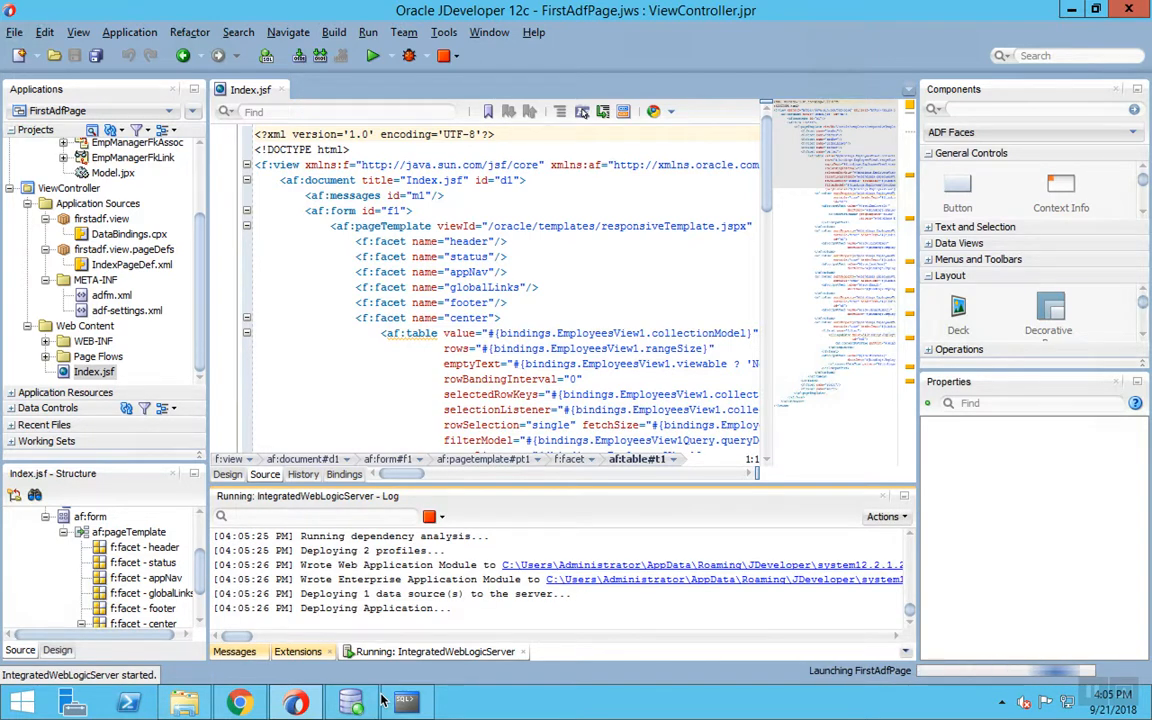
- Enlarge the server log panel and scroll up to follow the FirstAdfPage deployment
drag(541, 483, 541, 388)
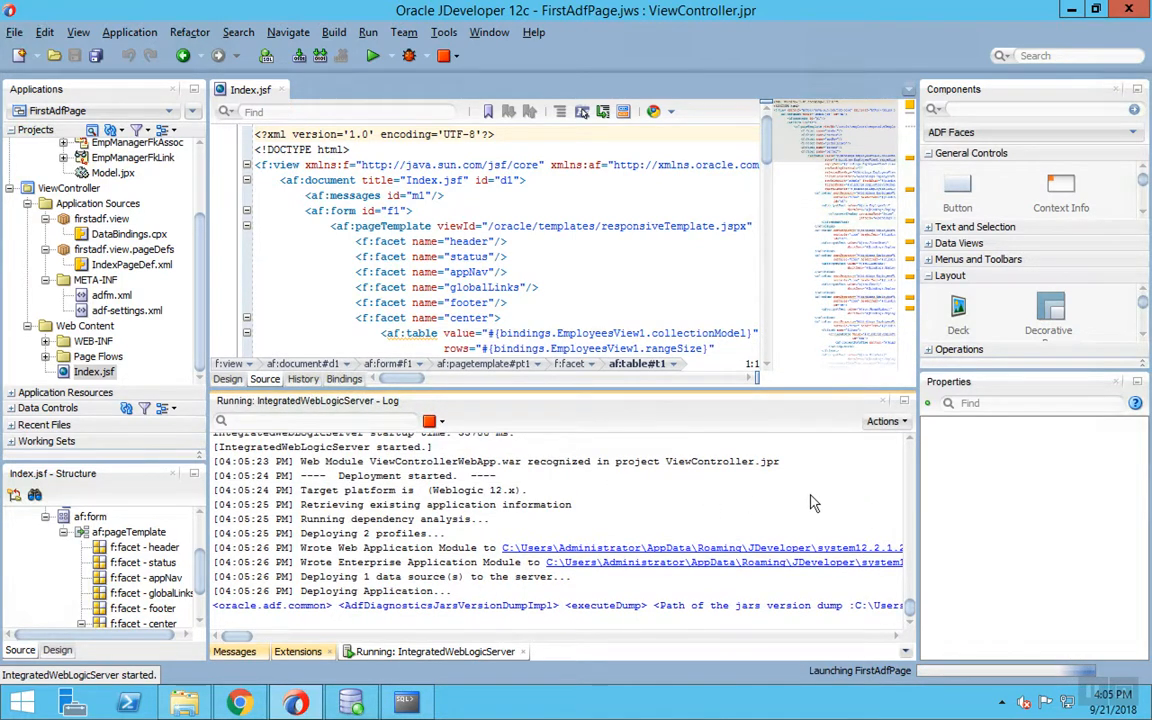
scroll(775, 512, up, 3)
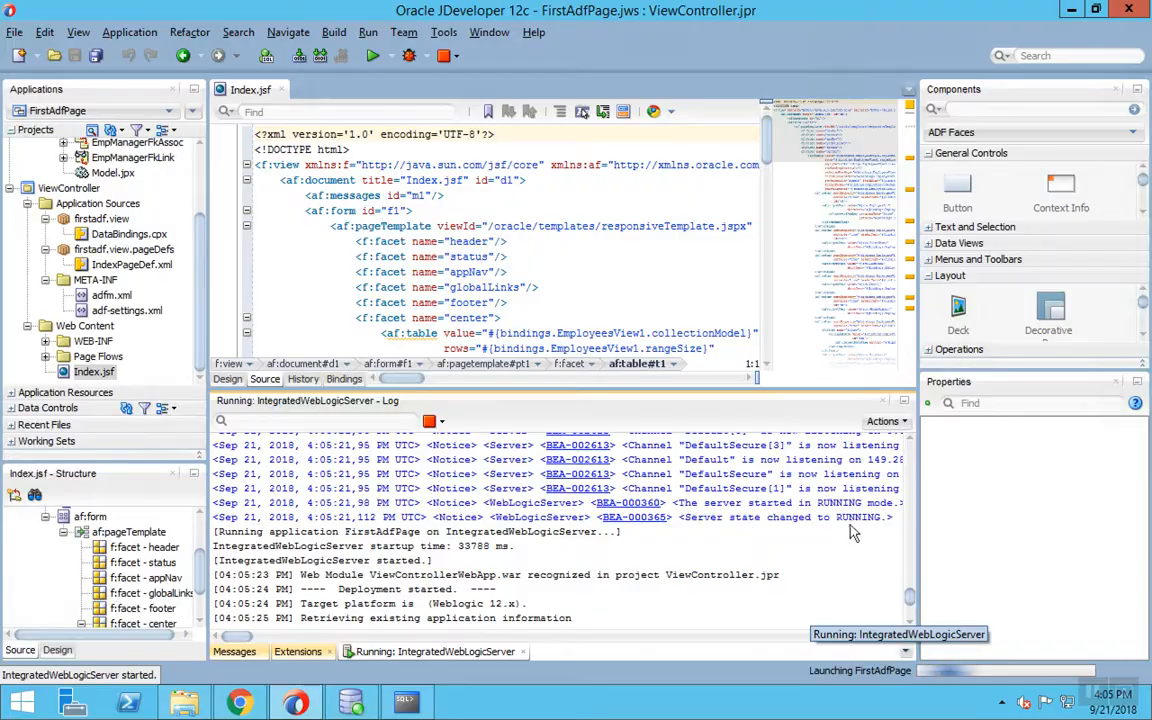